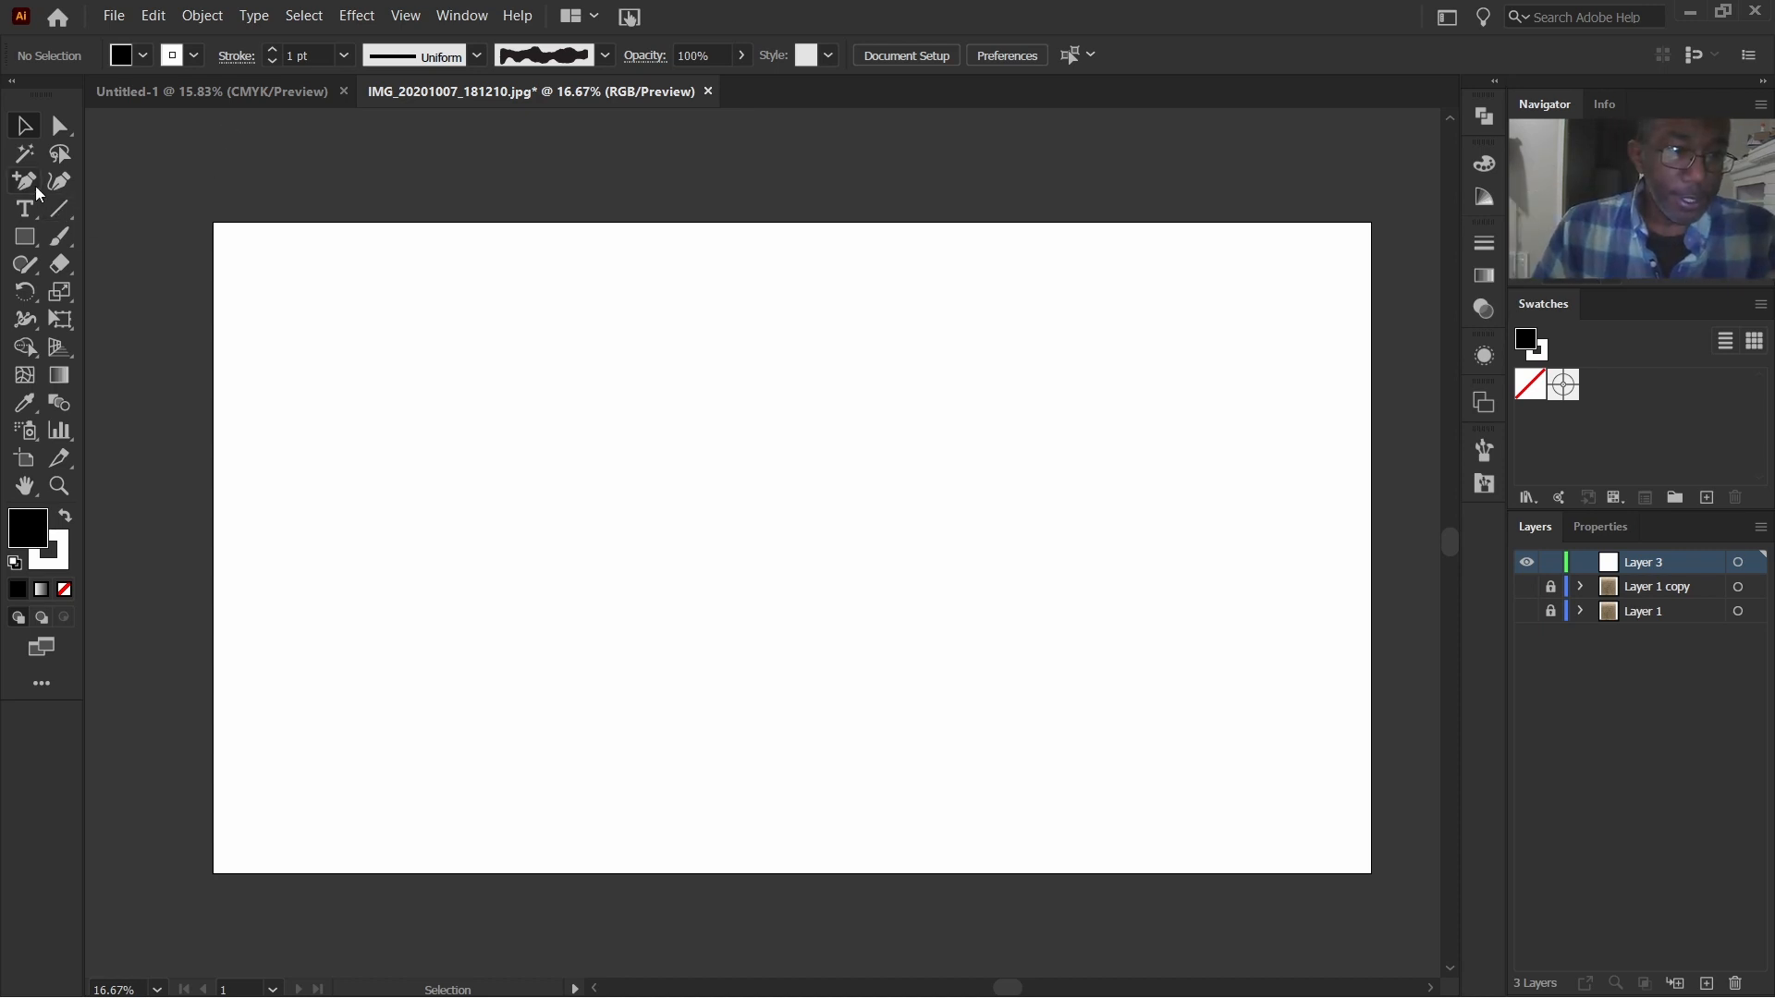
Step: Draw a long, thin black rectangle horizontally across the upper part of the artboard
click(26, 238)
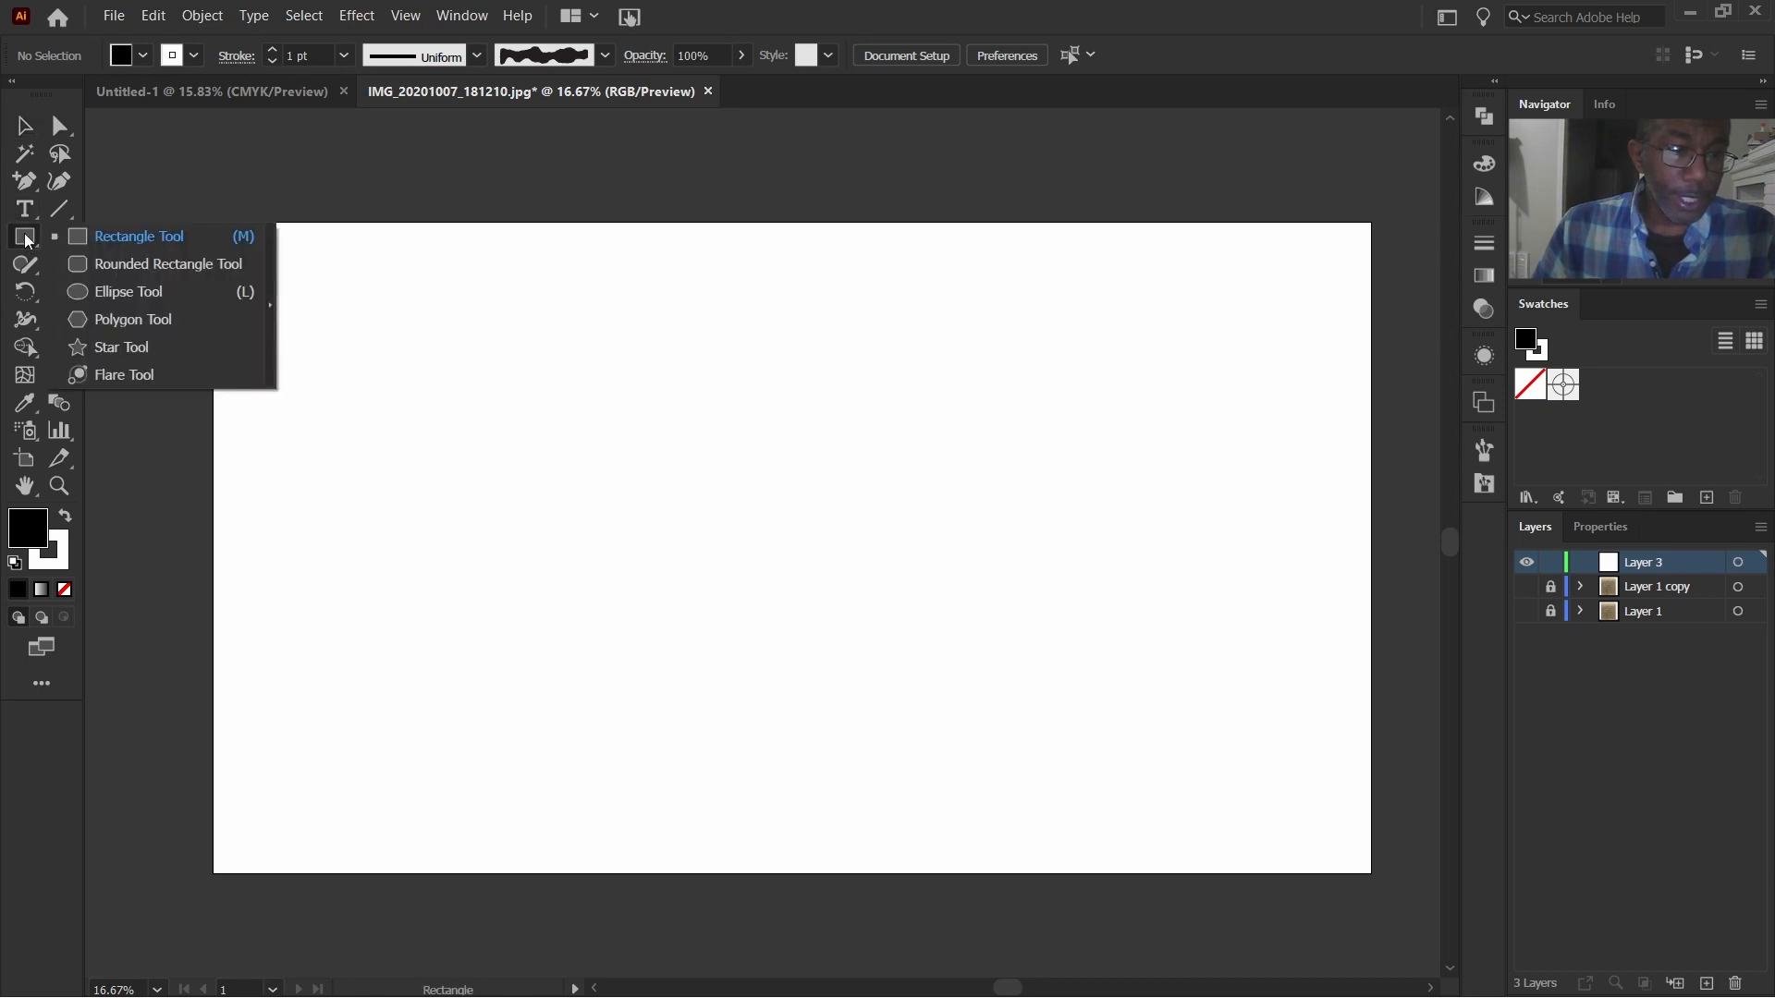
click(121, 242)
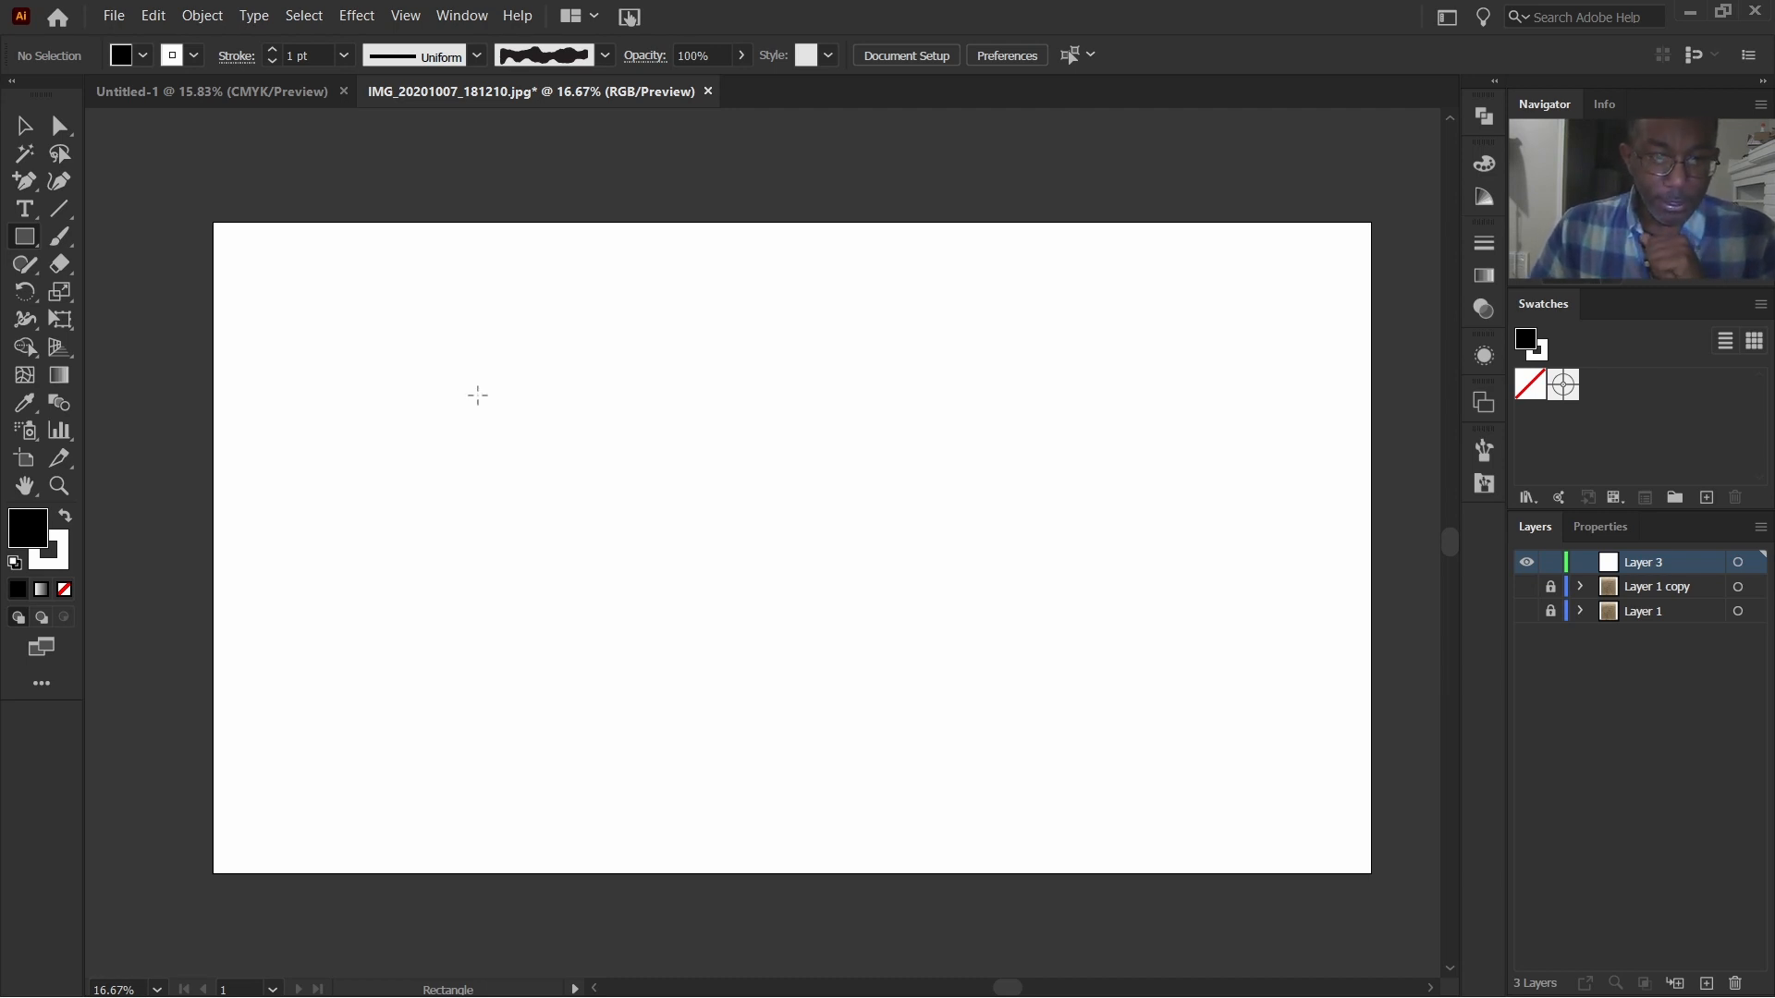
drag(410, 404, 758, 404)
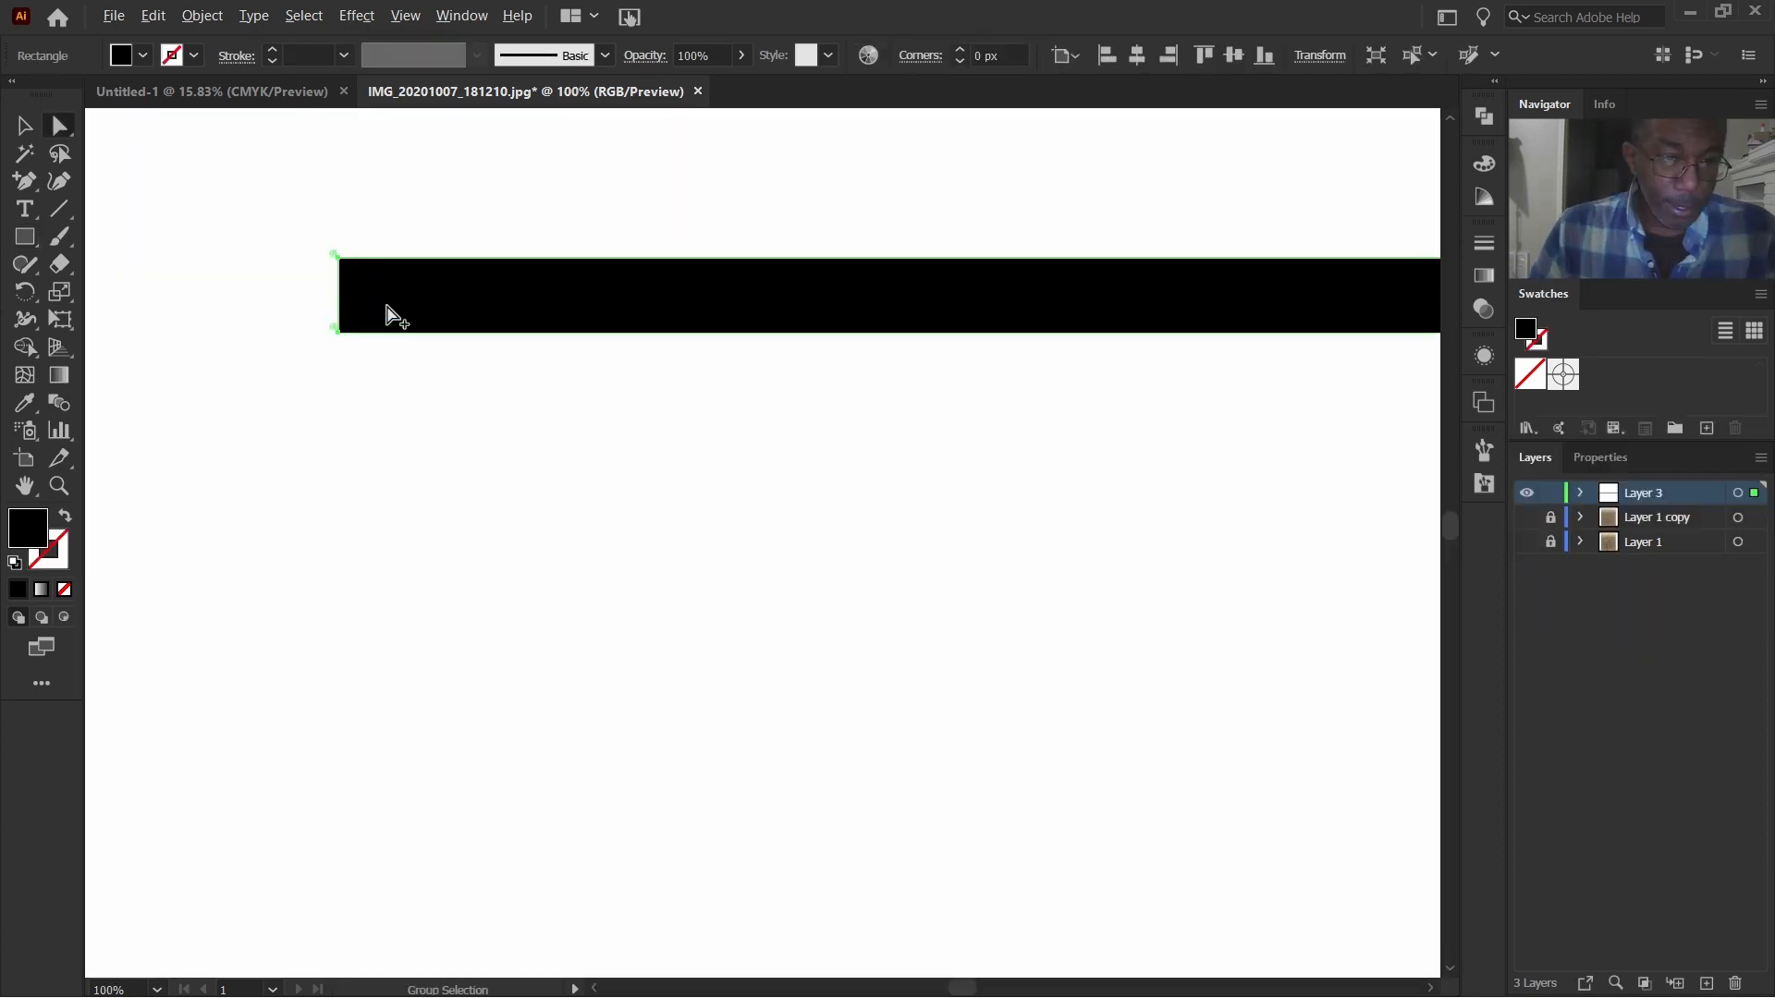
Step: Add an anchor point at the middle of the rectangle's left short edge
scroll(388, 304, up, 3)
scroll(369, 392, up, 1)
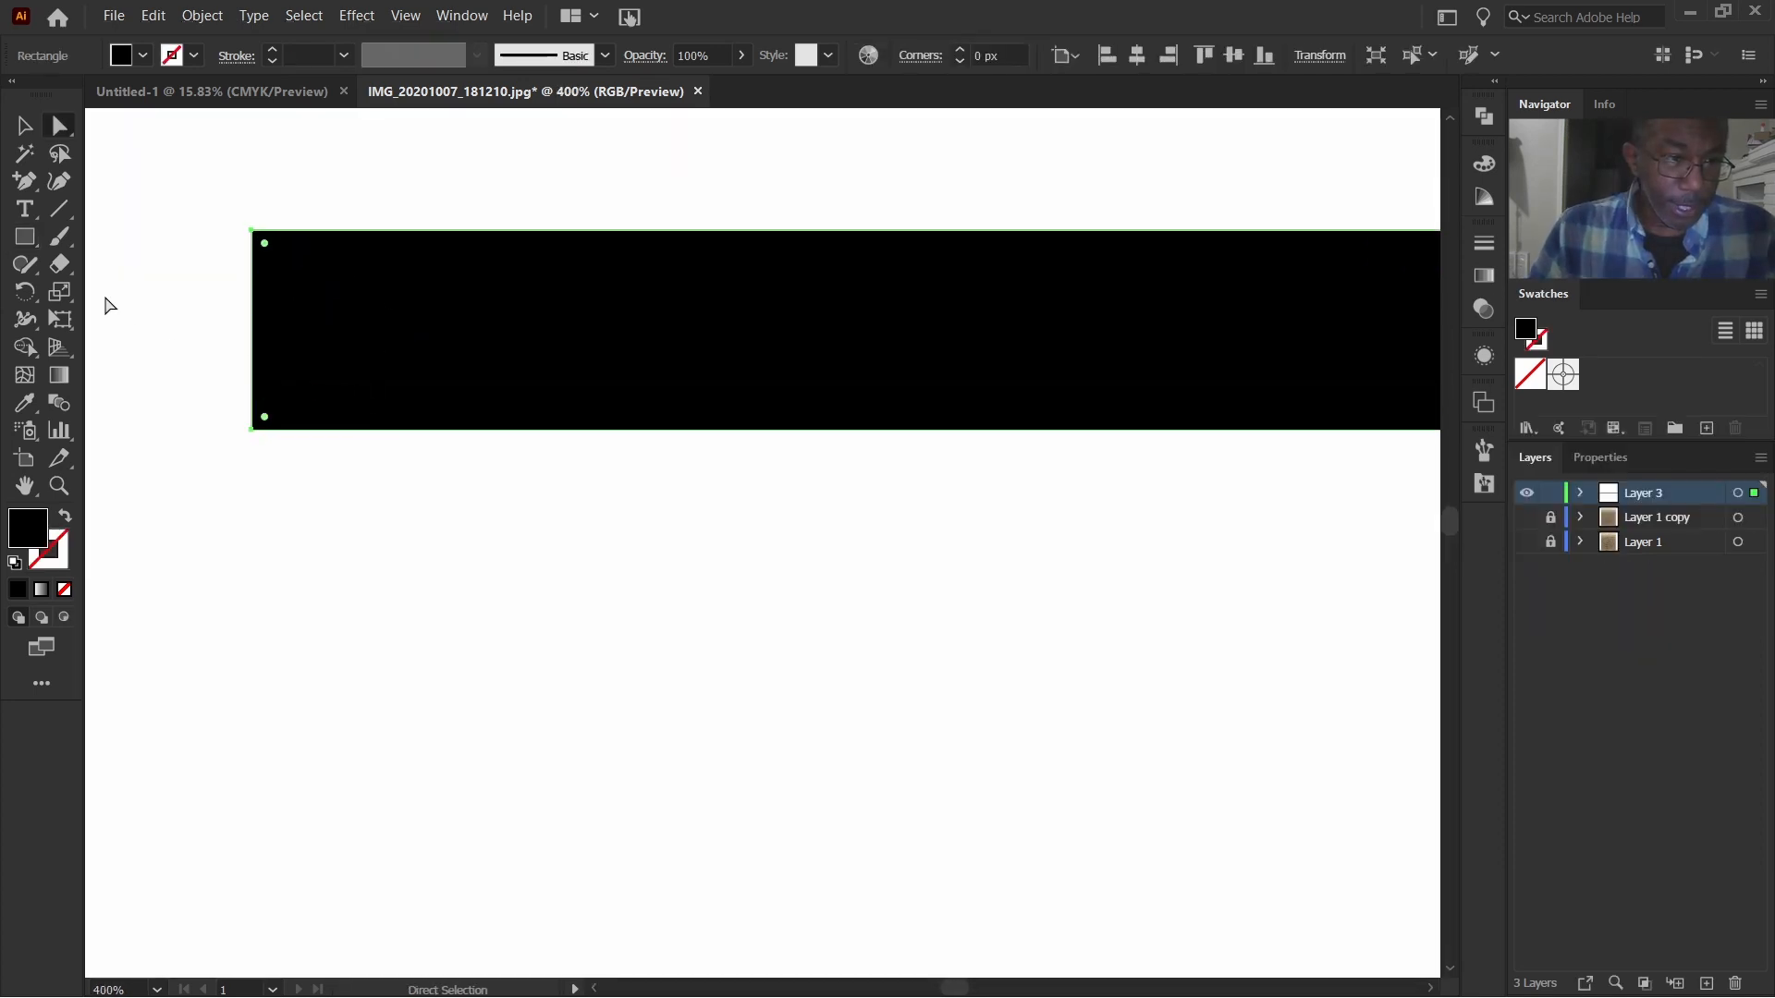
click(28, 192)
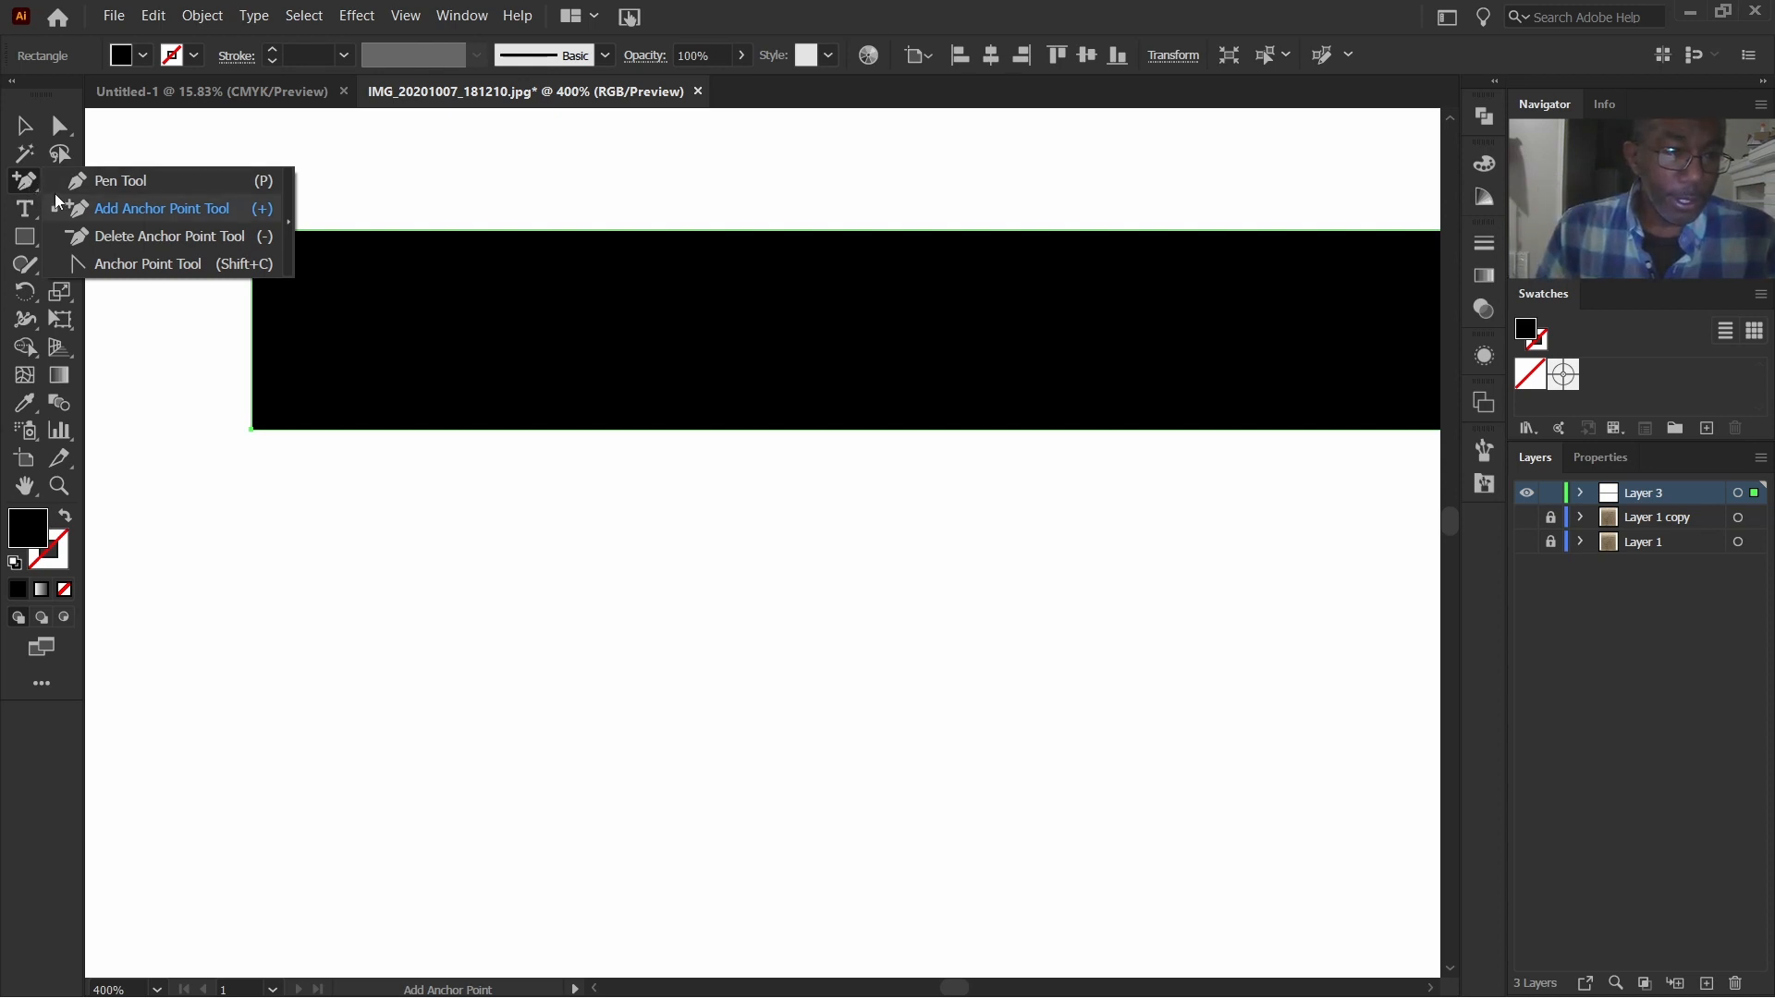
click(118, 208)
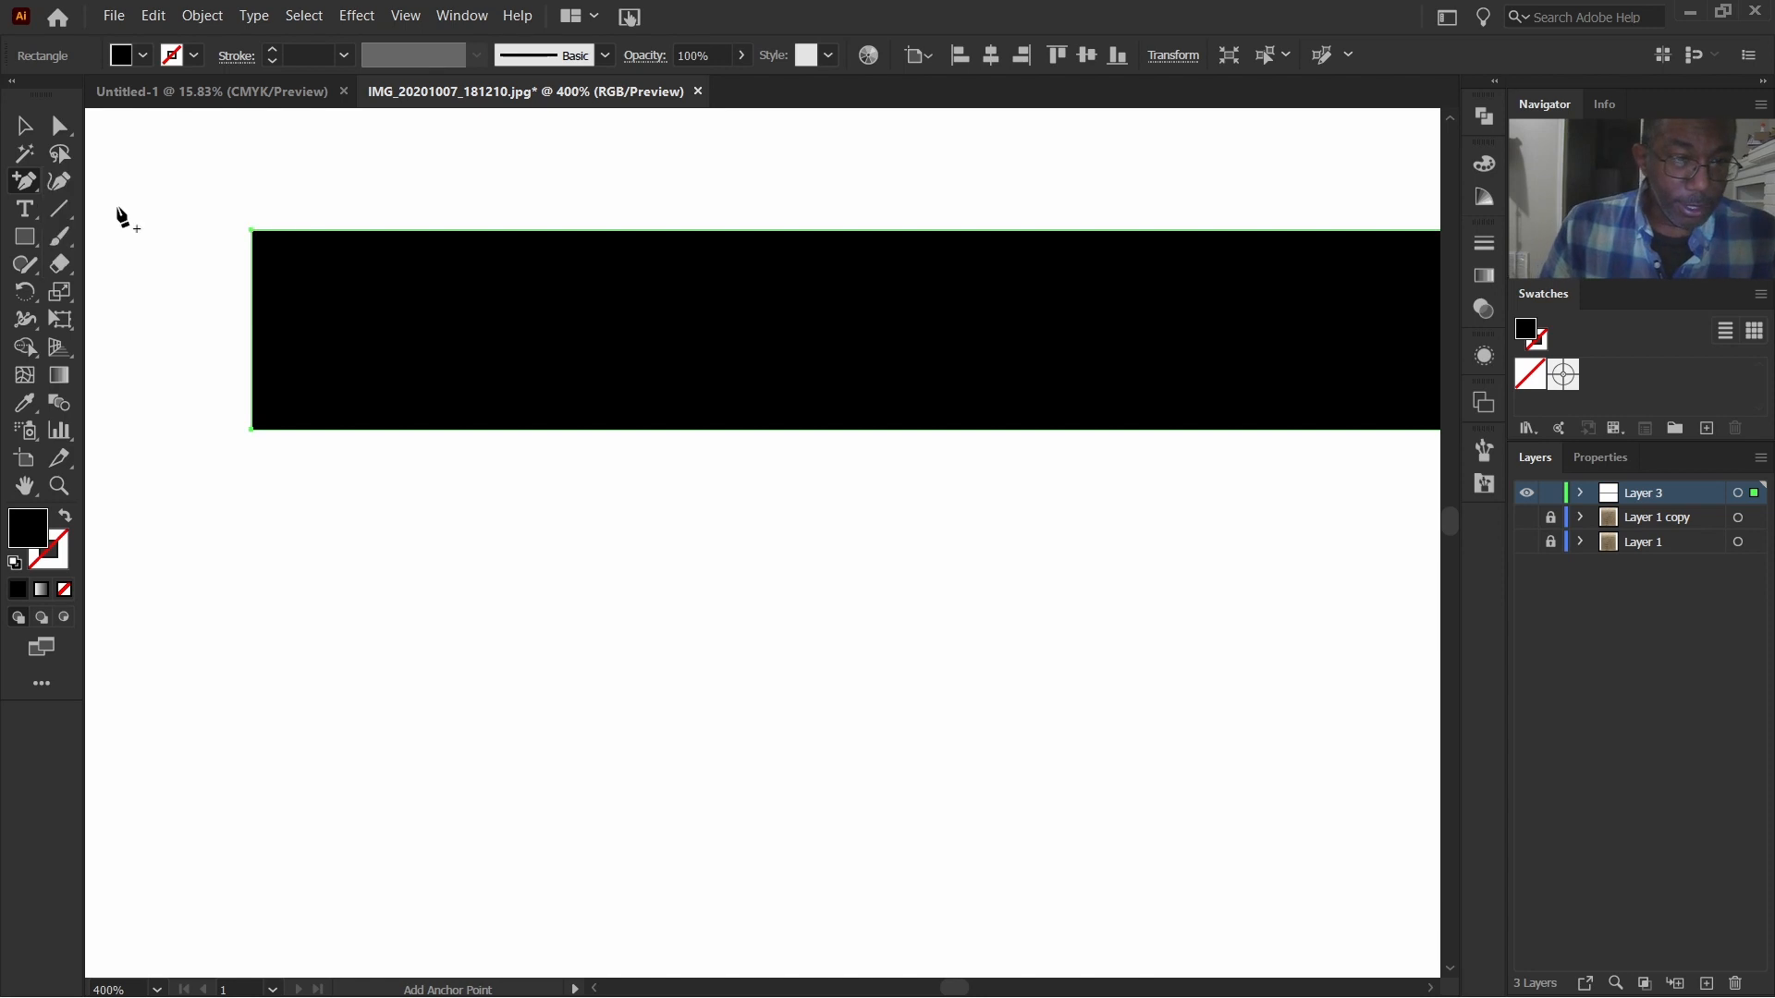
click(253, 330)
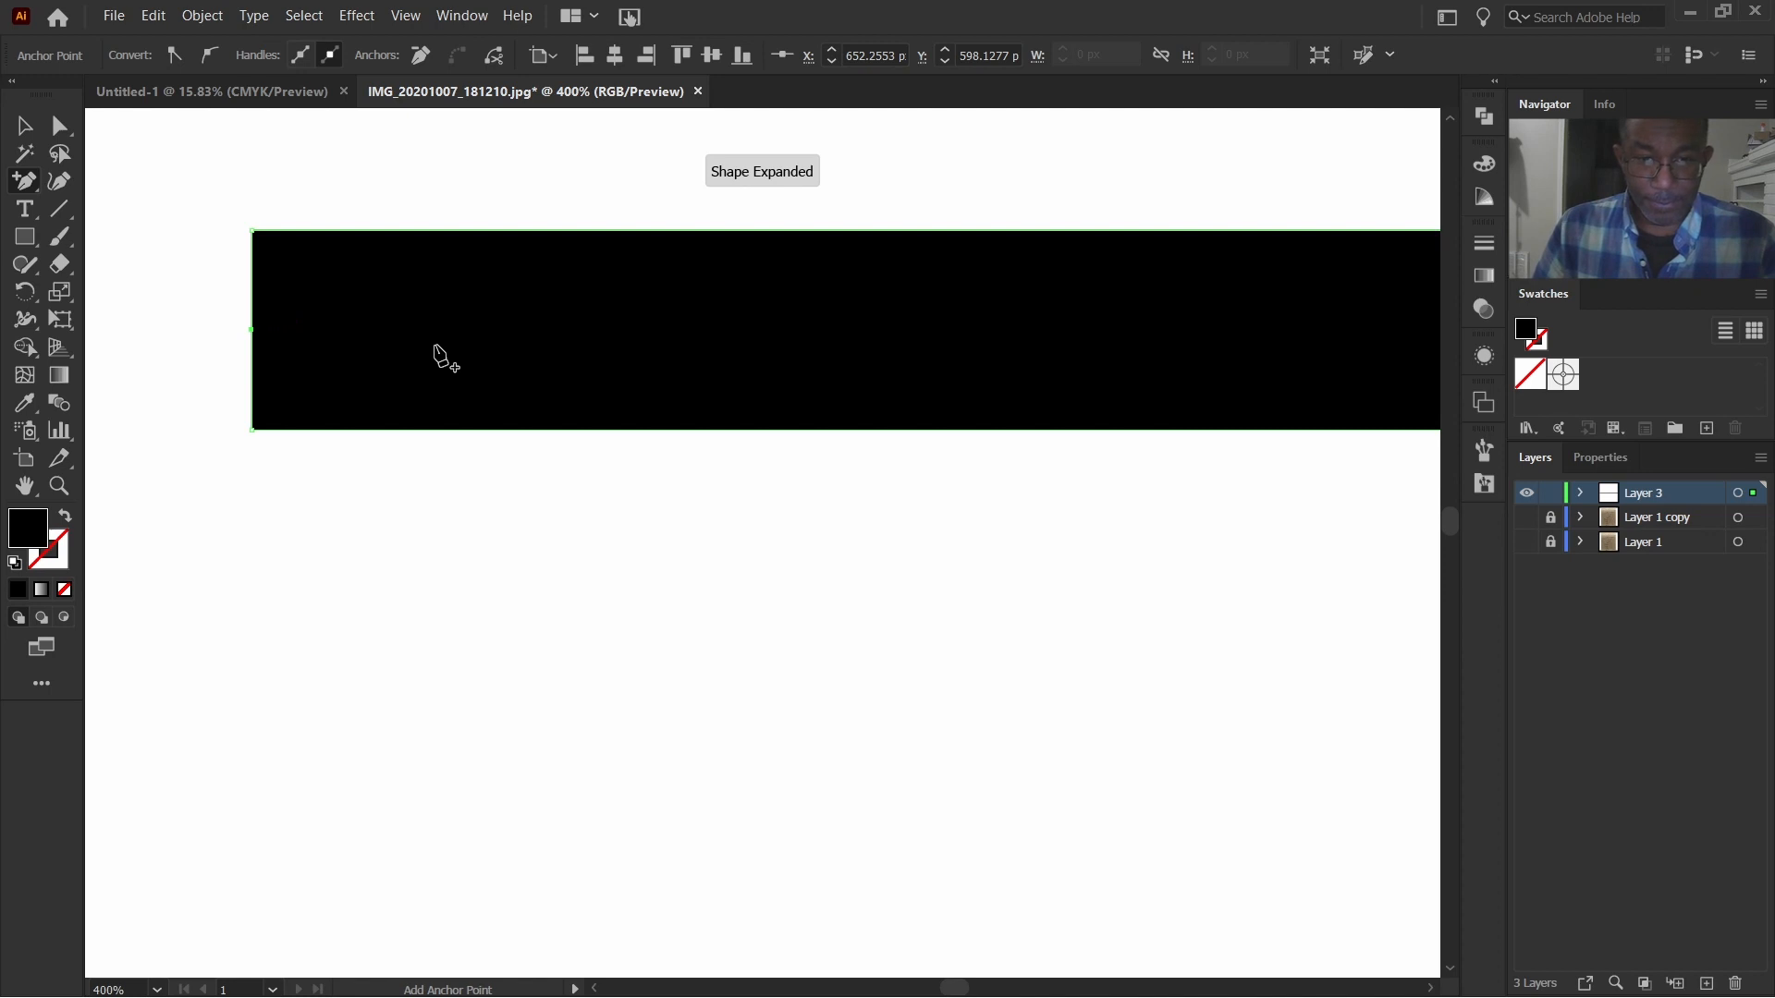
Step: Pull the left edge's middle anchor point straight outward to about X 516 px, forming a sharp tip
scroll(435, 343, down, 2)
scroll(689, 348, down, 2)
scroll(1087, 437, right, 3)
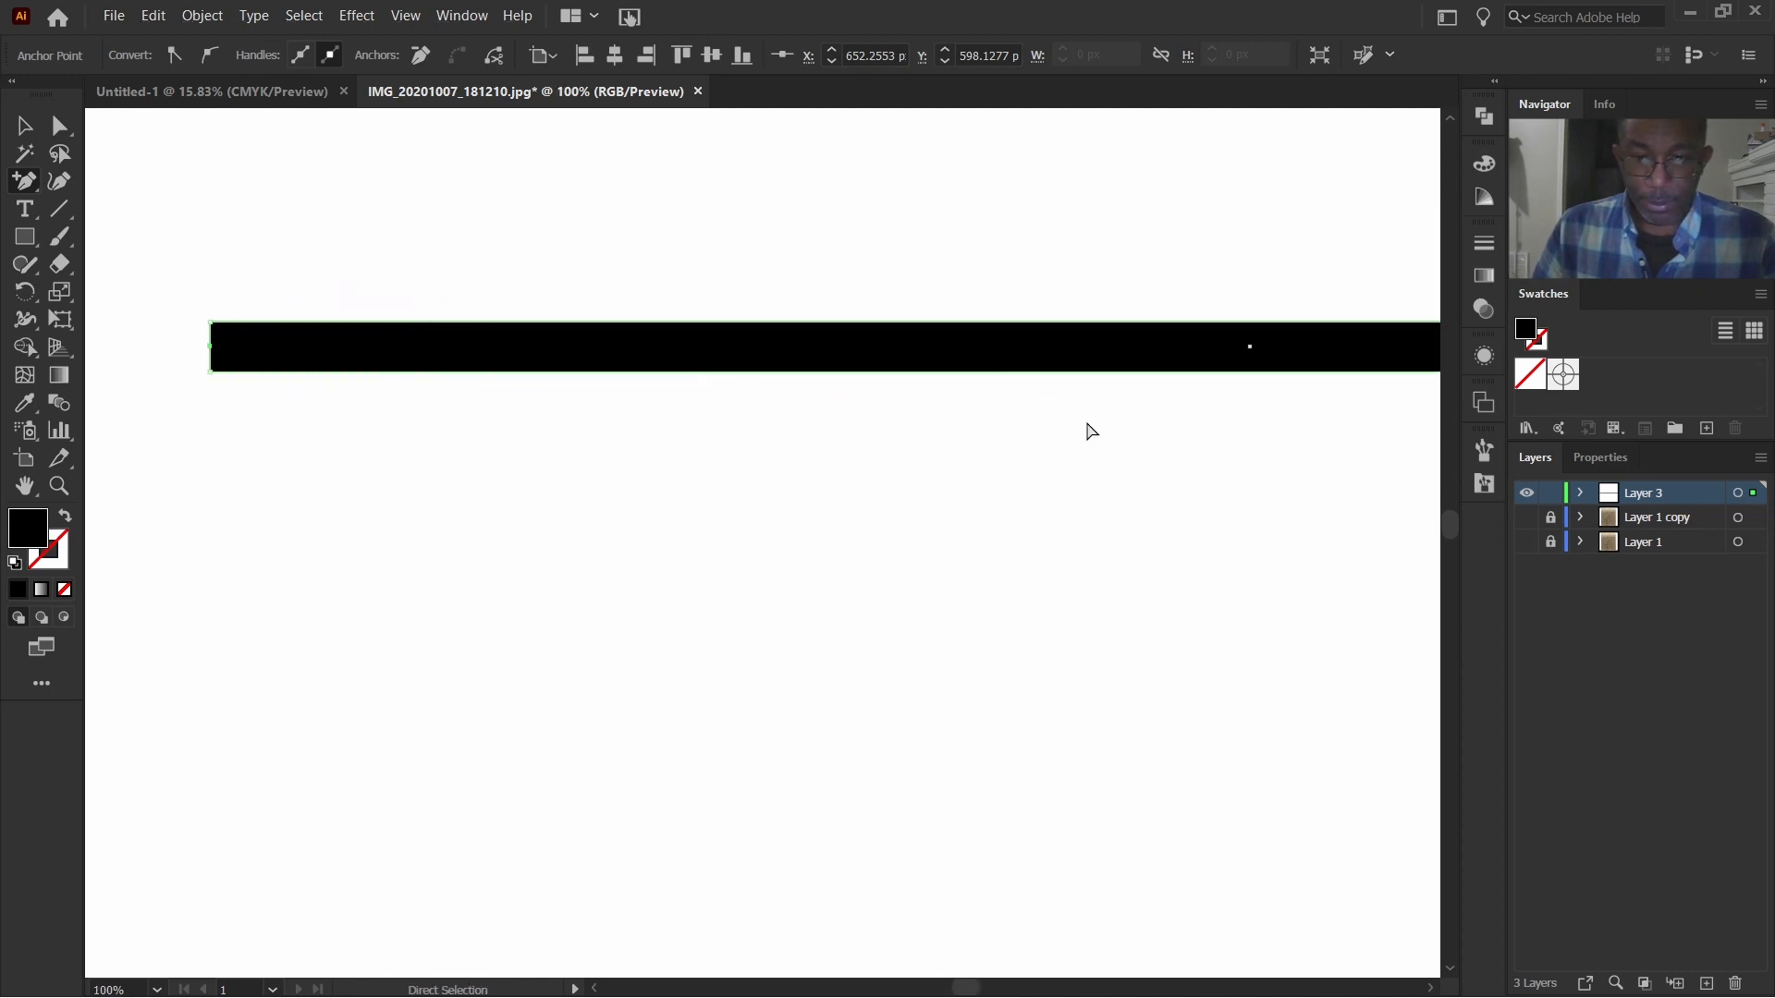
scroll(1087, 432, right, 2)
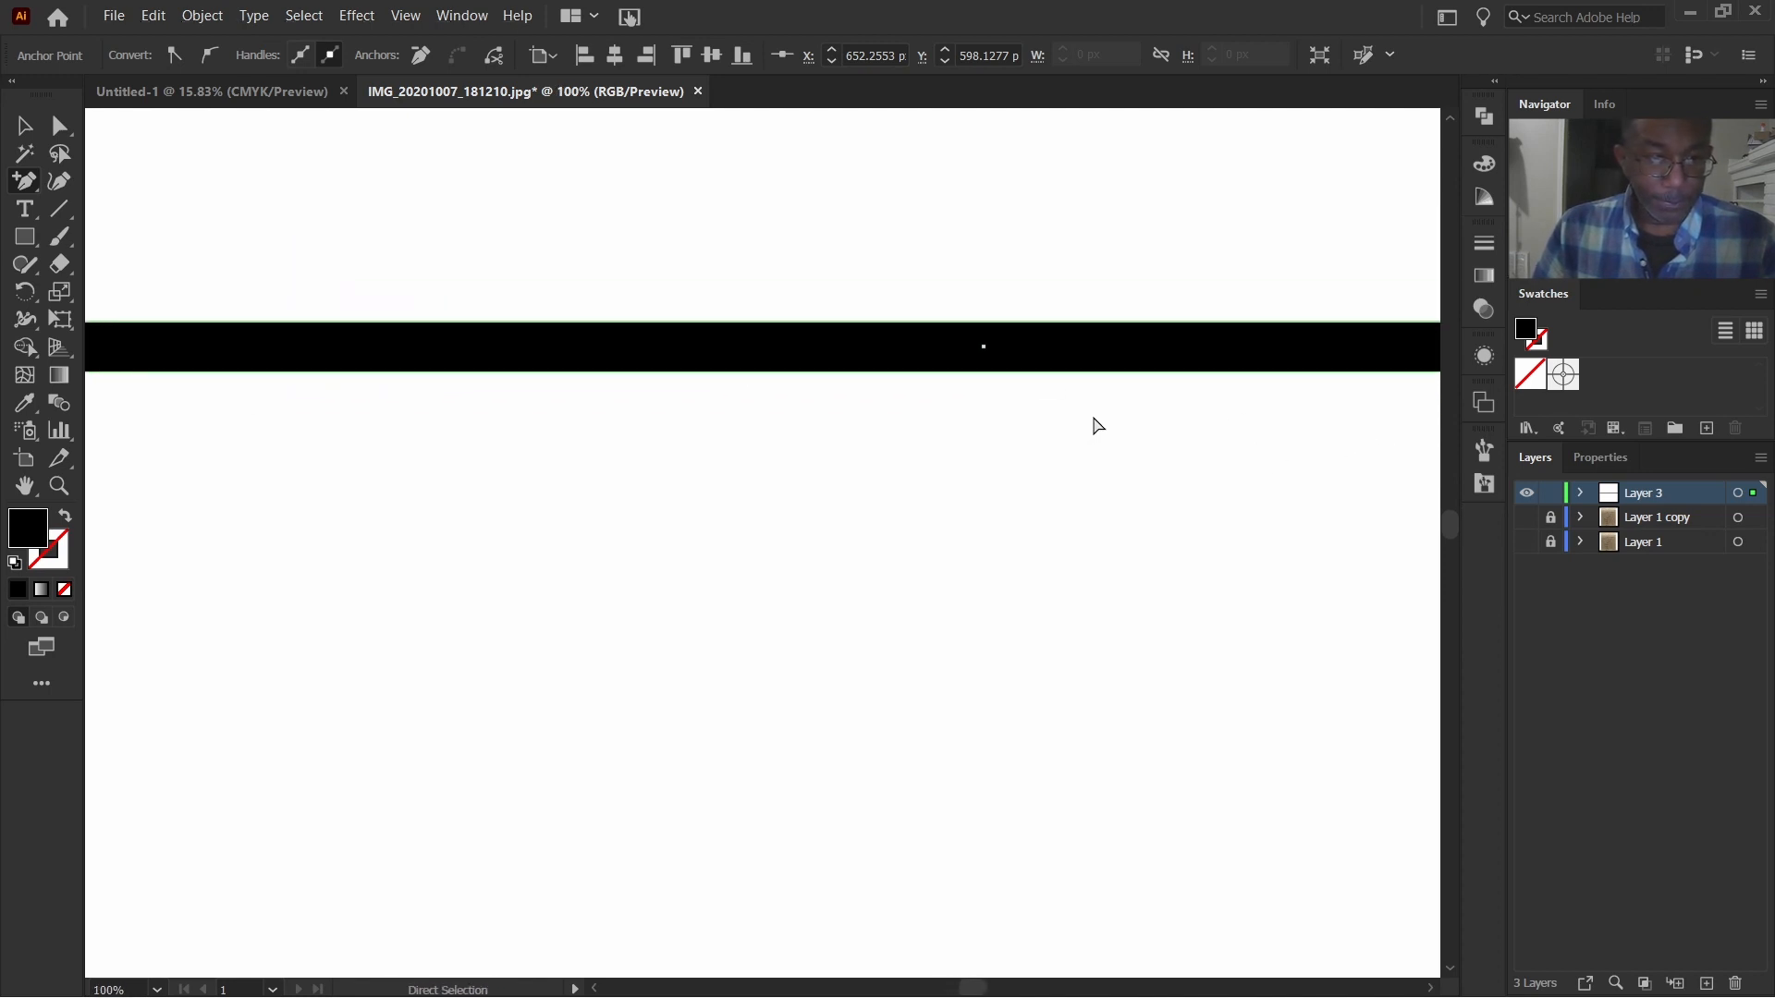
scroll(647, 370, left, 6)
scroll(357, 345, up, 4)
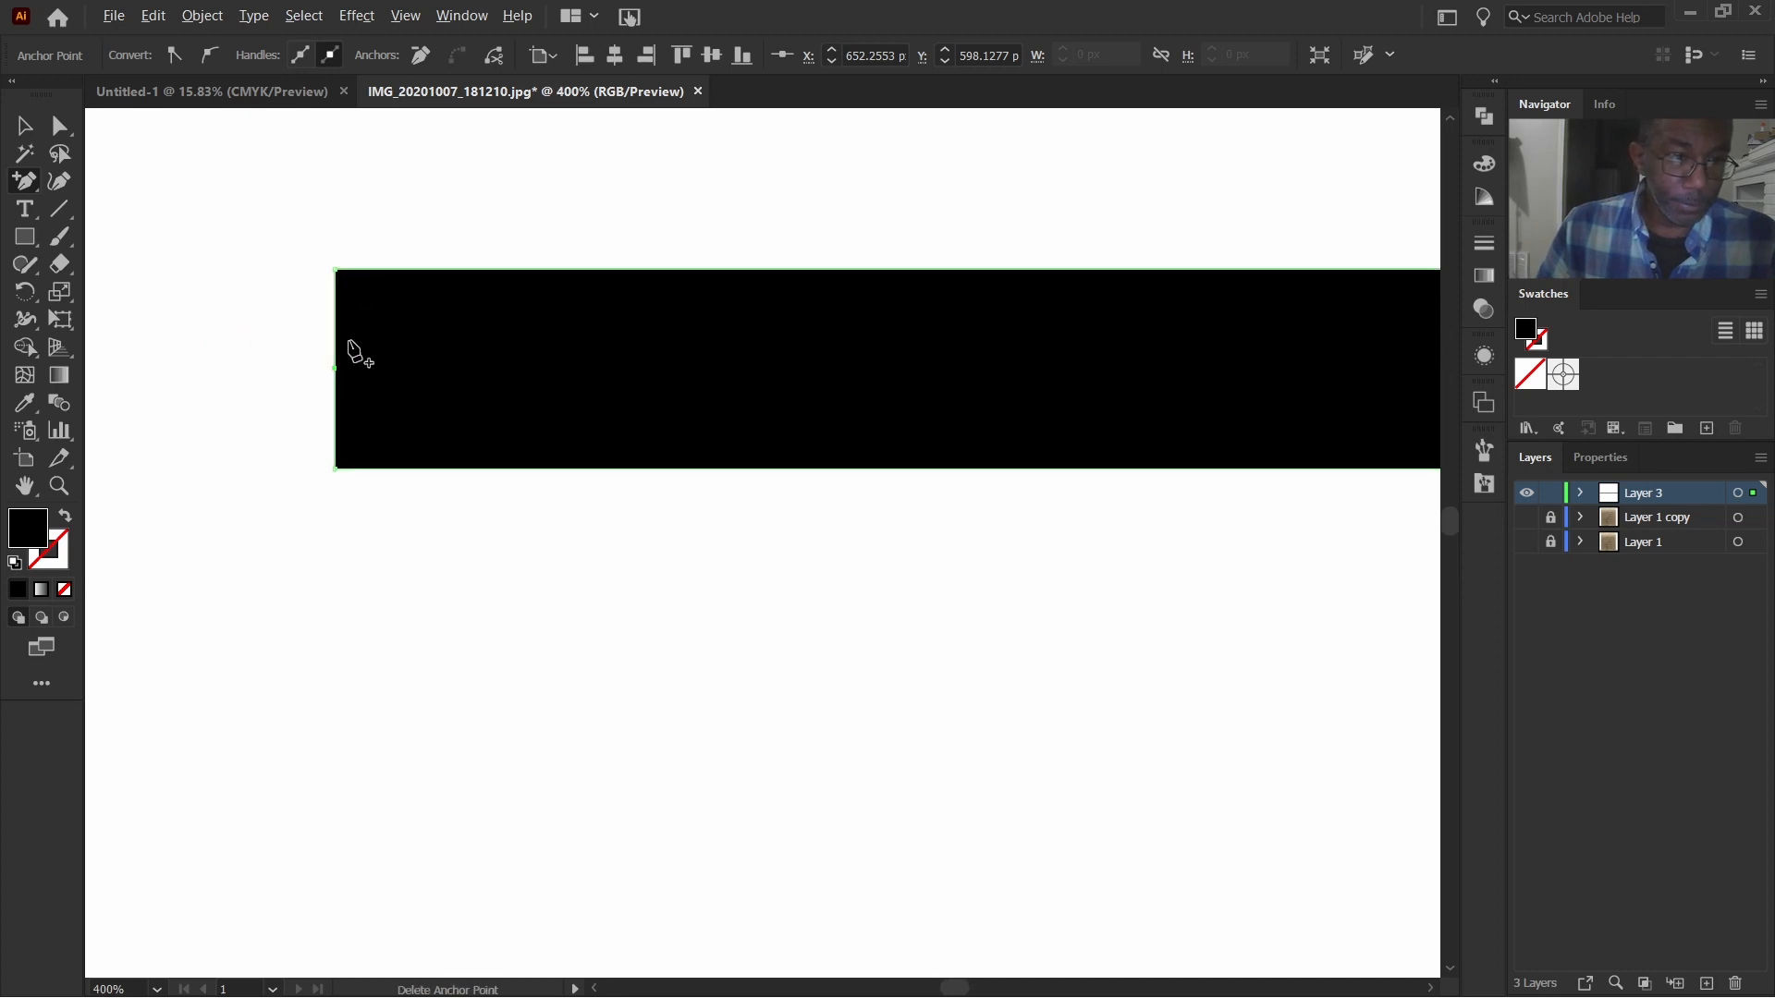
click(63, 126)
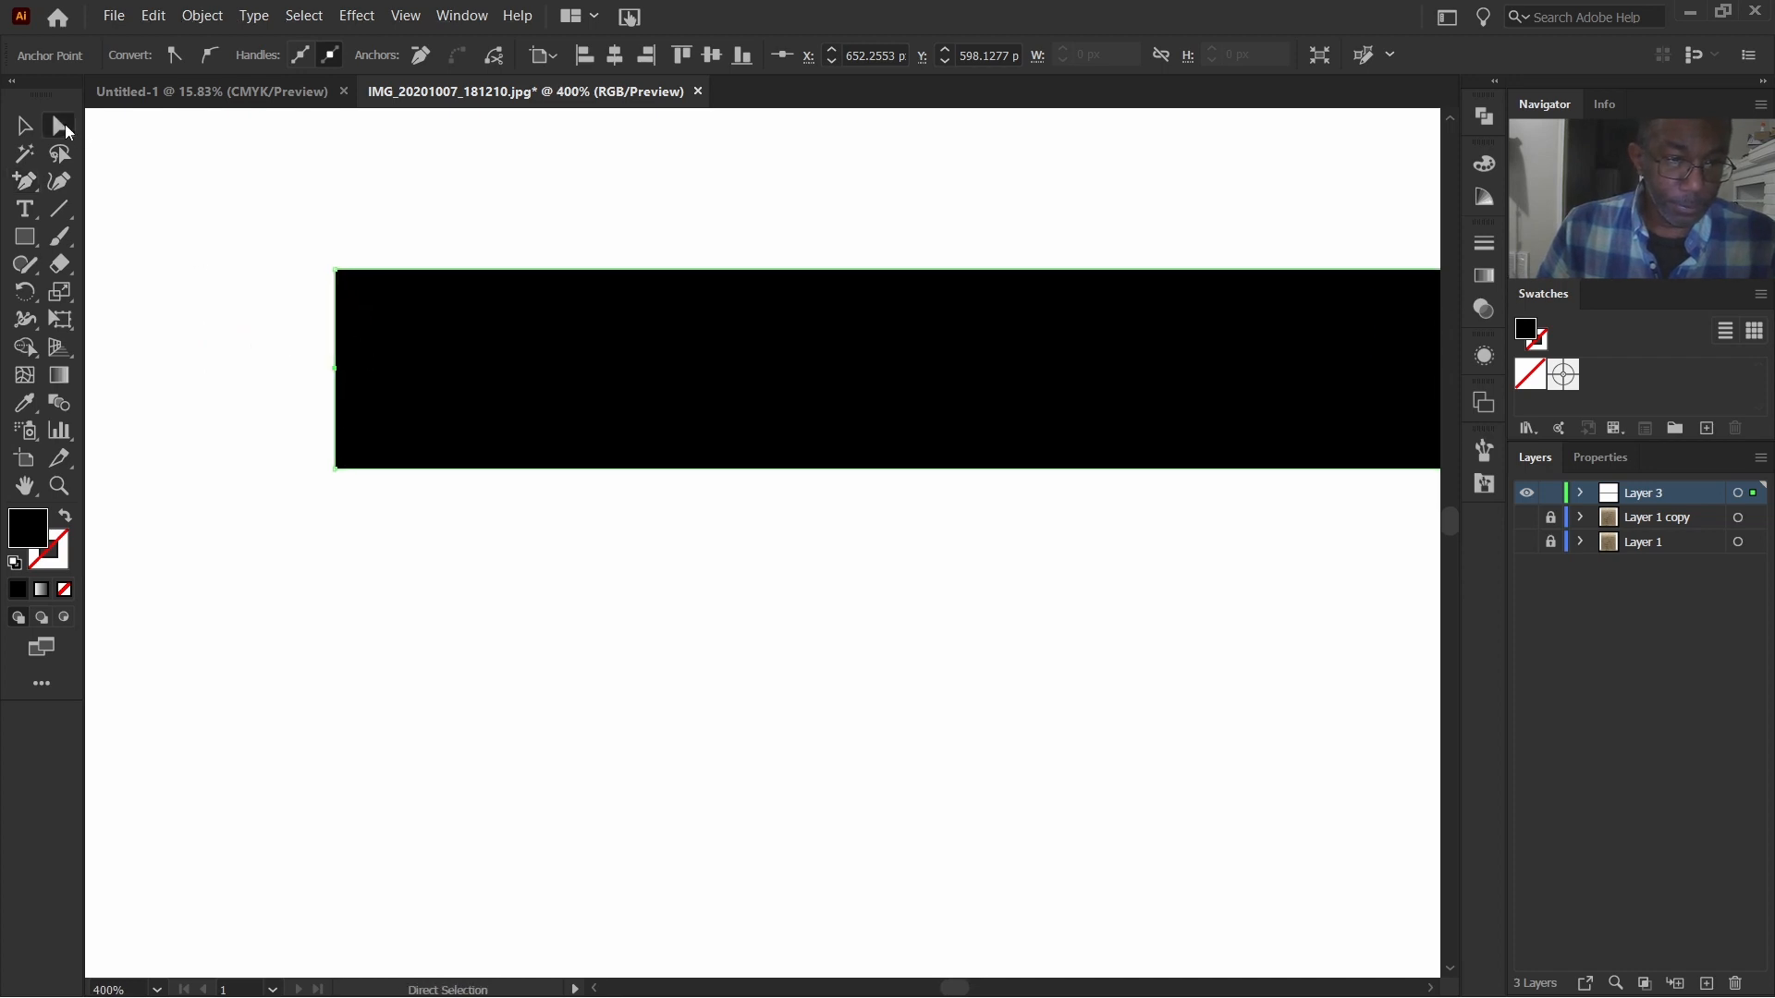
click(337, 371)
click(336, 372)
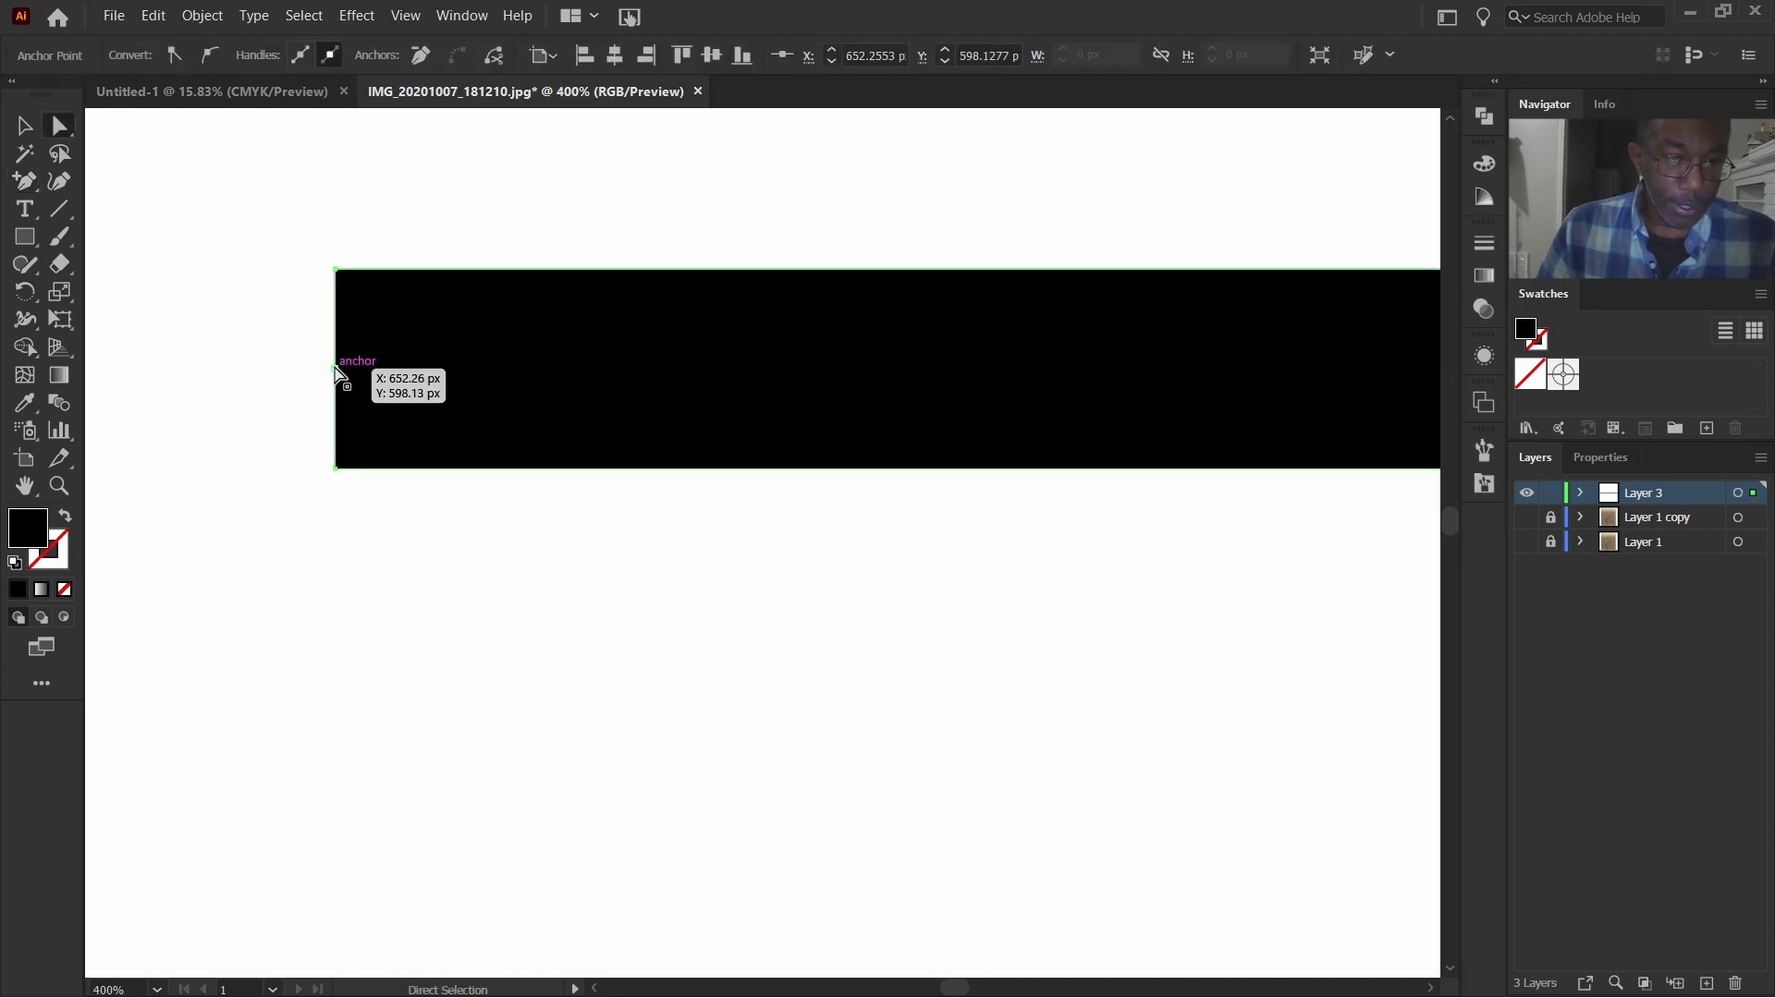
drag(337, 371, 152, 367)
Step: Add an anchor point at the middle of the bar's right short edge
scroll(404, 455, down, 8)
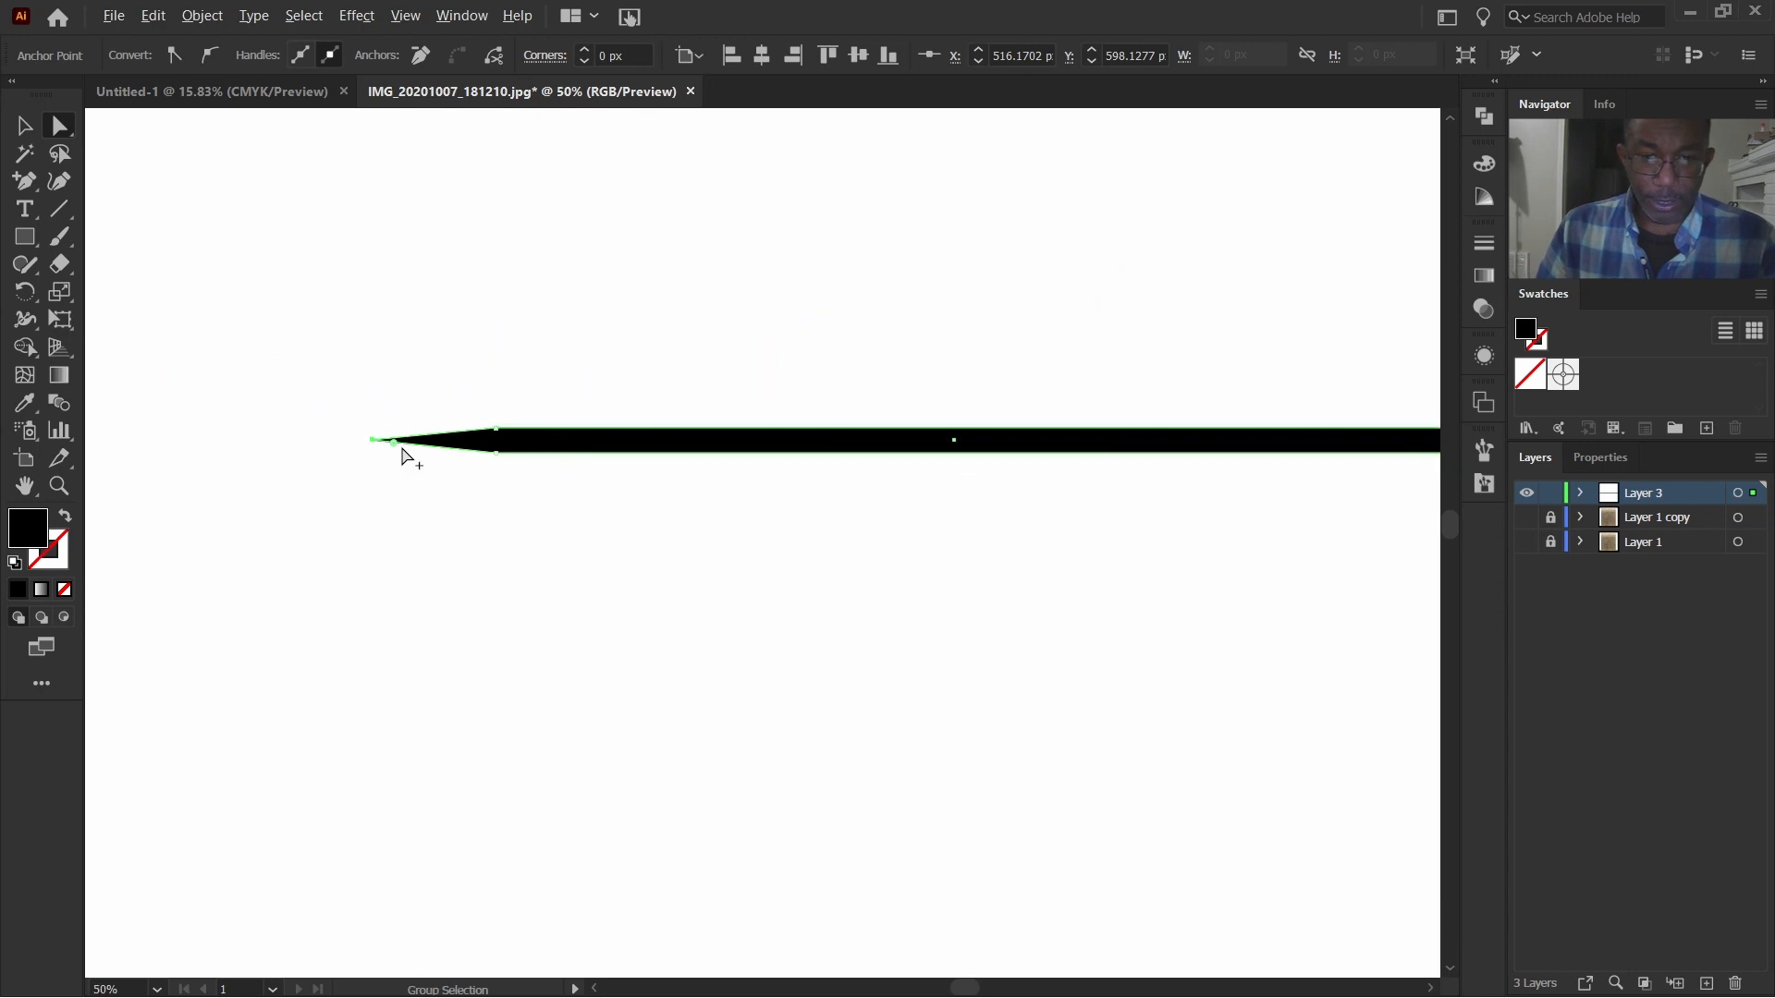
scroll(939, 448, up, 3)
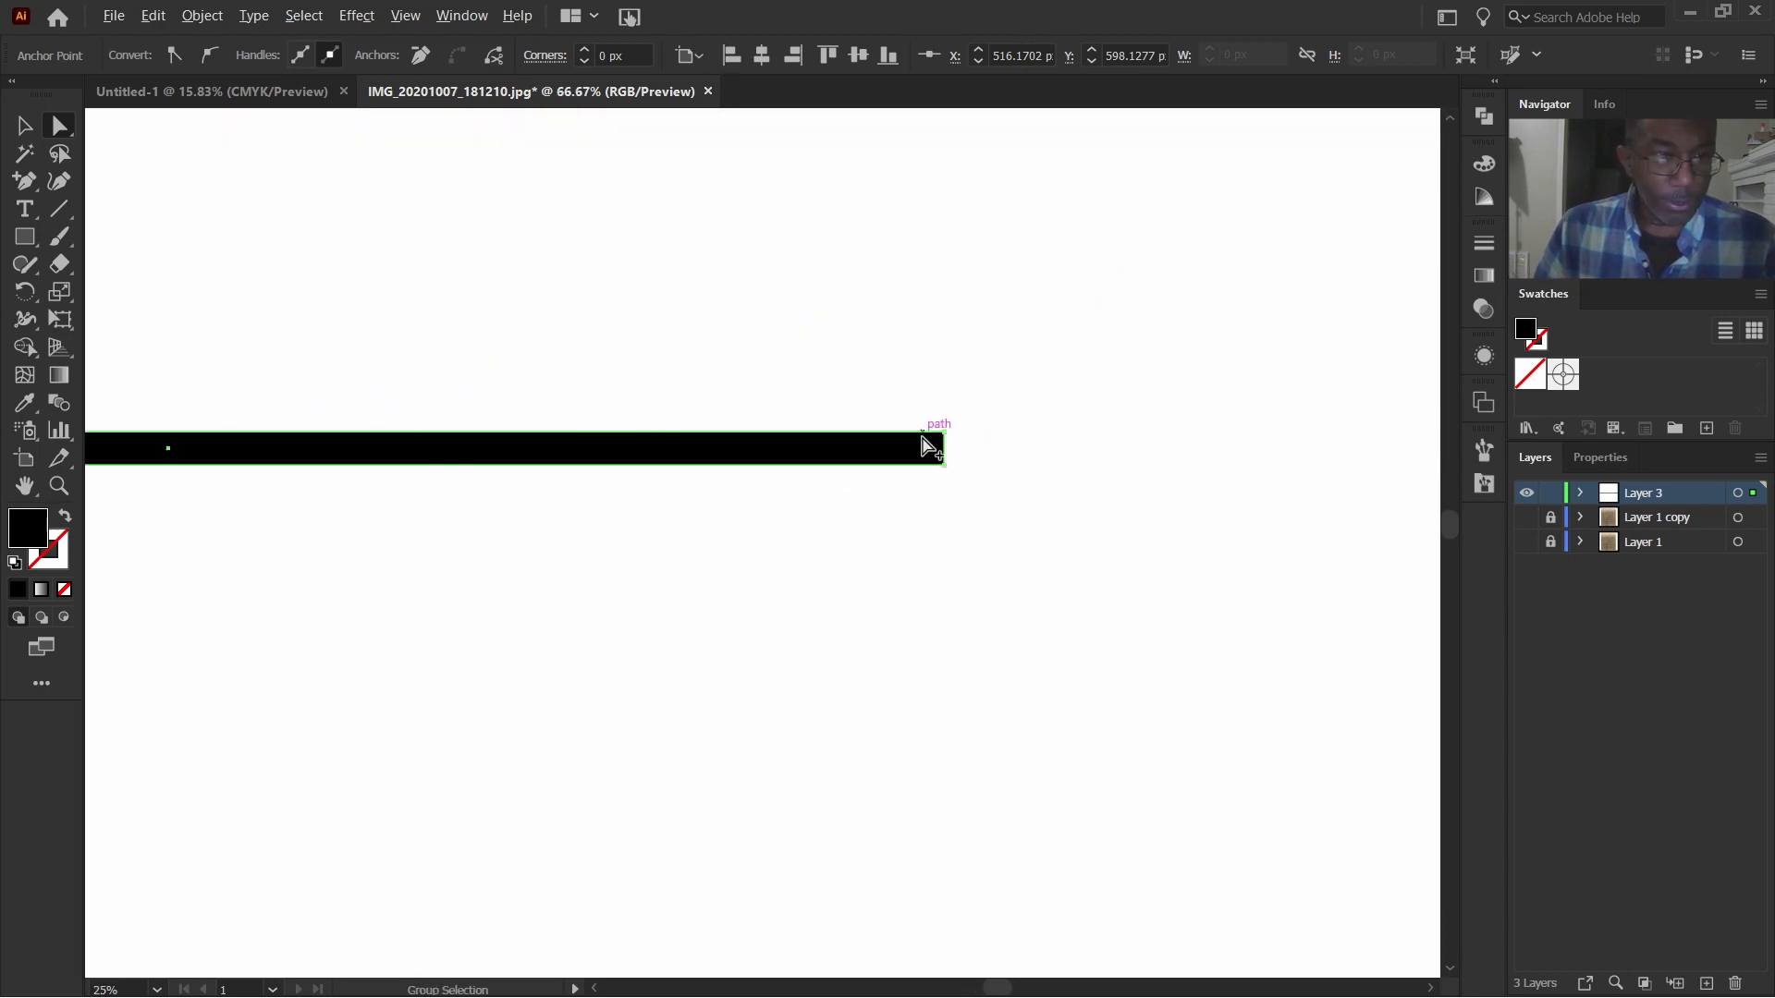
scroll(933, 444, up, 3)
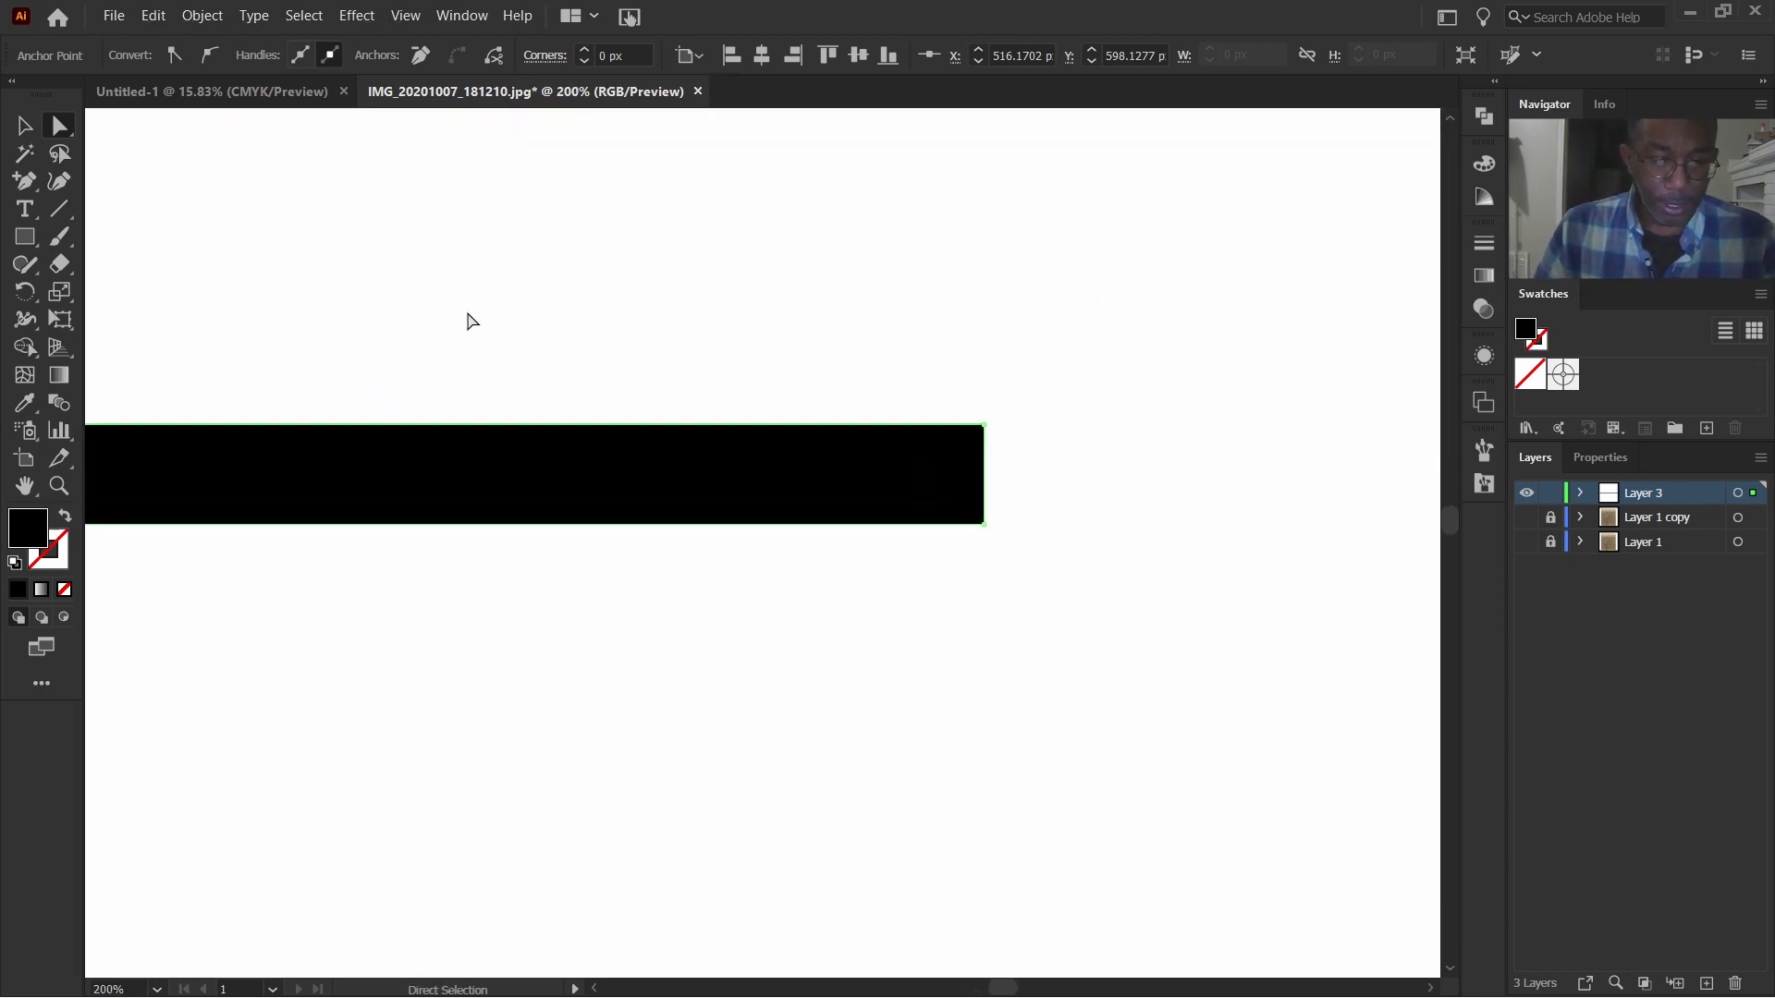
click(242, 289)
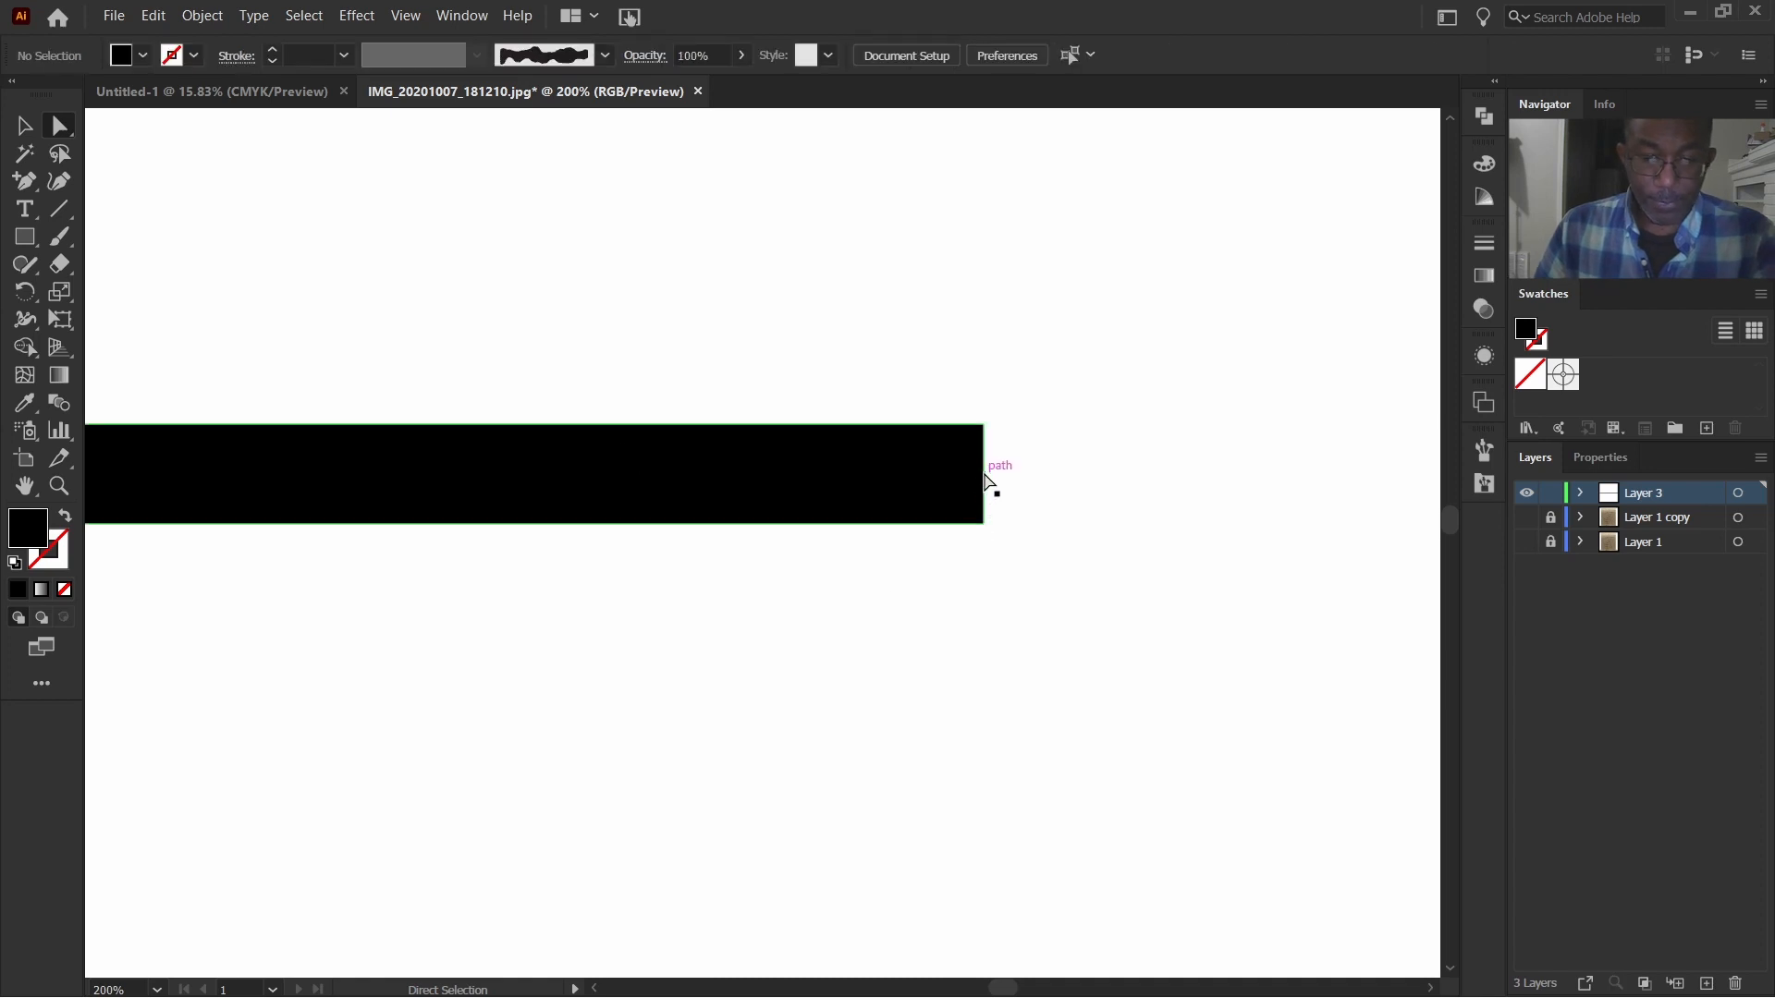
key(plus)
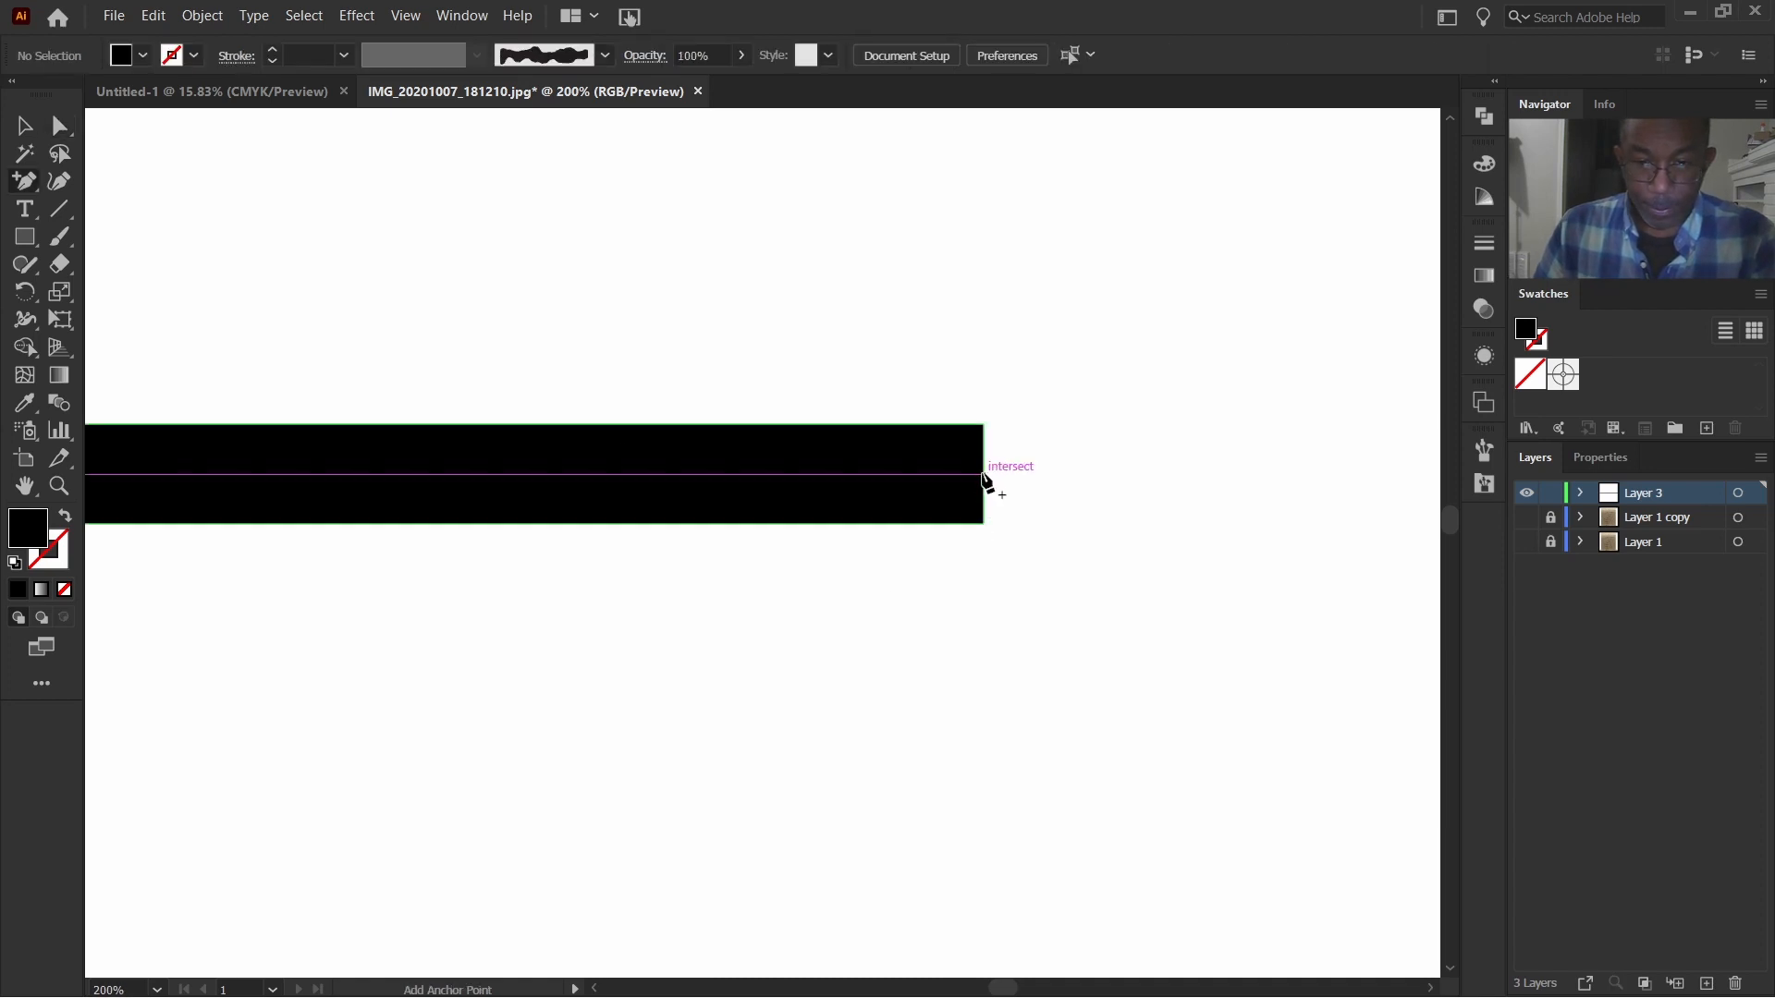
click(984, 475)
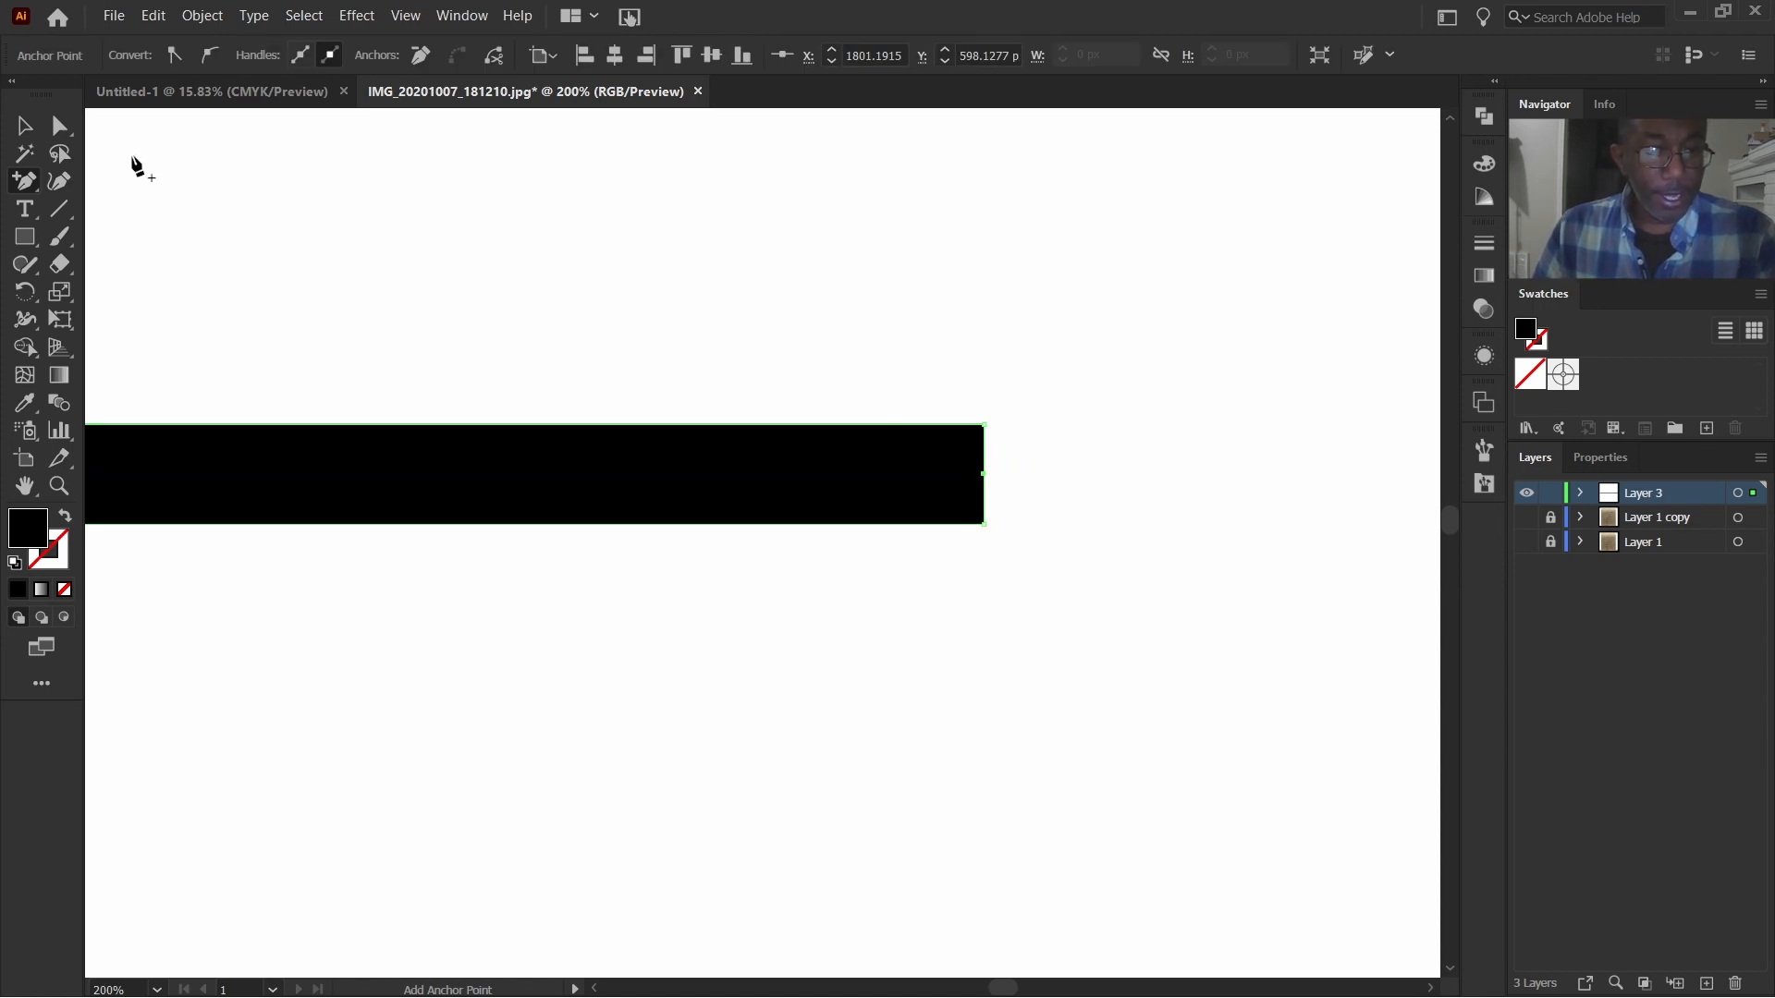
Step: Pull the right edge's middle anchor point straight outward to form a matching sharp tip, then deselect the shape
key(a)
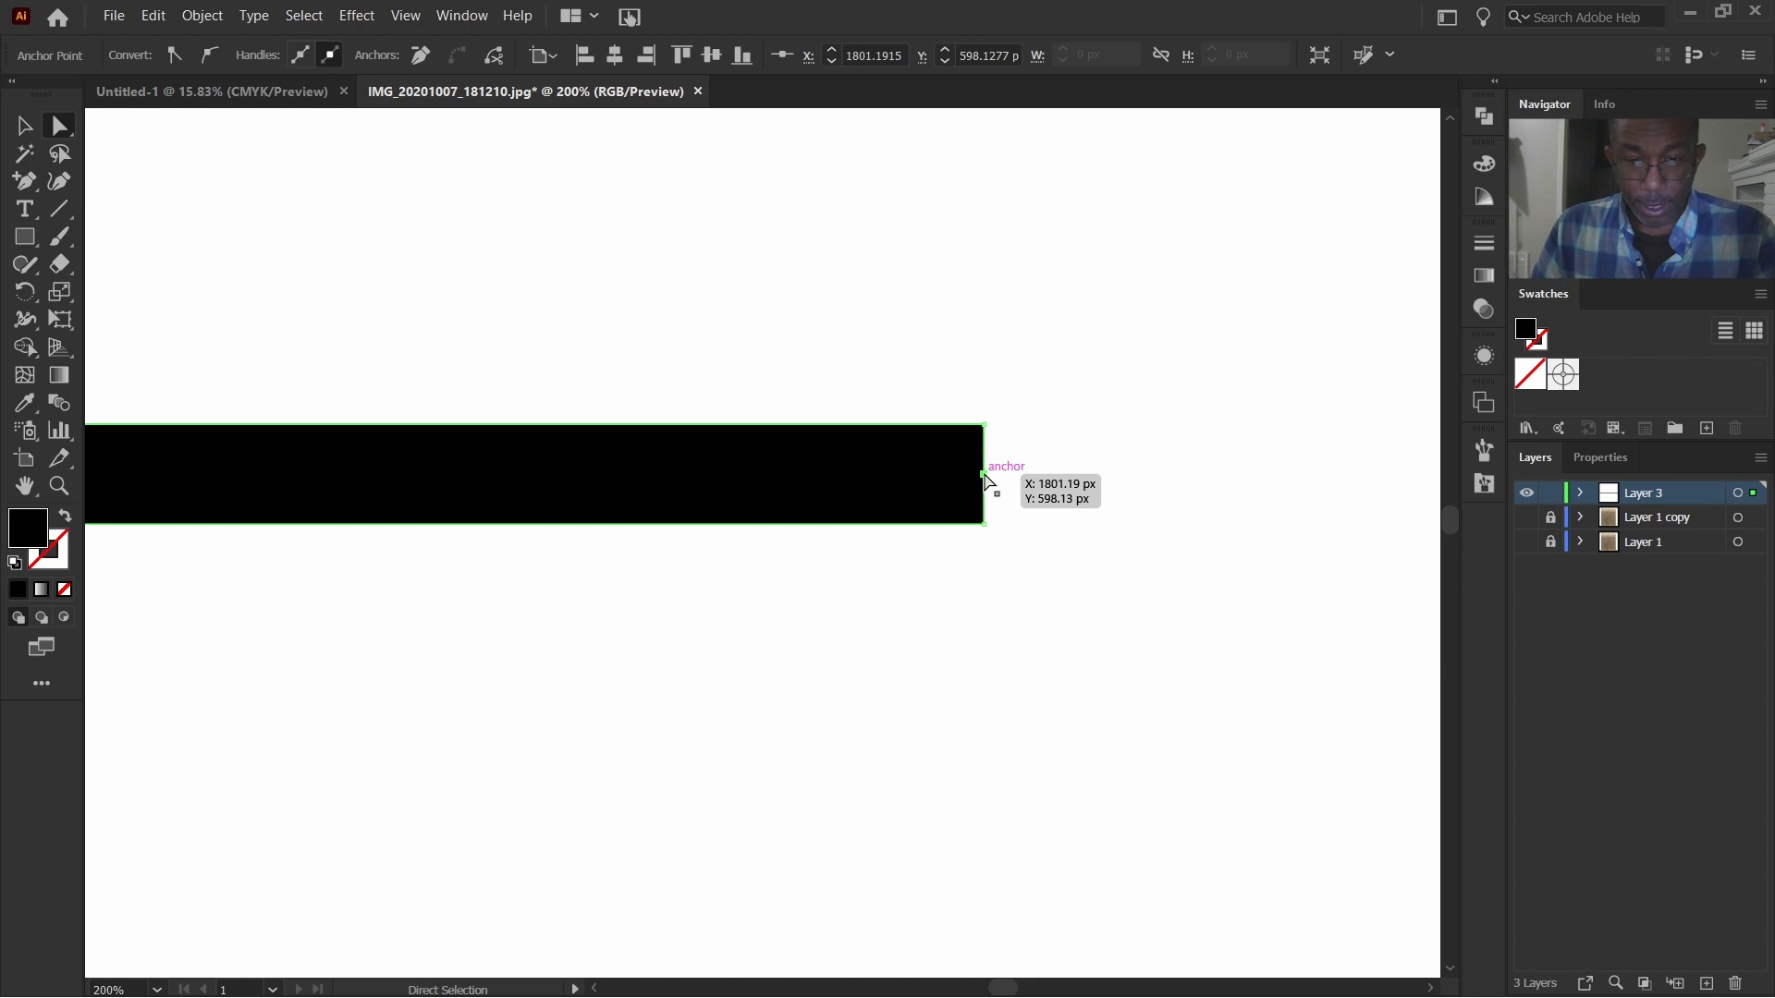
drag(985, 477, 1434, 467)
click(766, 571)
Step: Squash the whole double-pointed bar vertically into a very thin line, keeping its length
scroll(775, 564, down, 2)
scroll(775, 564, down, 1)
scroll(795, 593, left, 5)
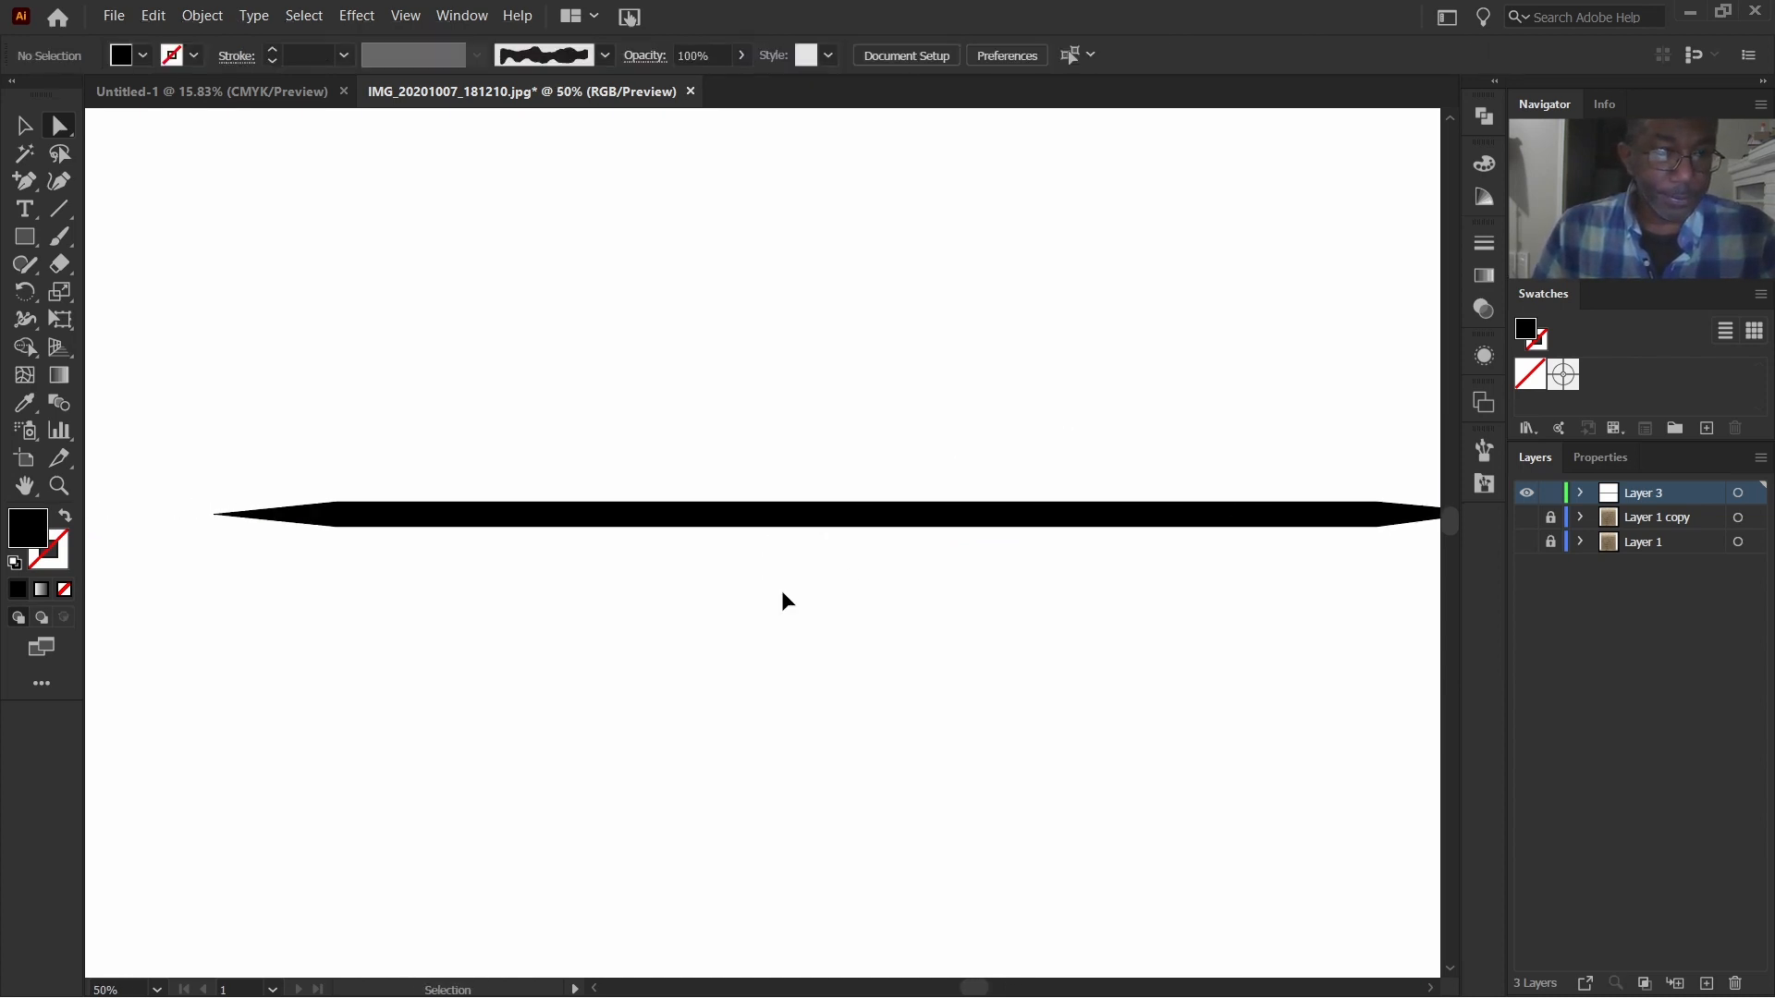
click(24, 125)
drag(874, 429, 945, 651)
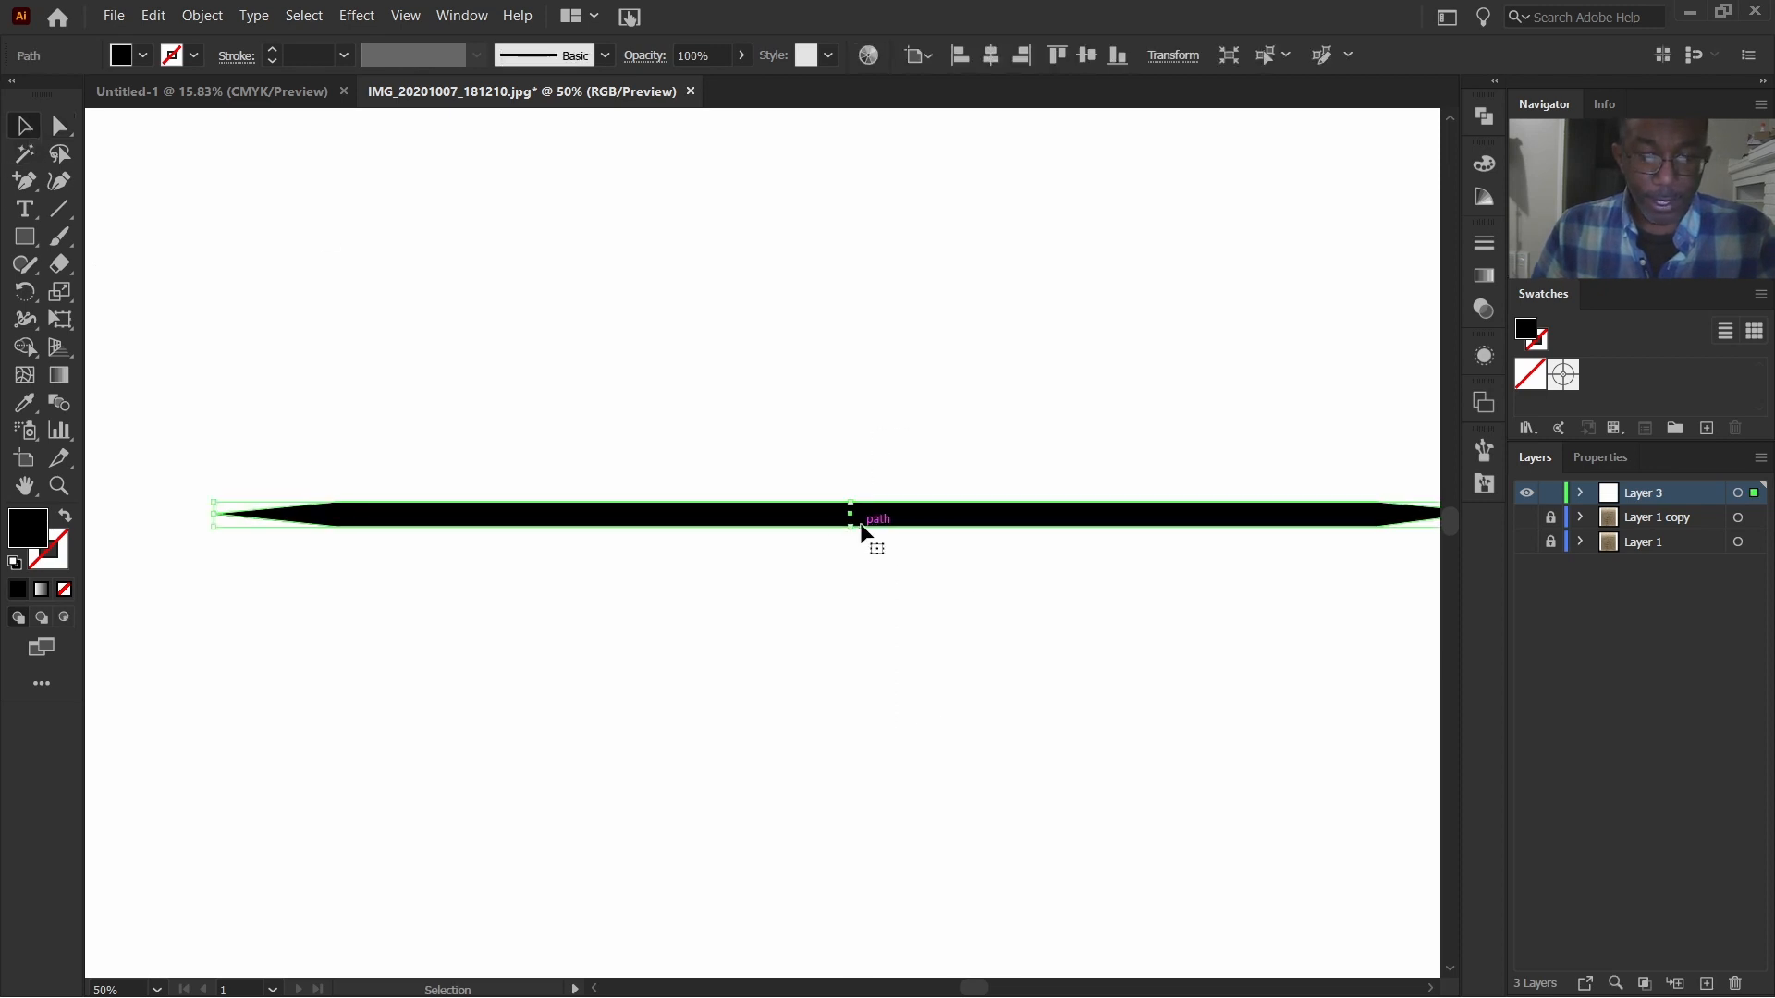
drag(851, 520, 851, 508)
click(780, 602)
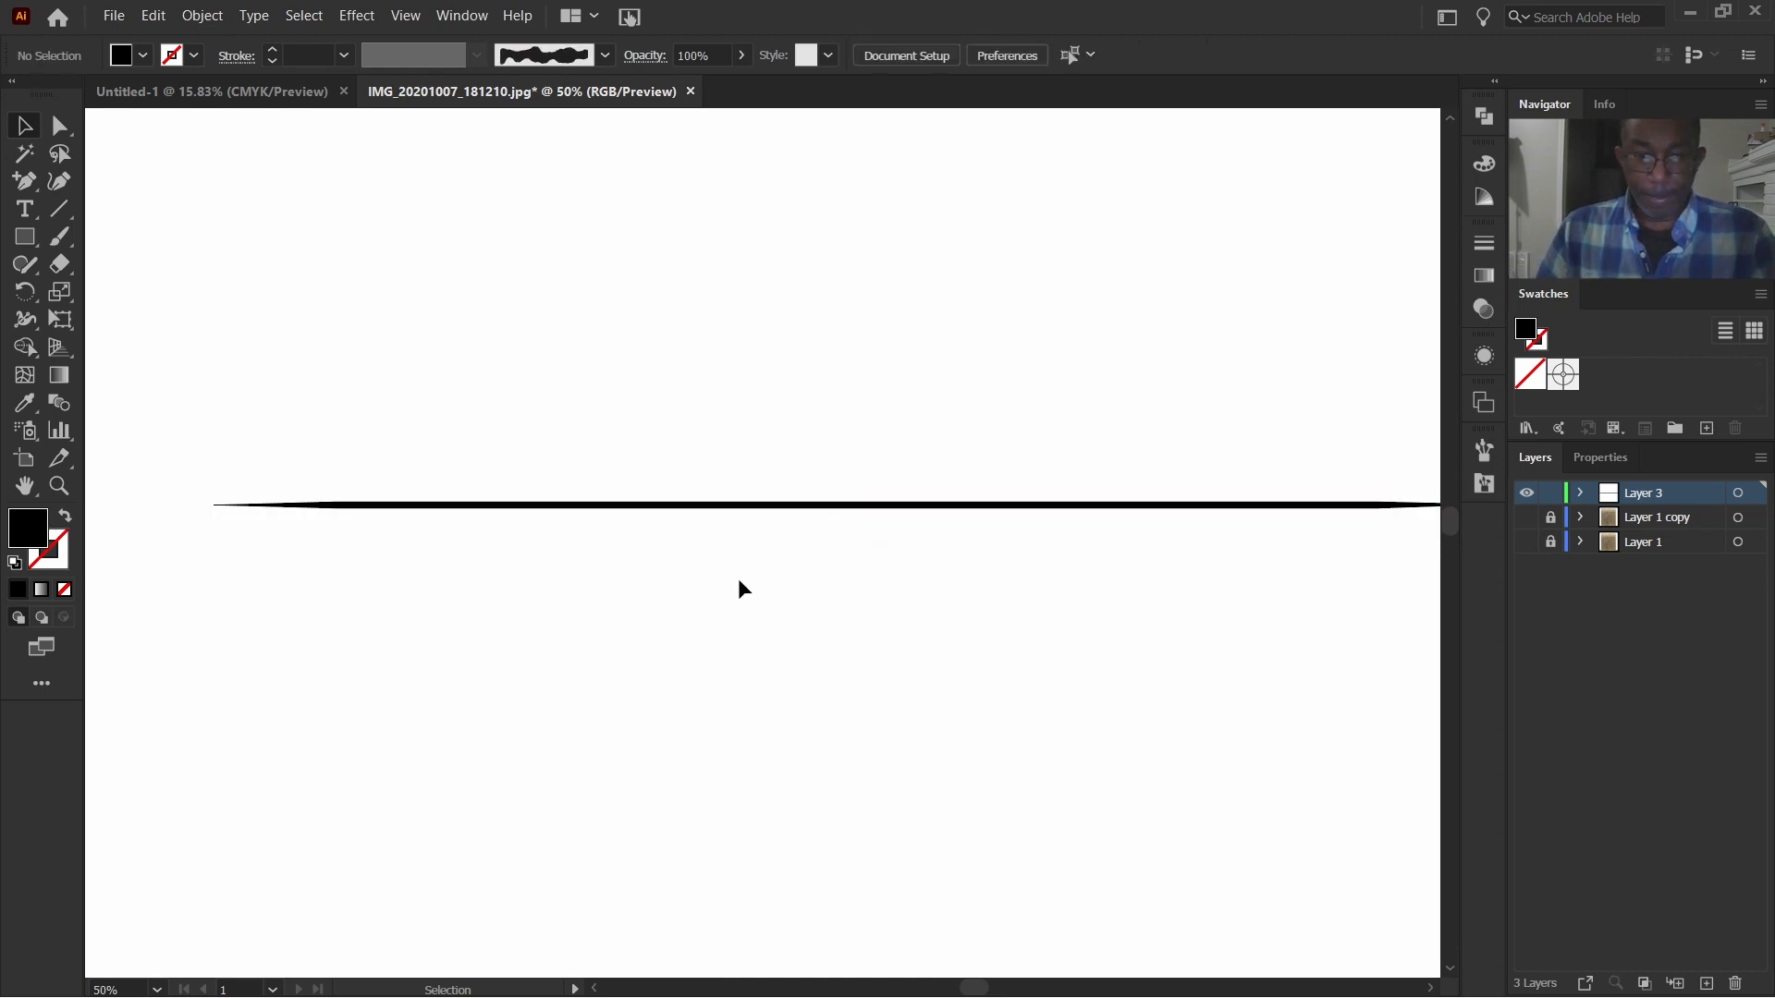
Step: Start a new Art Brush from the thin pointed shape
scroll(737, 579, down, 2)
scroll(981, 607, right, 1)
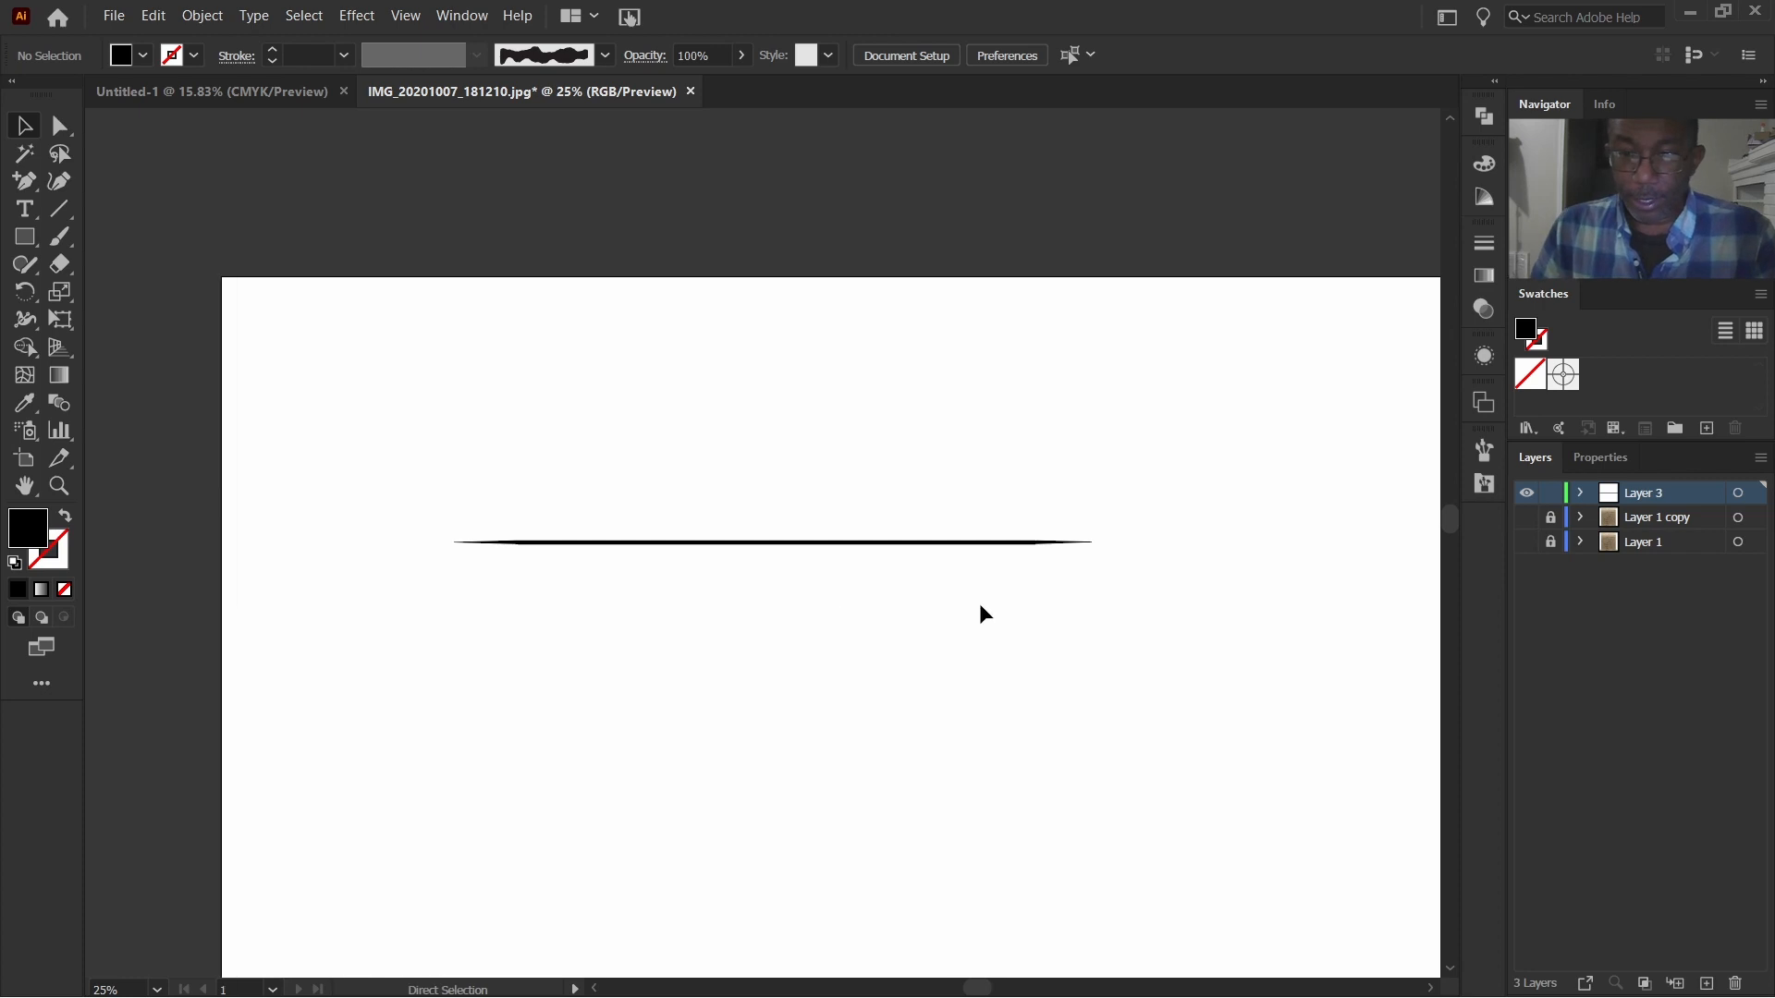
click(1484, 453)
drag(709, 491, 740, 658)
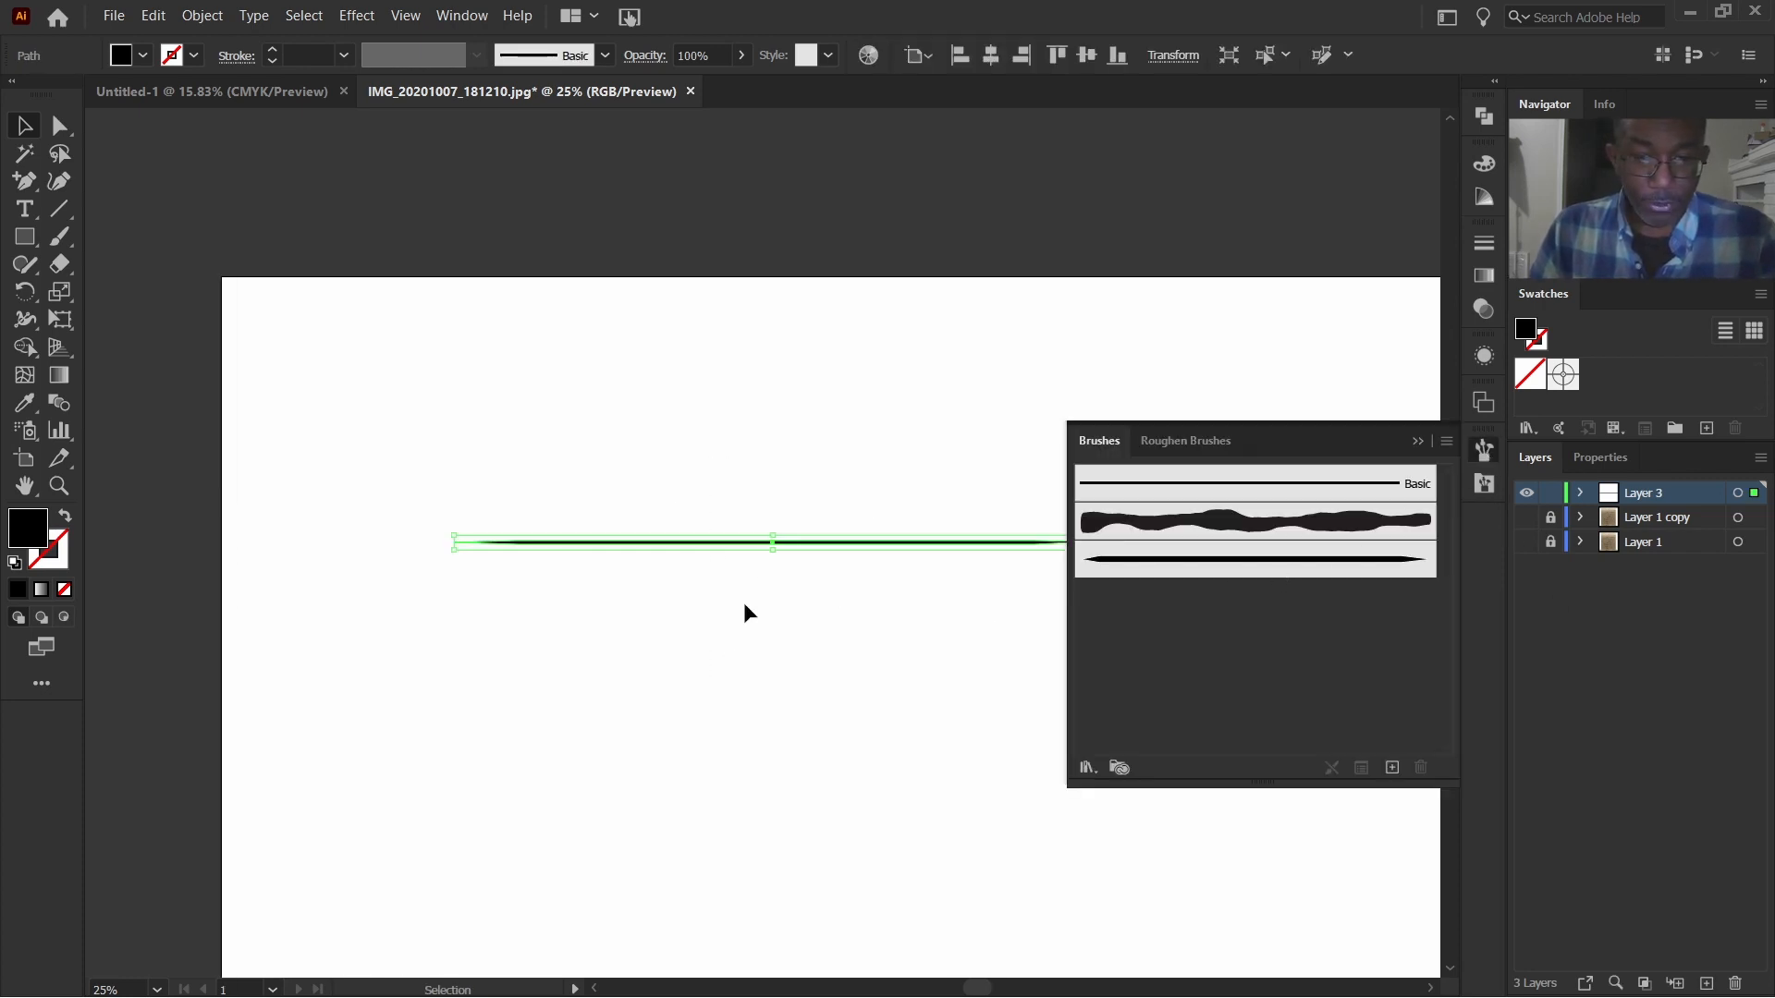
mouse_move(754, 555)
mouse_down()
mouse_move(920, 599)
mouse_move(1195, 631)
mouse_up()
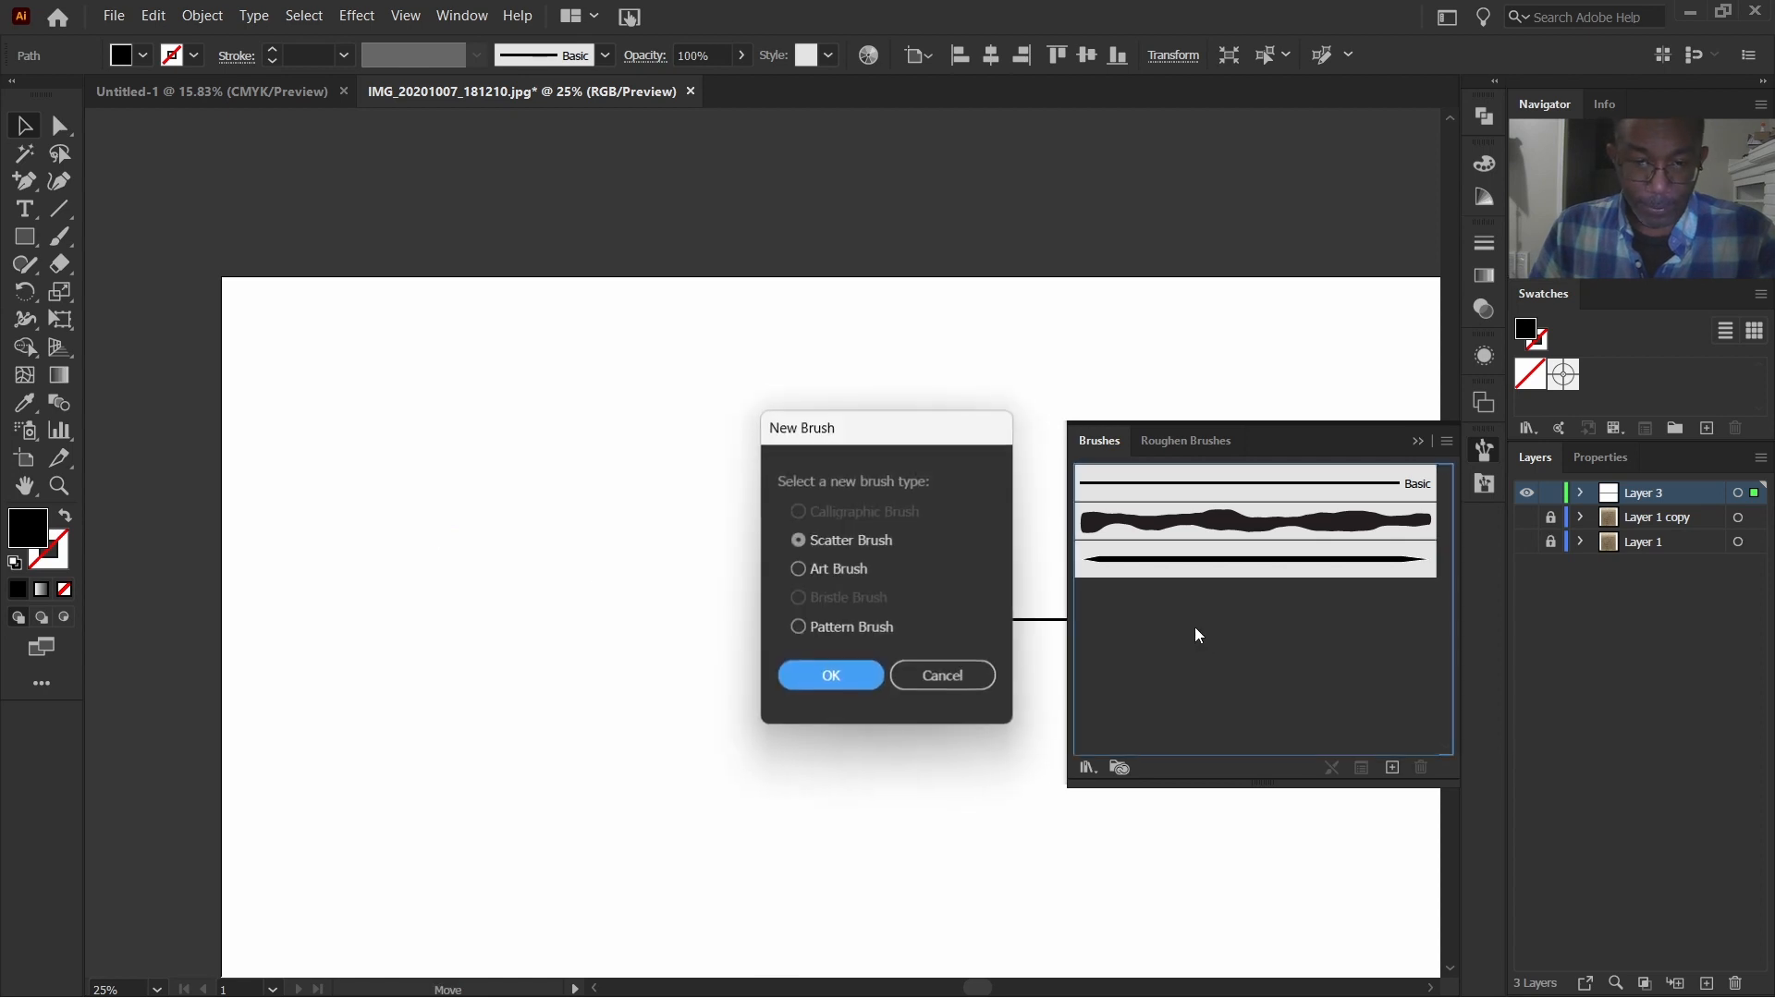
click(797, 569)
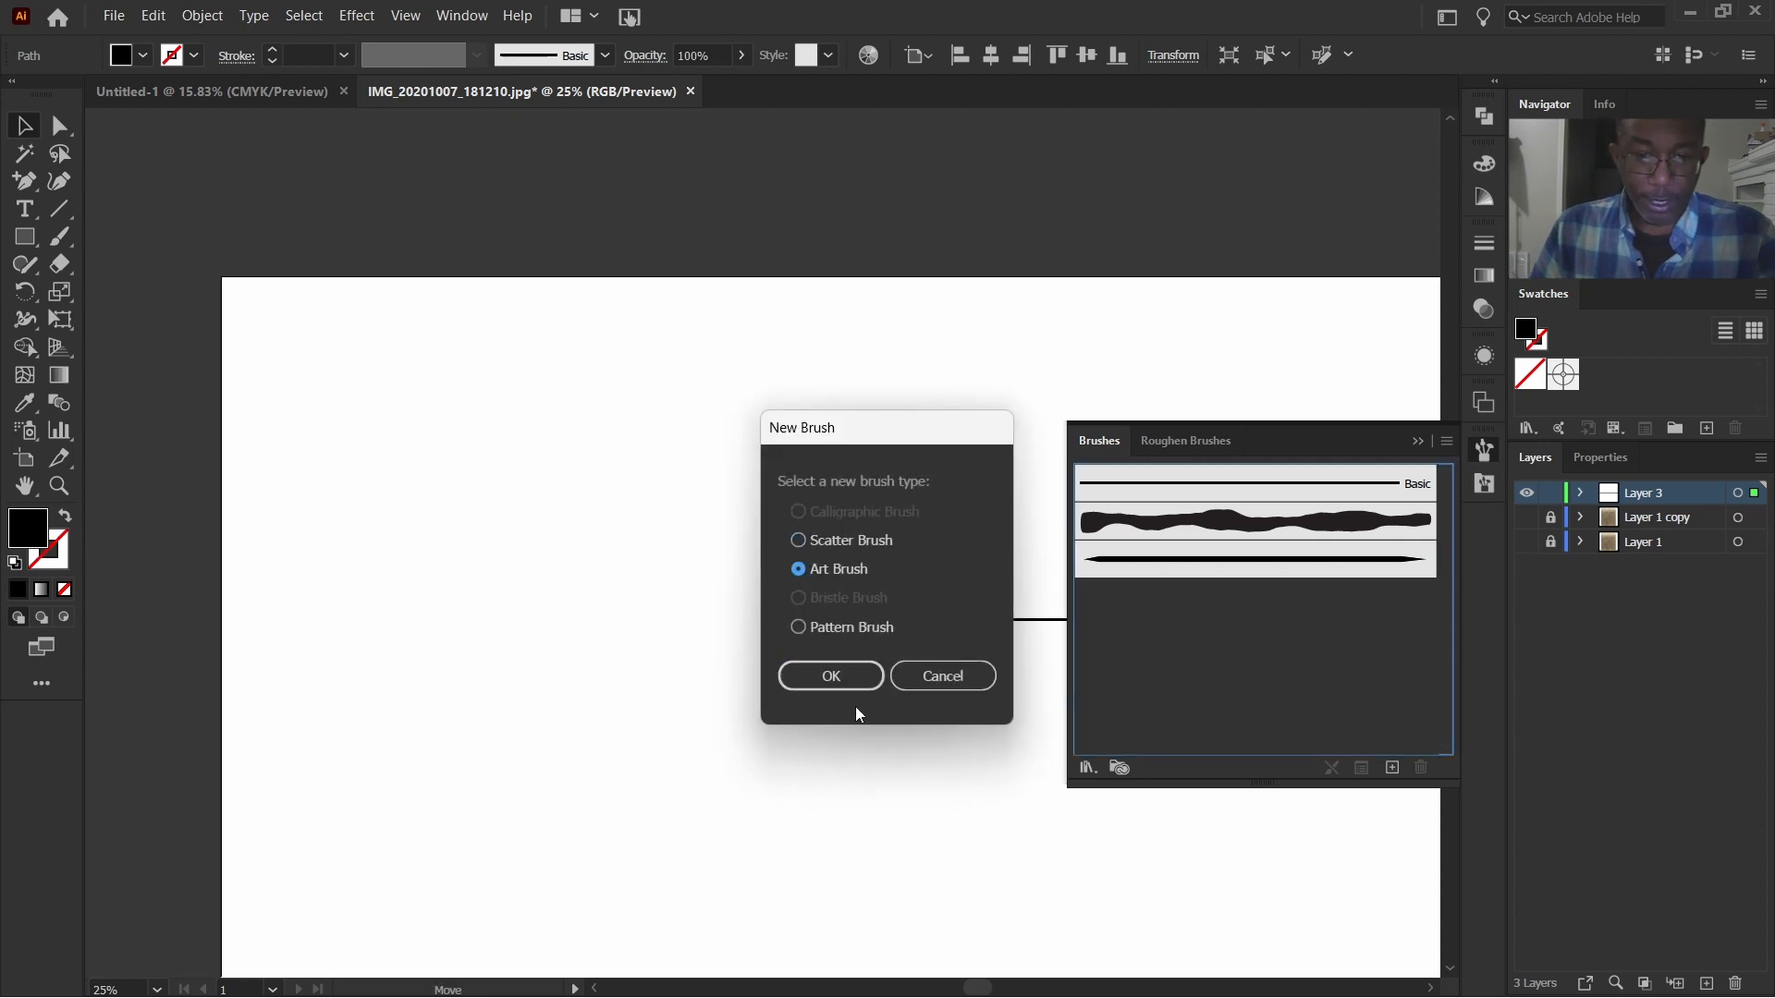
click(832, 678)
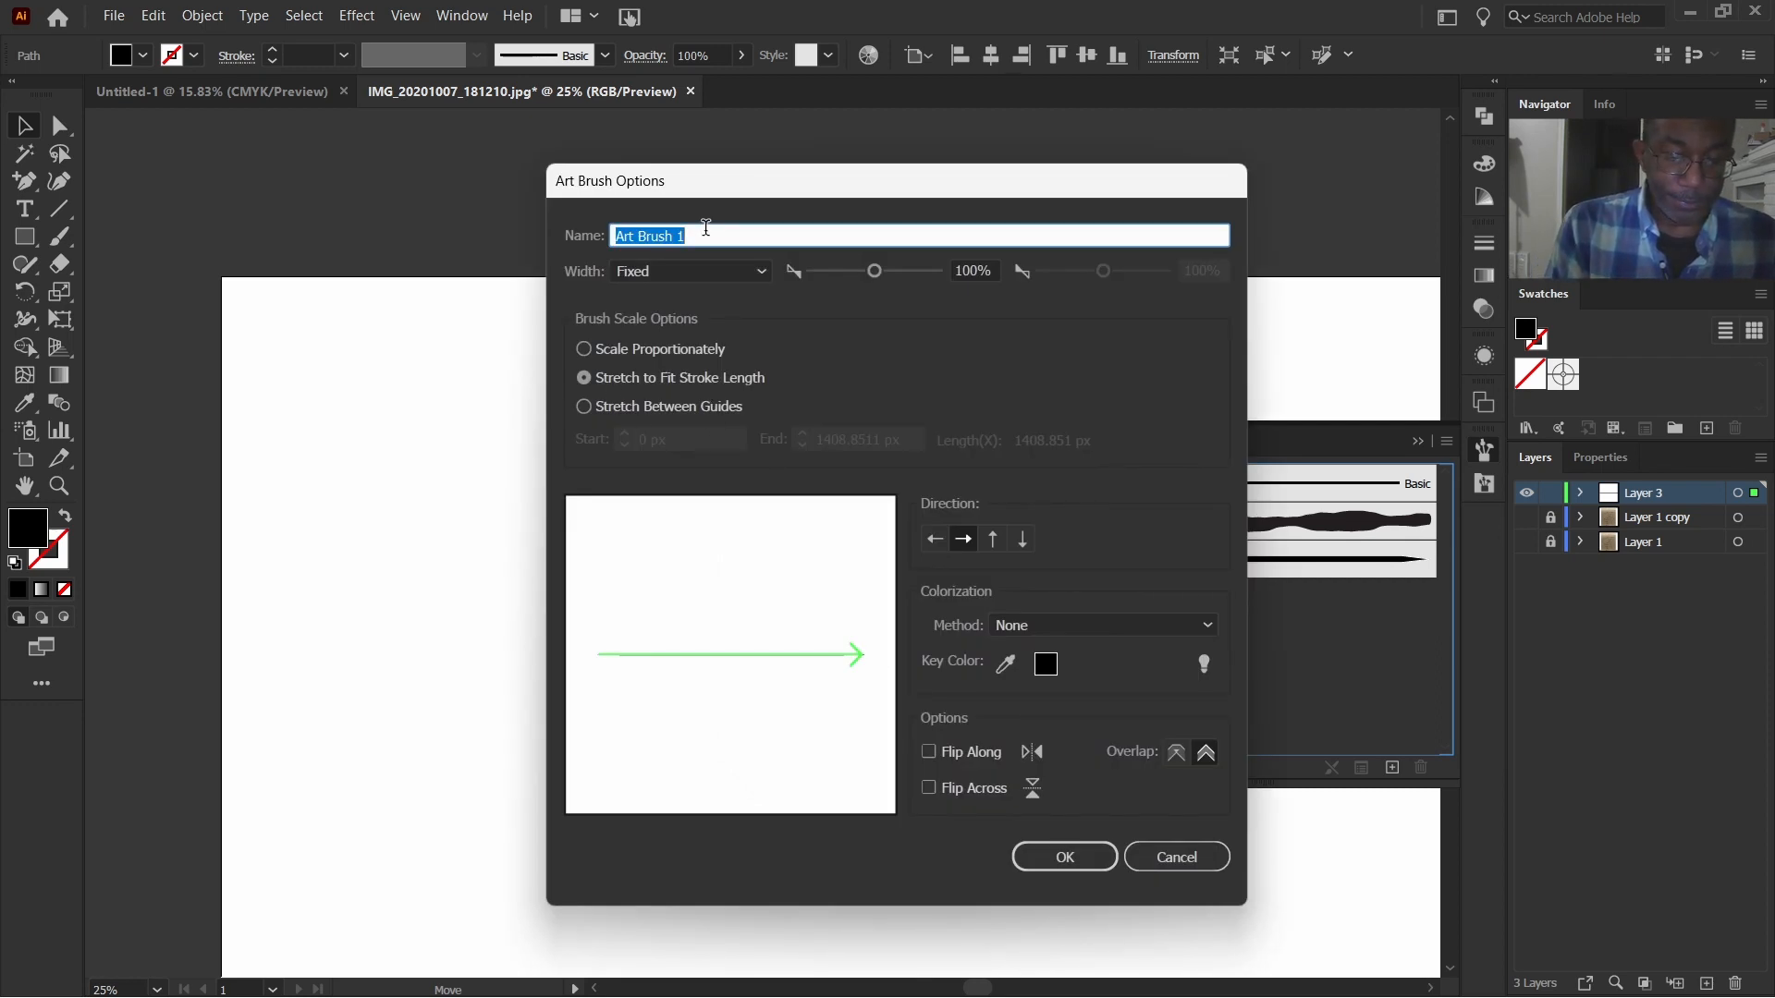
Step: Name the art brush "Sharp Brush", set its colorization method to Hue Shift, and save it
text(S)
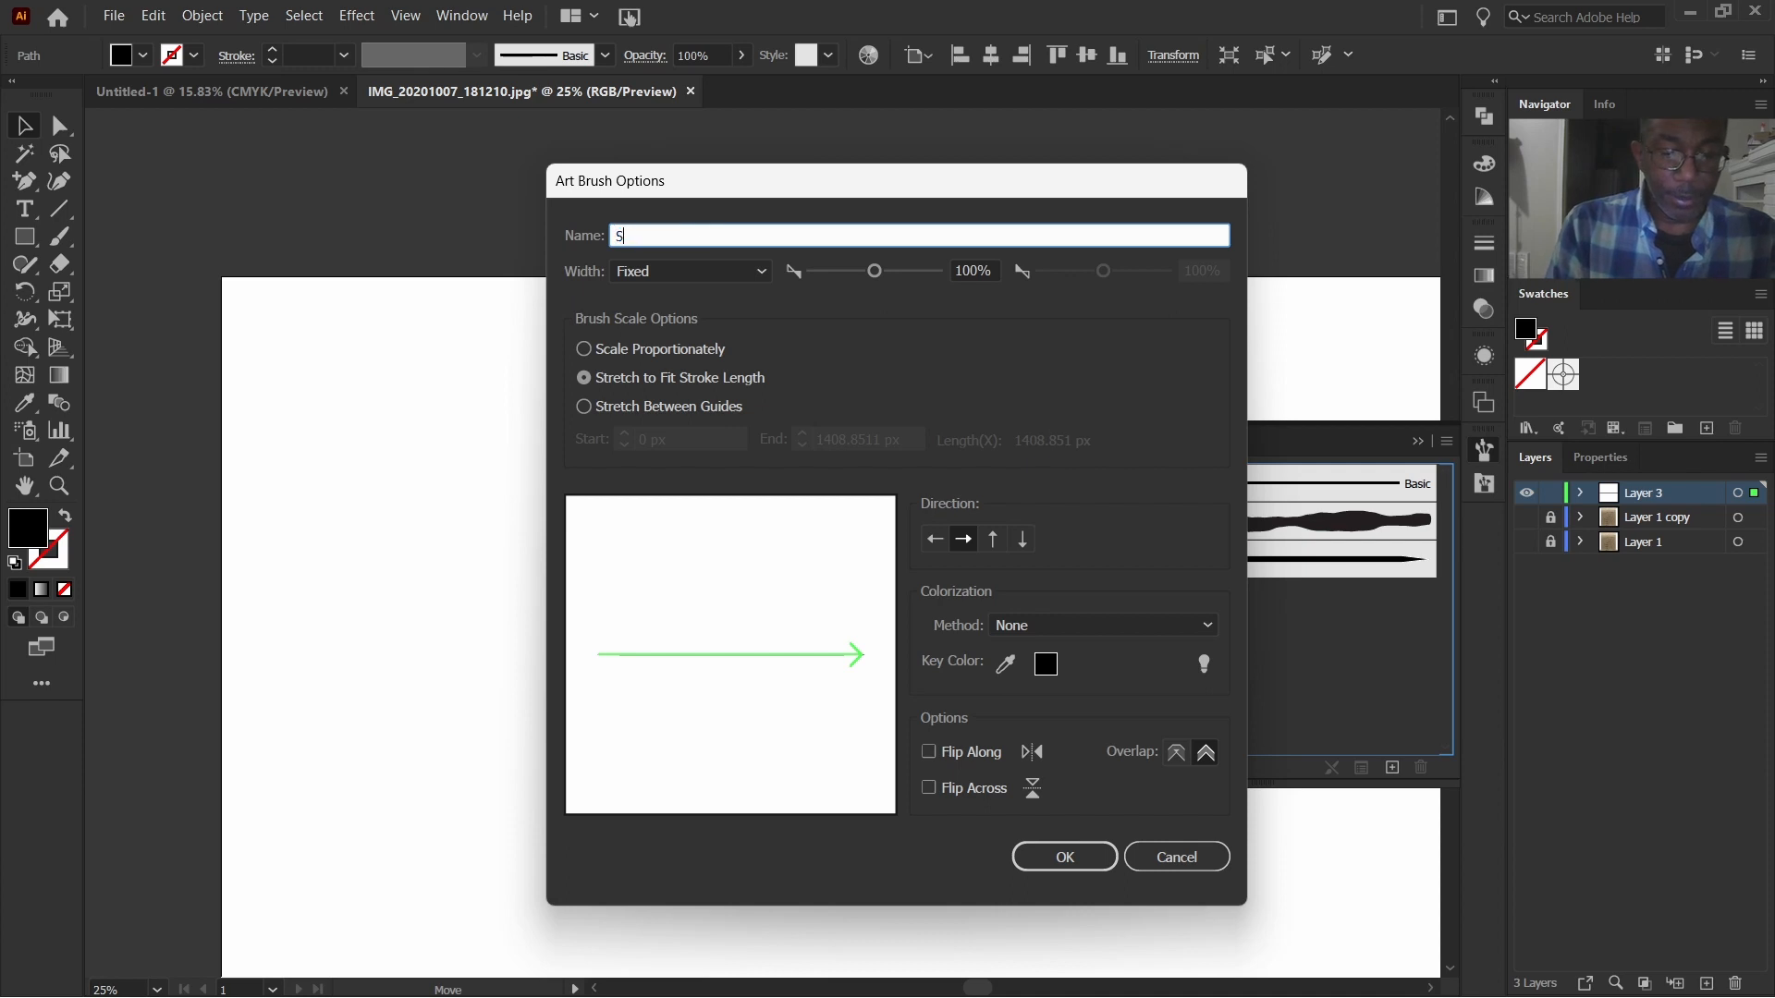
text(harp Brush)
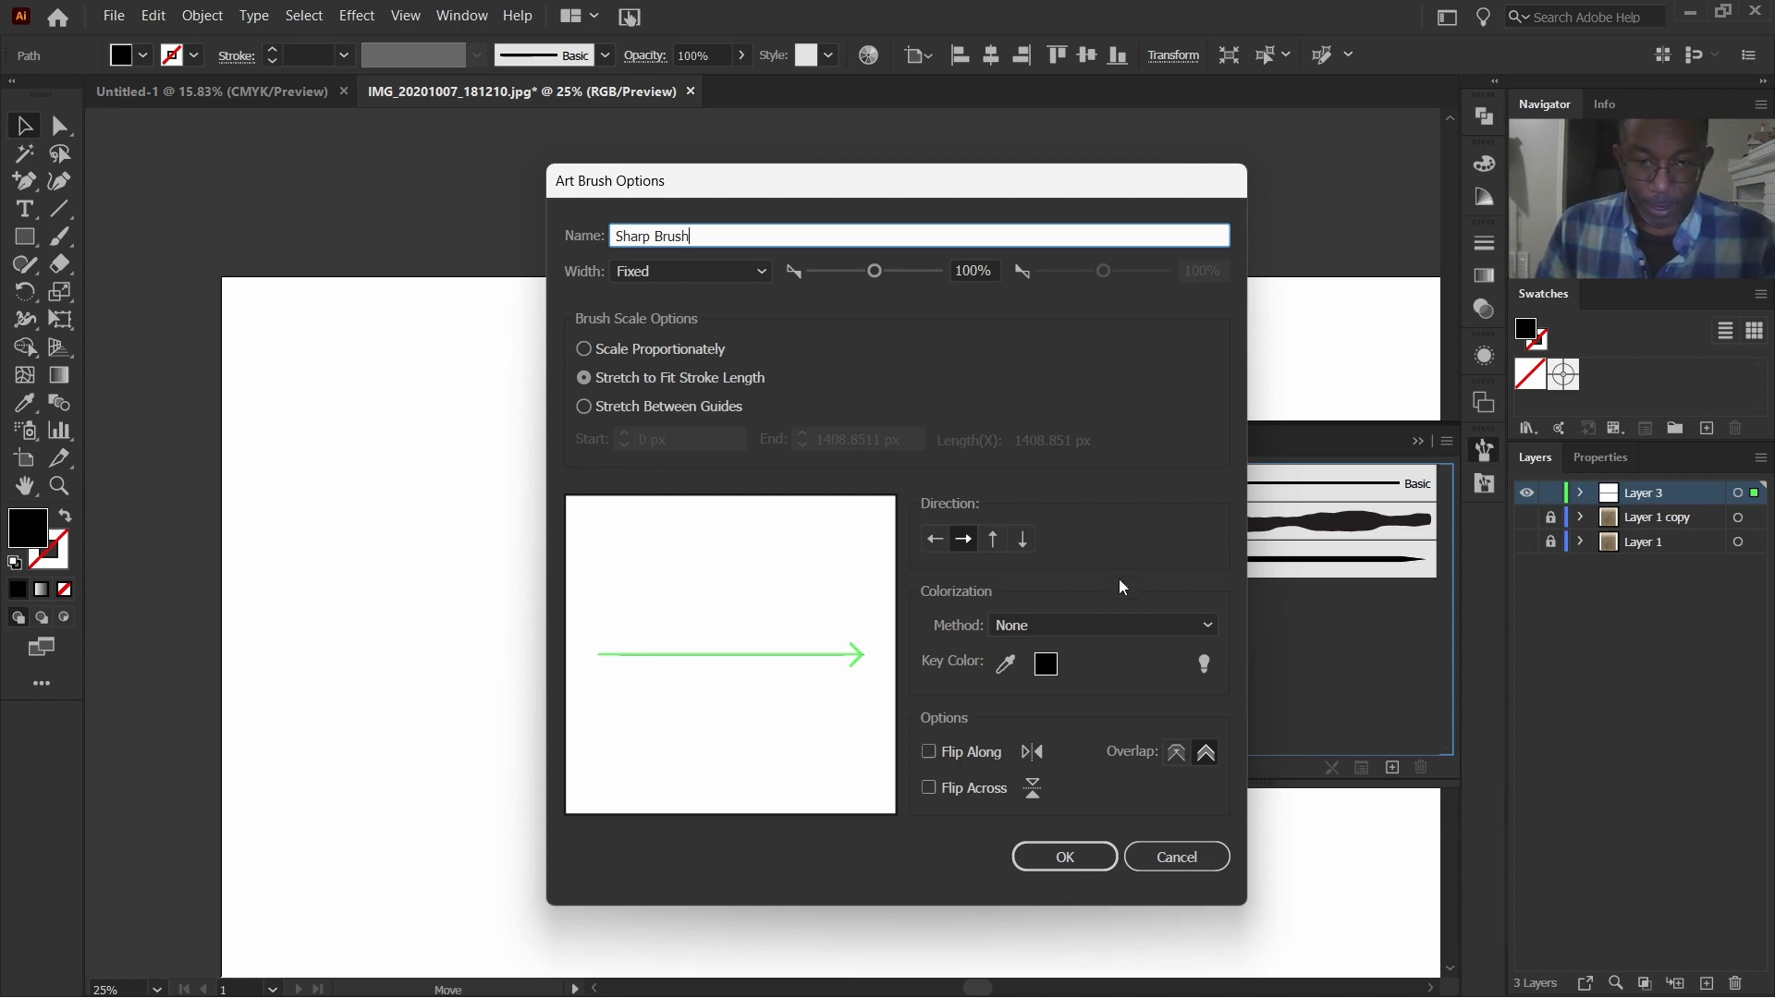
click(1078, 623)
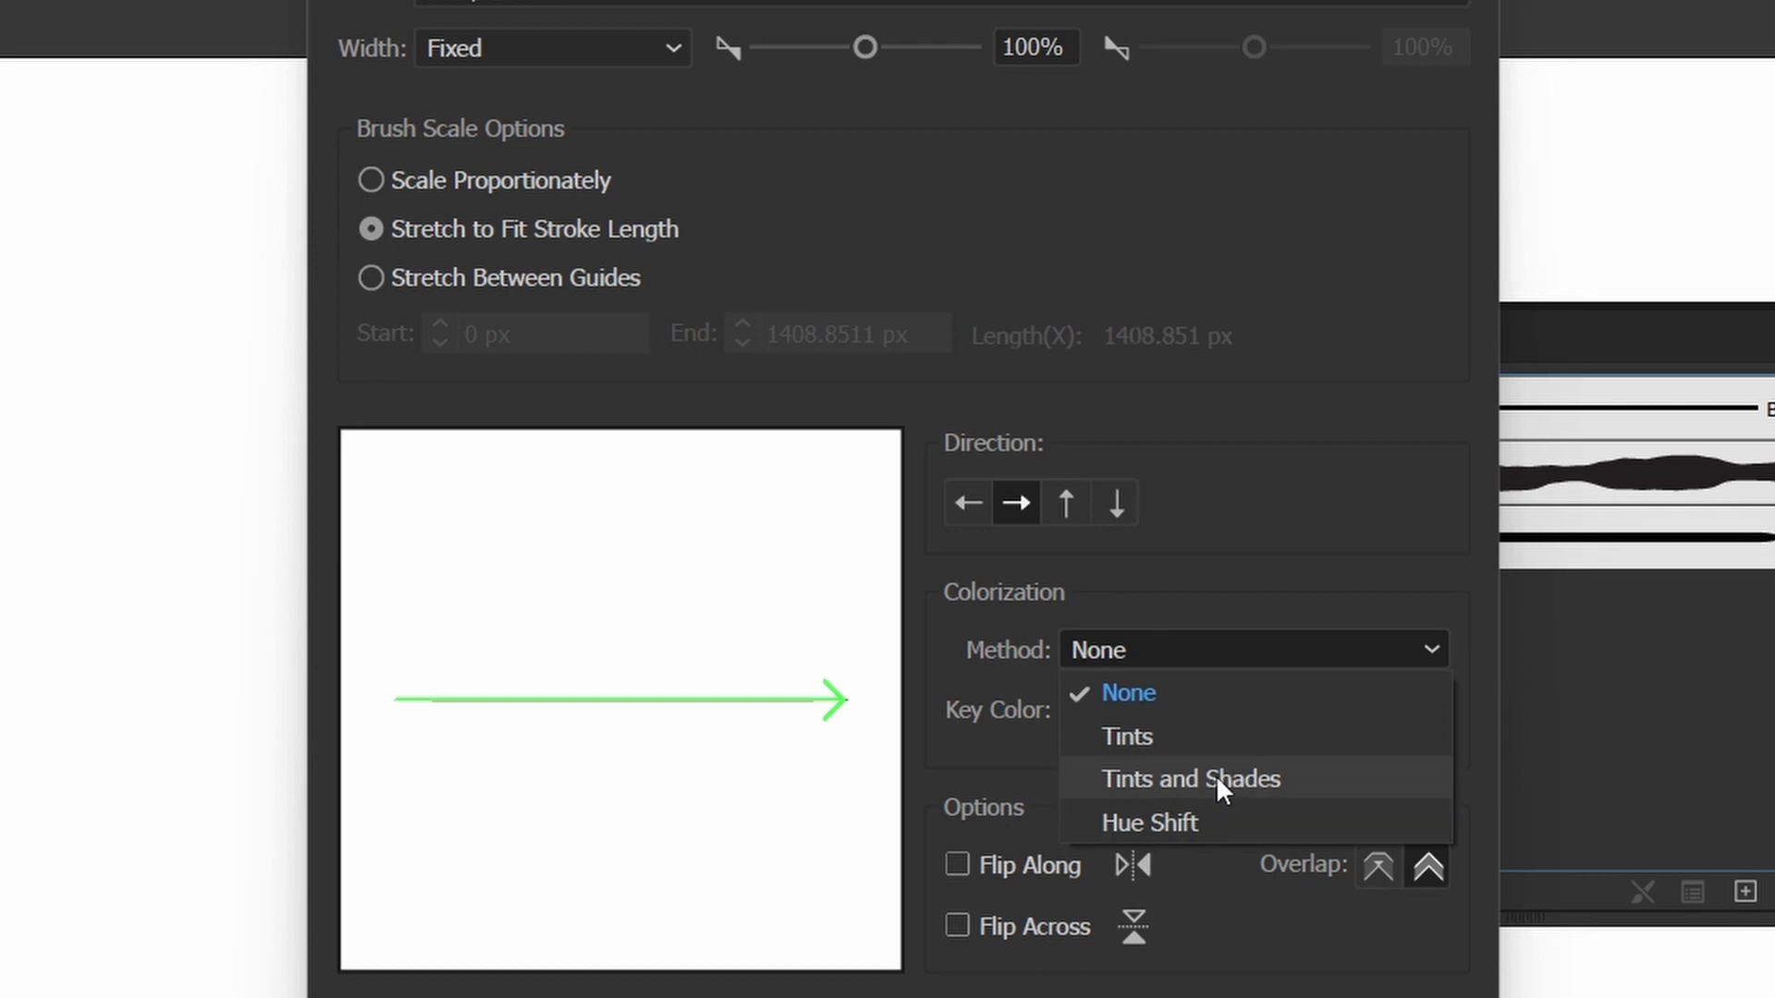
click(1200, 819)
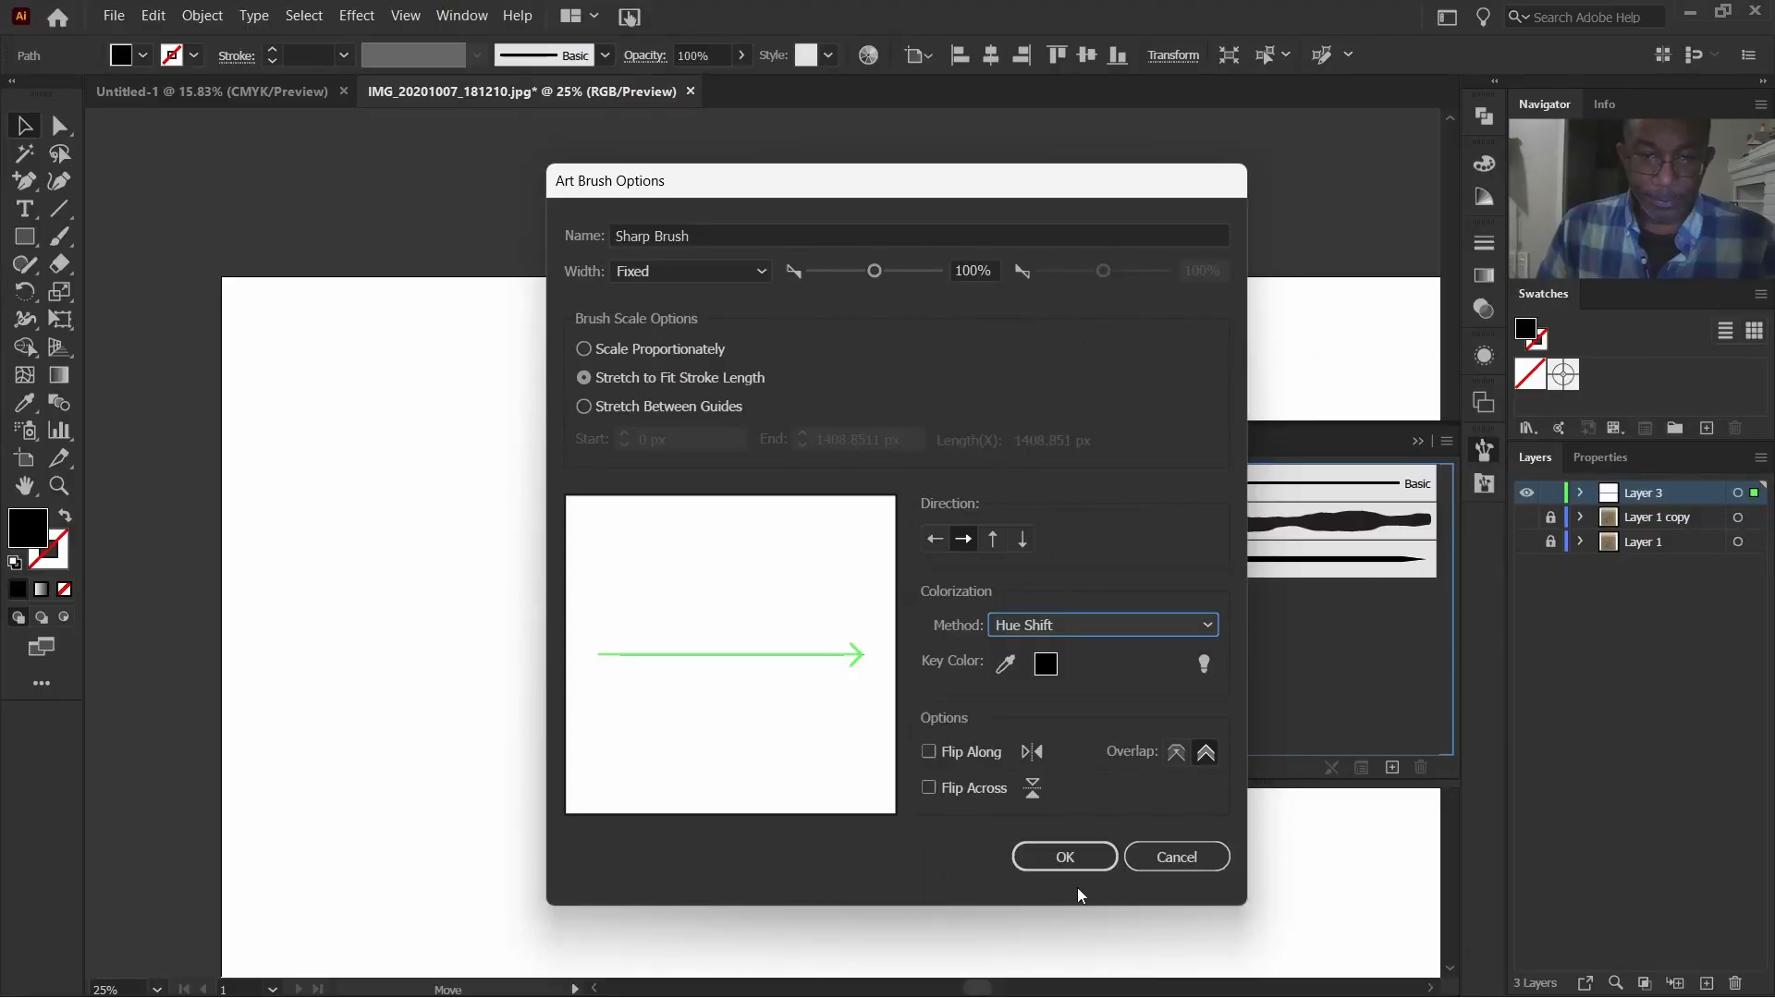
click(1065, 857)
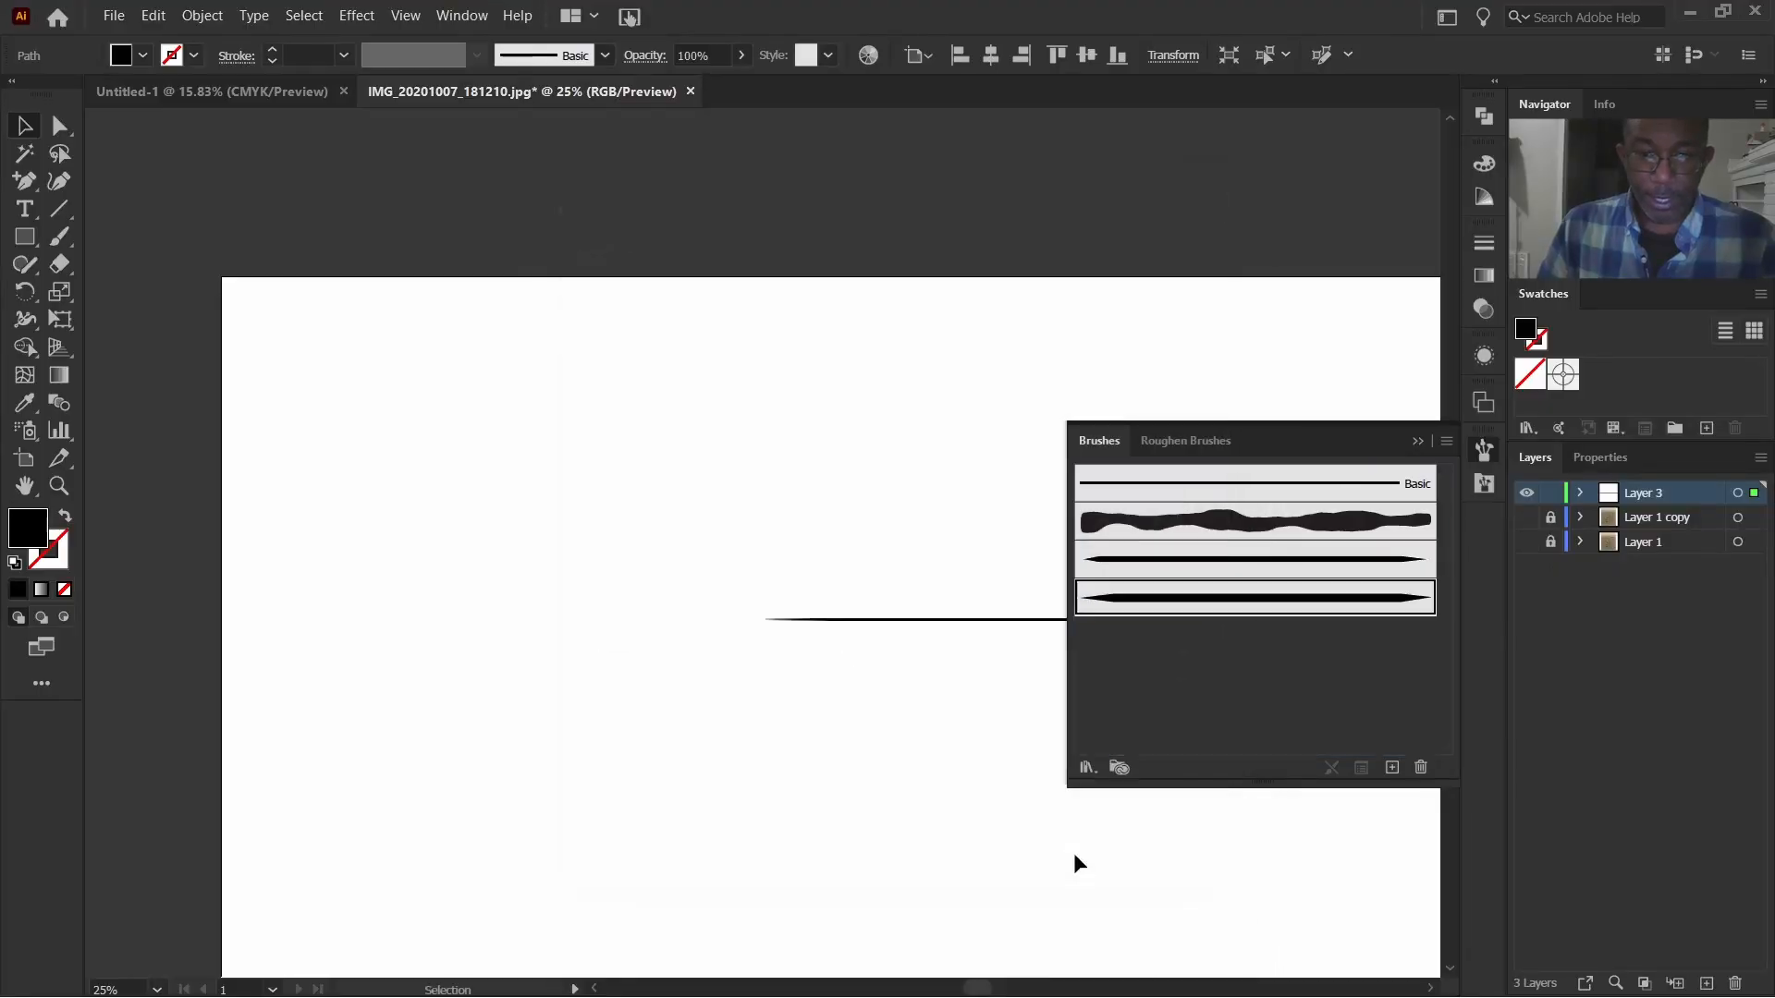
Step: Move the thin pointed shape up near the artboard's upper edge
click(829, 387)
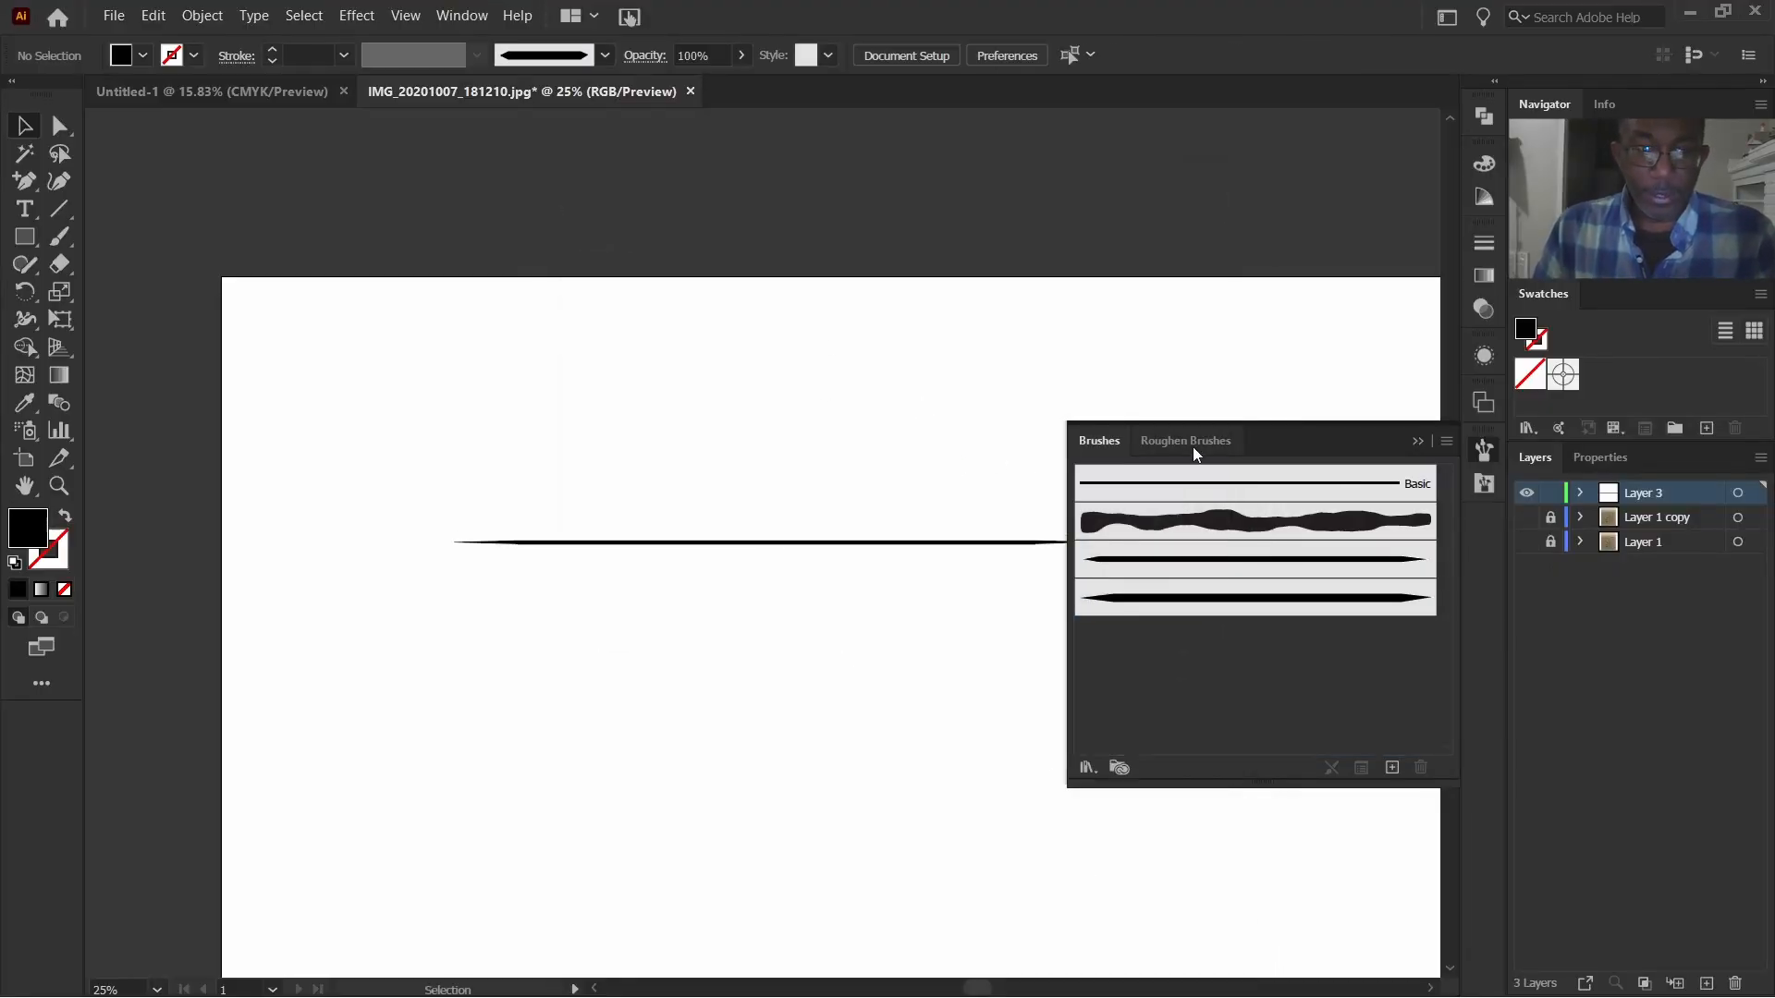
drag(702, 427, 767, 671)
mouse_move(823, 542)
mouse_down()
mouse_move(786, 296)
mouse_move(779, 336)
mouse_up()
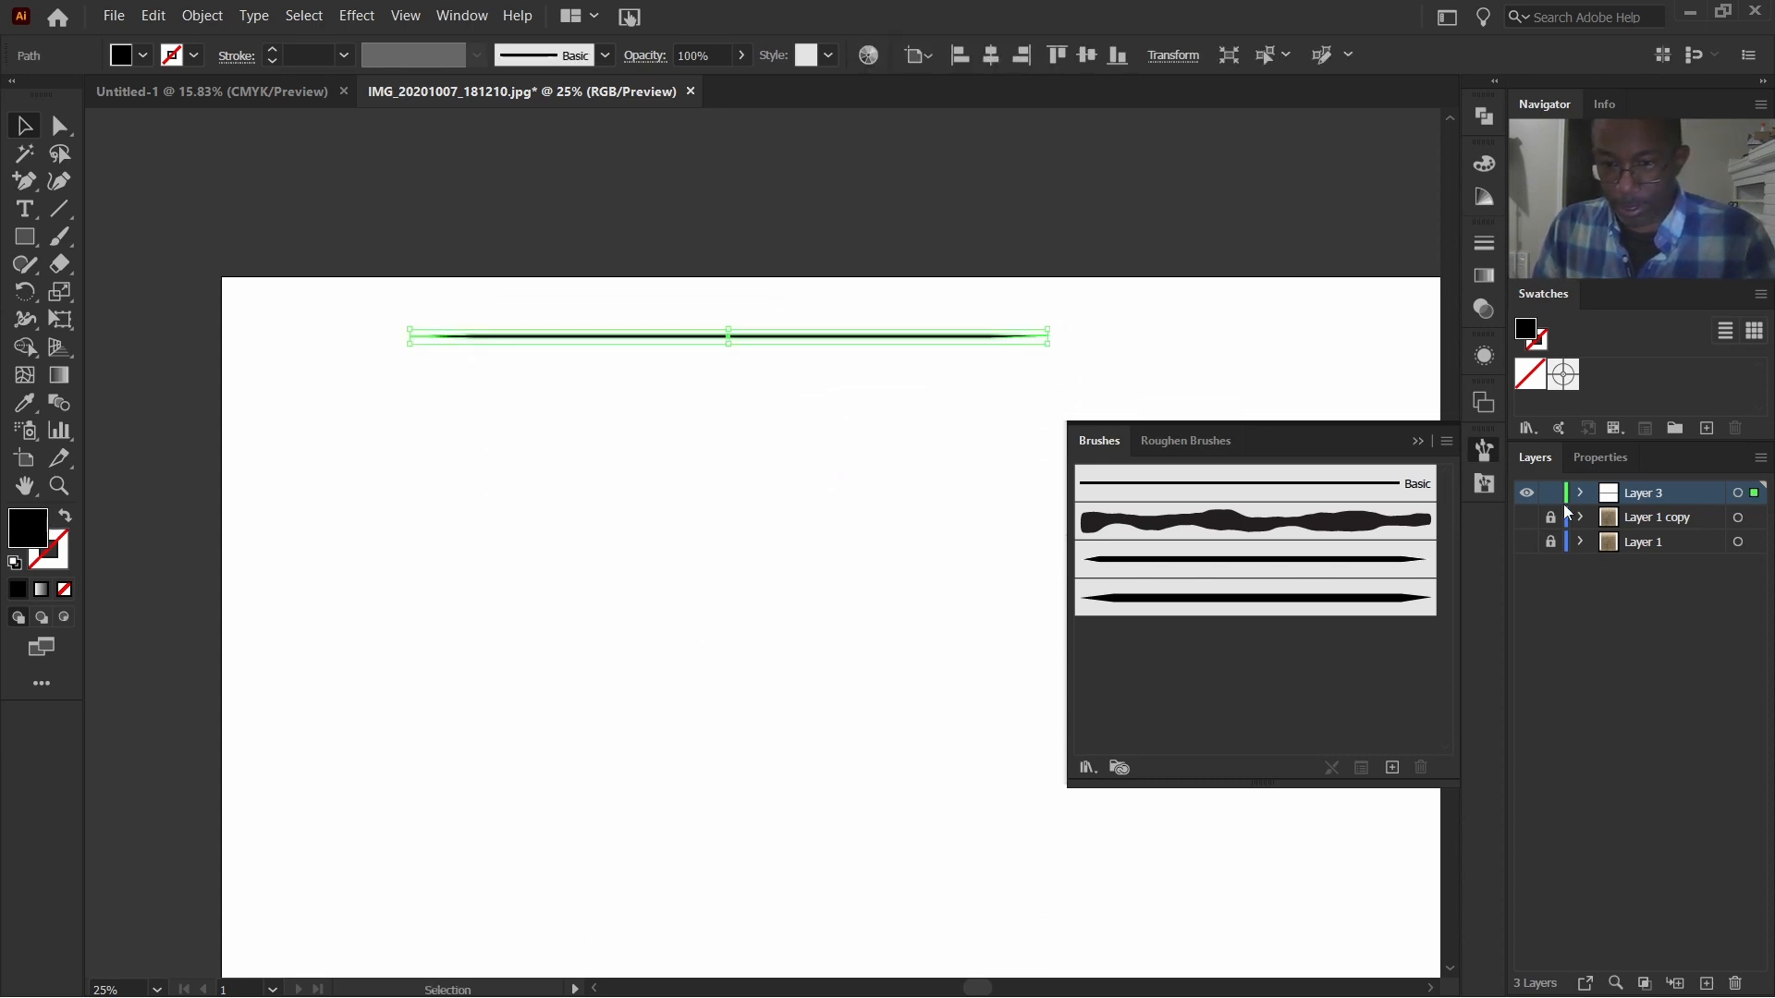
Step: Hide Layer 3 and show Layer 1 copy
click(1526, 493)
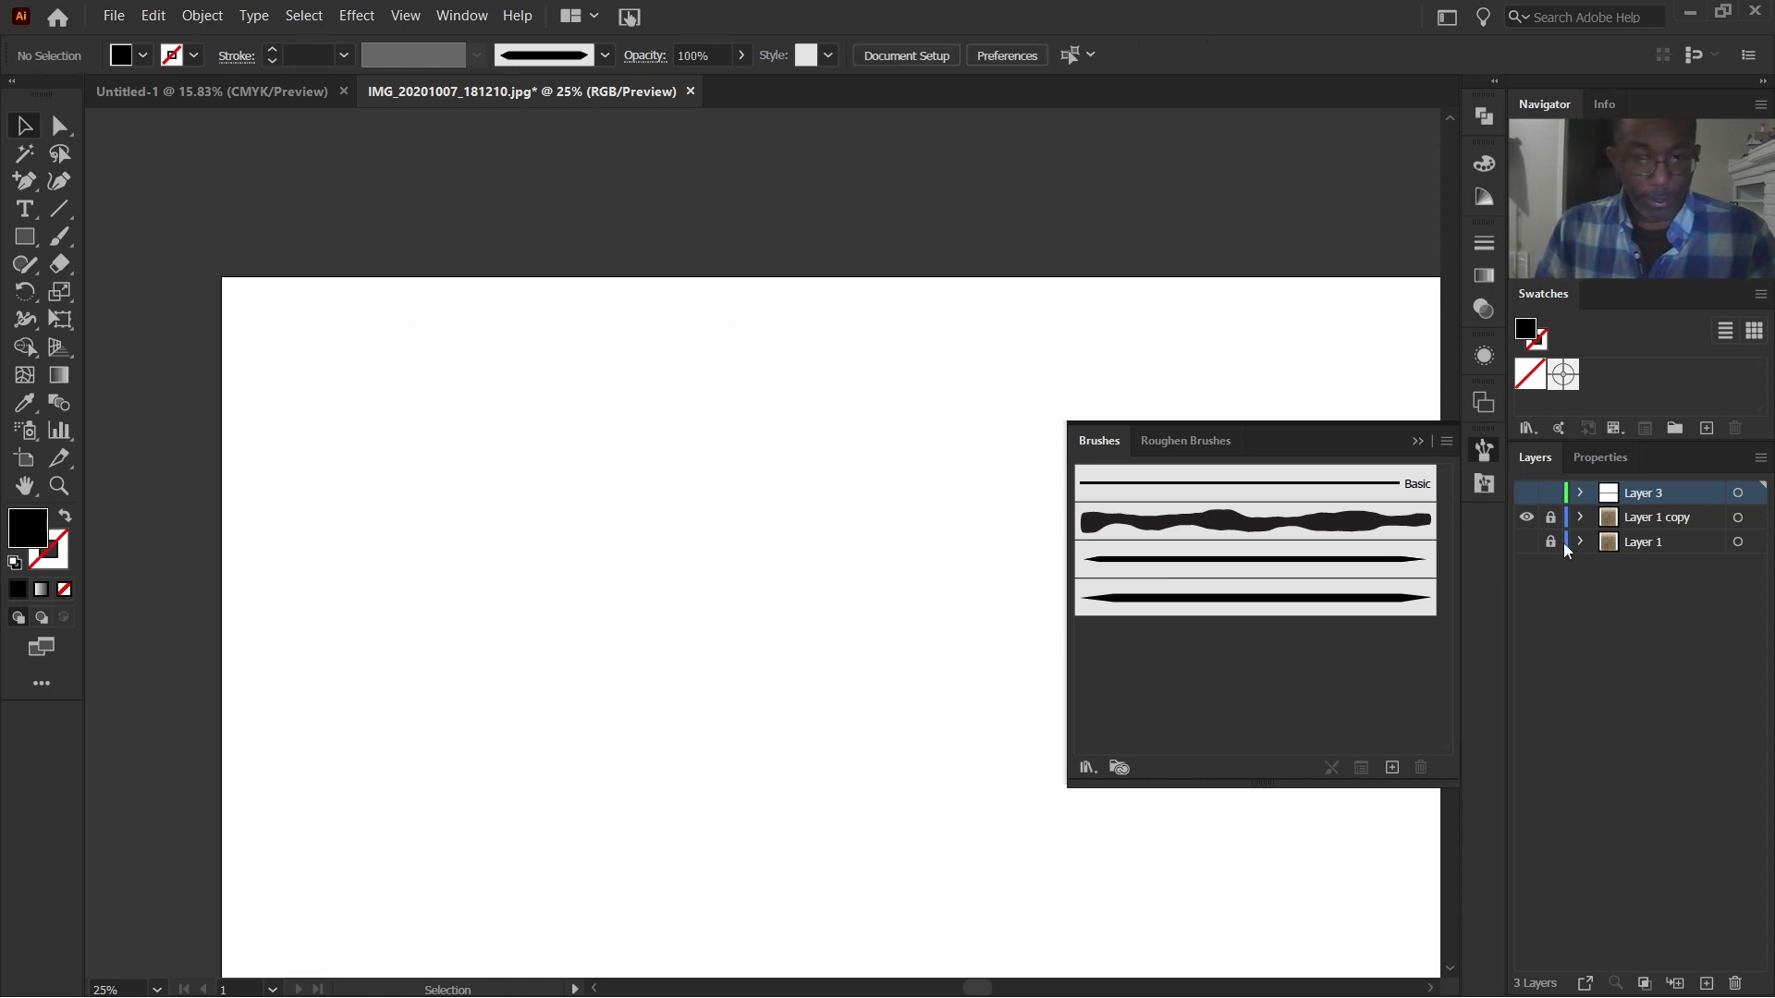
Step: Collapse the brush list, add a new layer above Layer 3 for tracing the sketch, and activate the Pen tool
click(1431, 446)
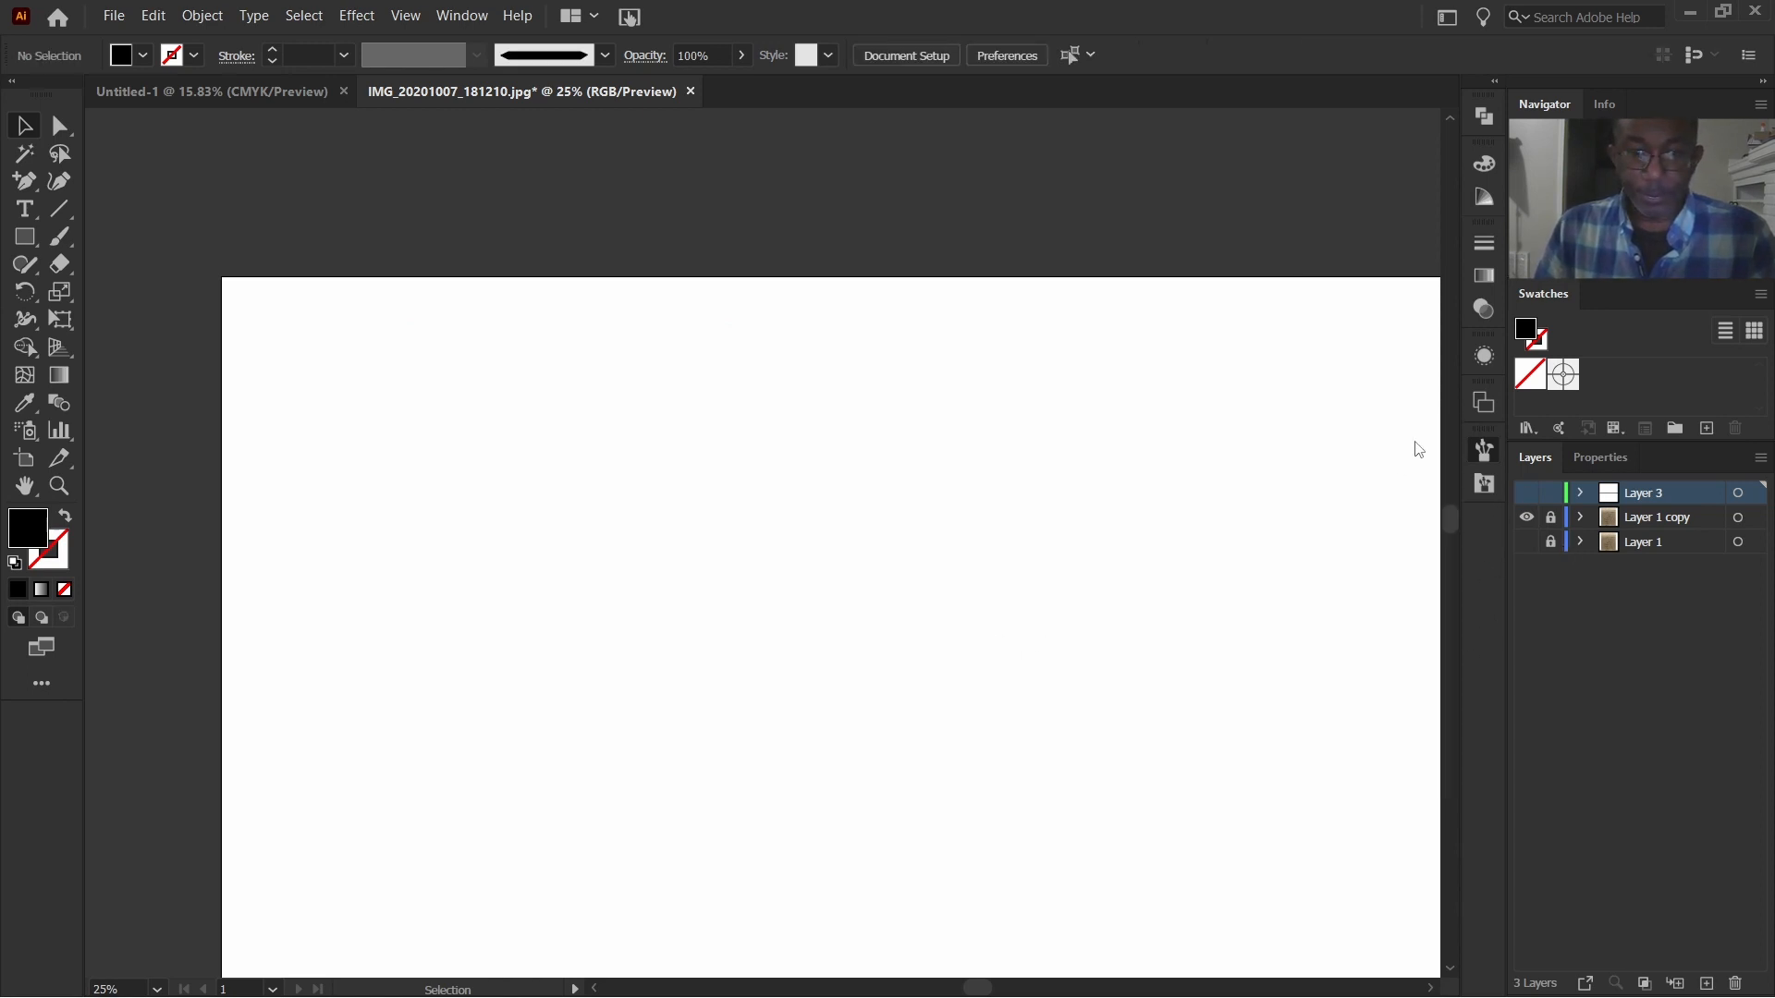
scroll(1023, 594, down, 3)
scroll(1046, 582, down, 1)
scroll(1191, 610, down, 1)
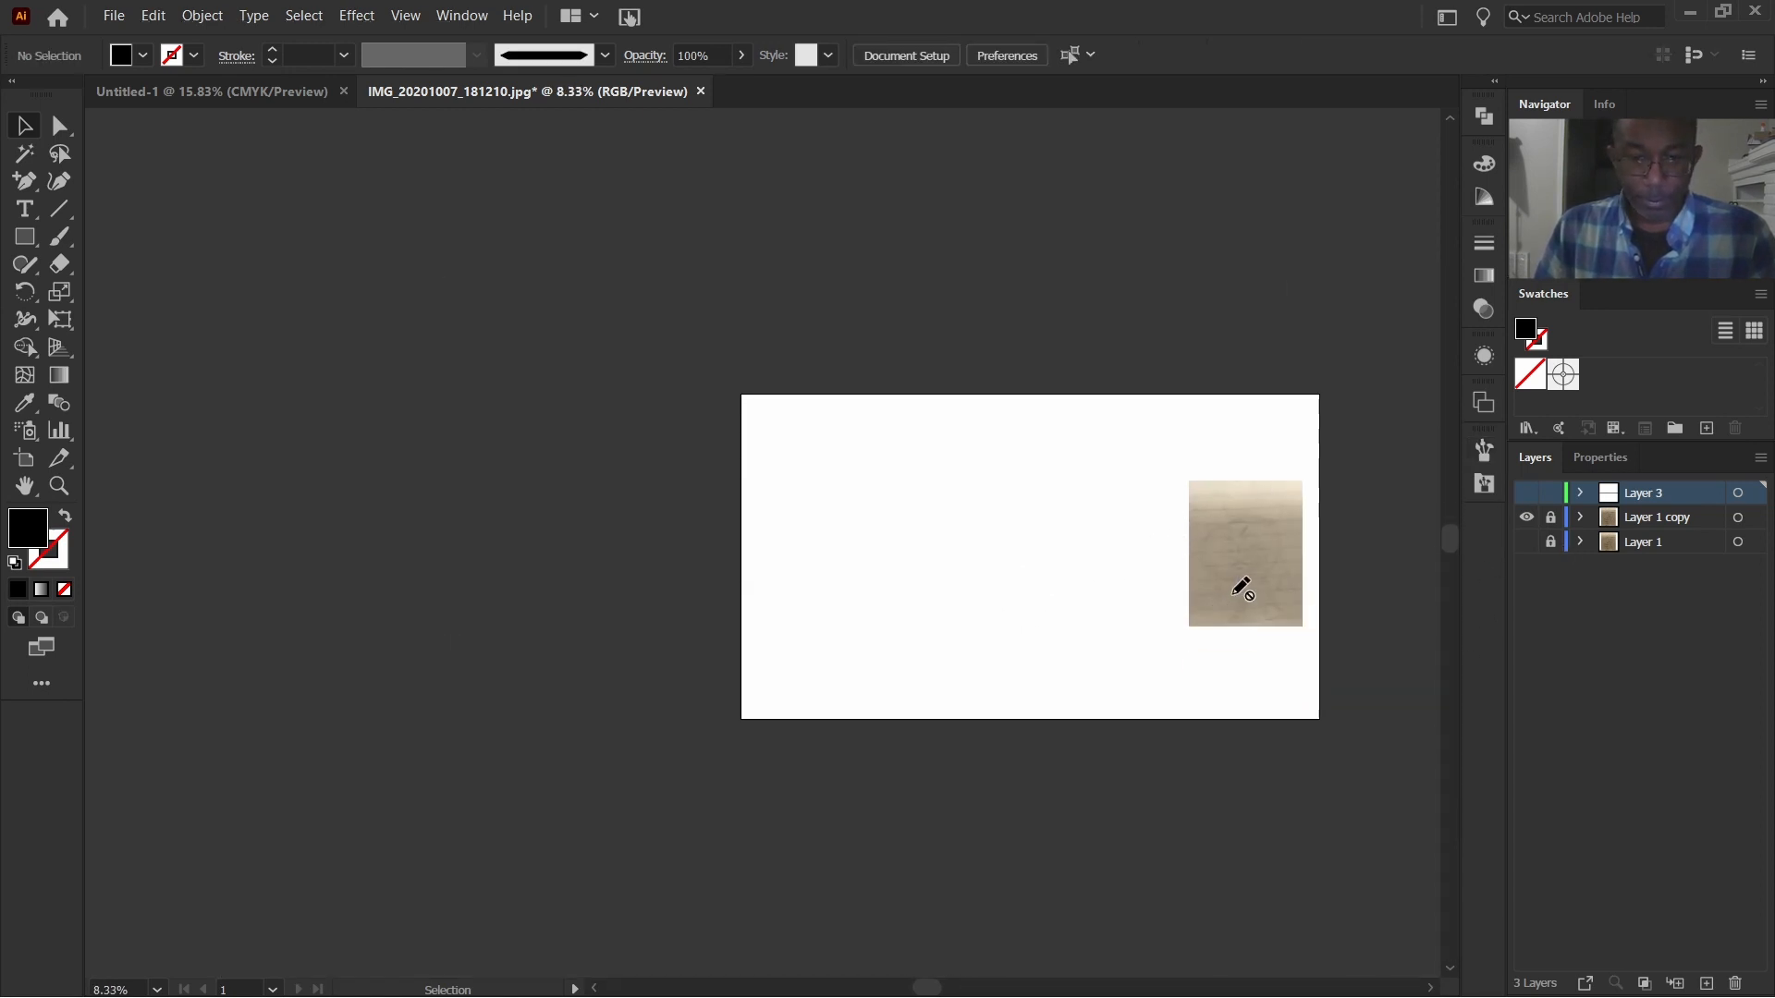
scroll(1202, 582, right, 1)
scroll(1170, 537, up, 5)
scroll(1137, 567, right, 3)
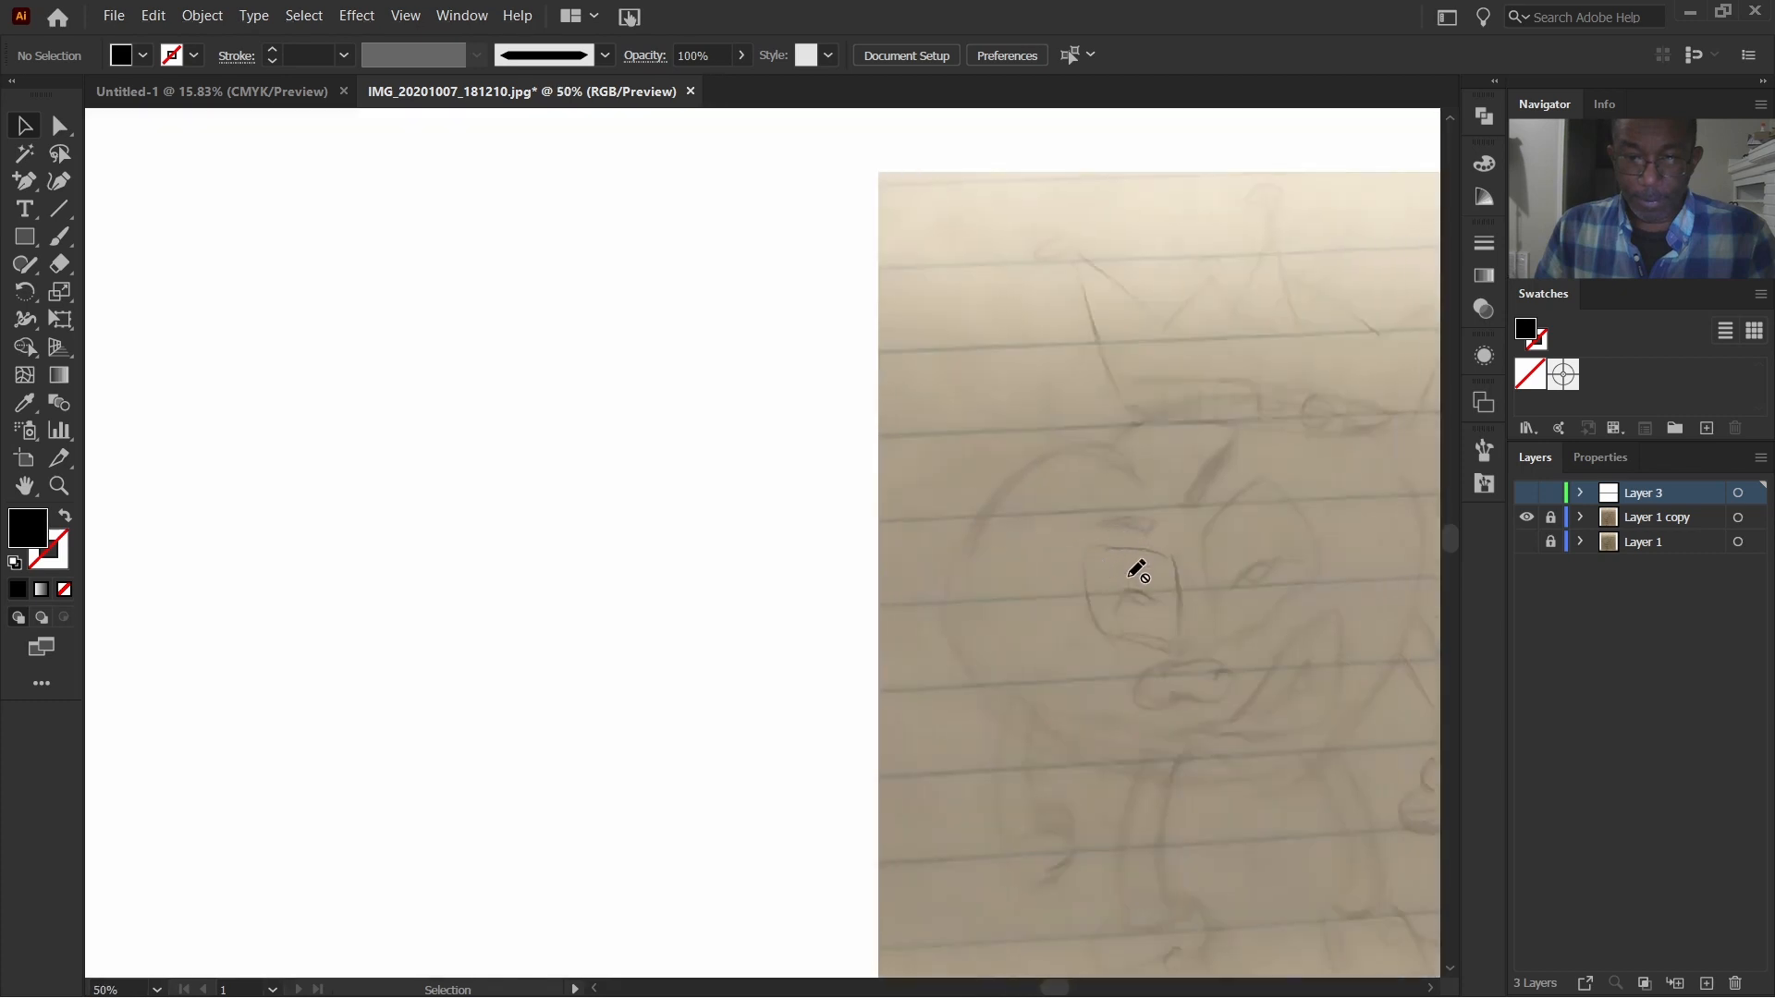
click(1707, 983)
scroll(1142, 592, down, 2)
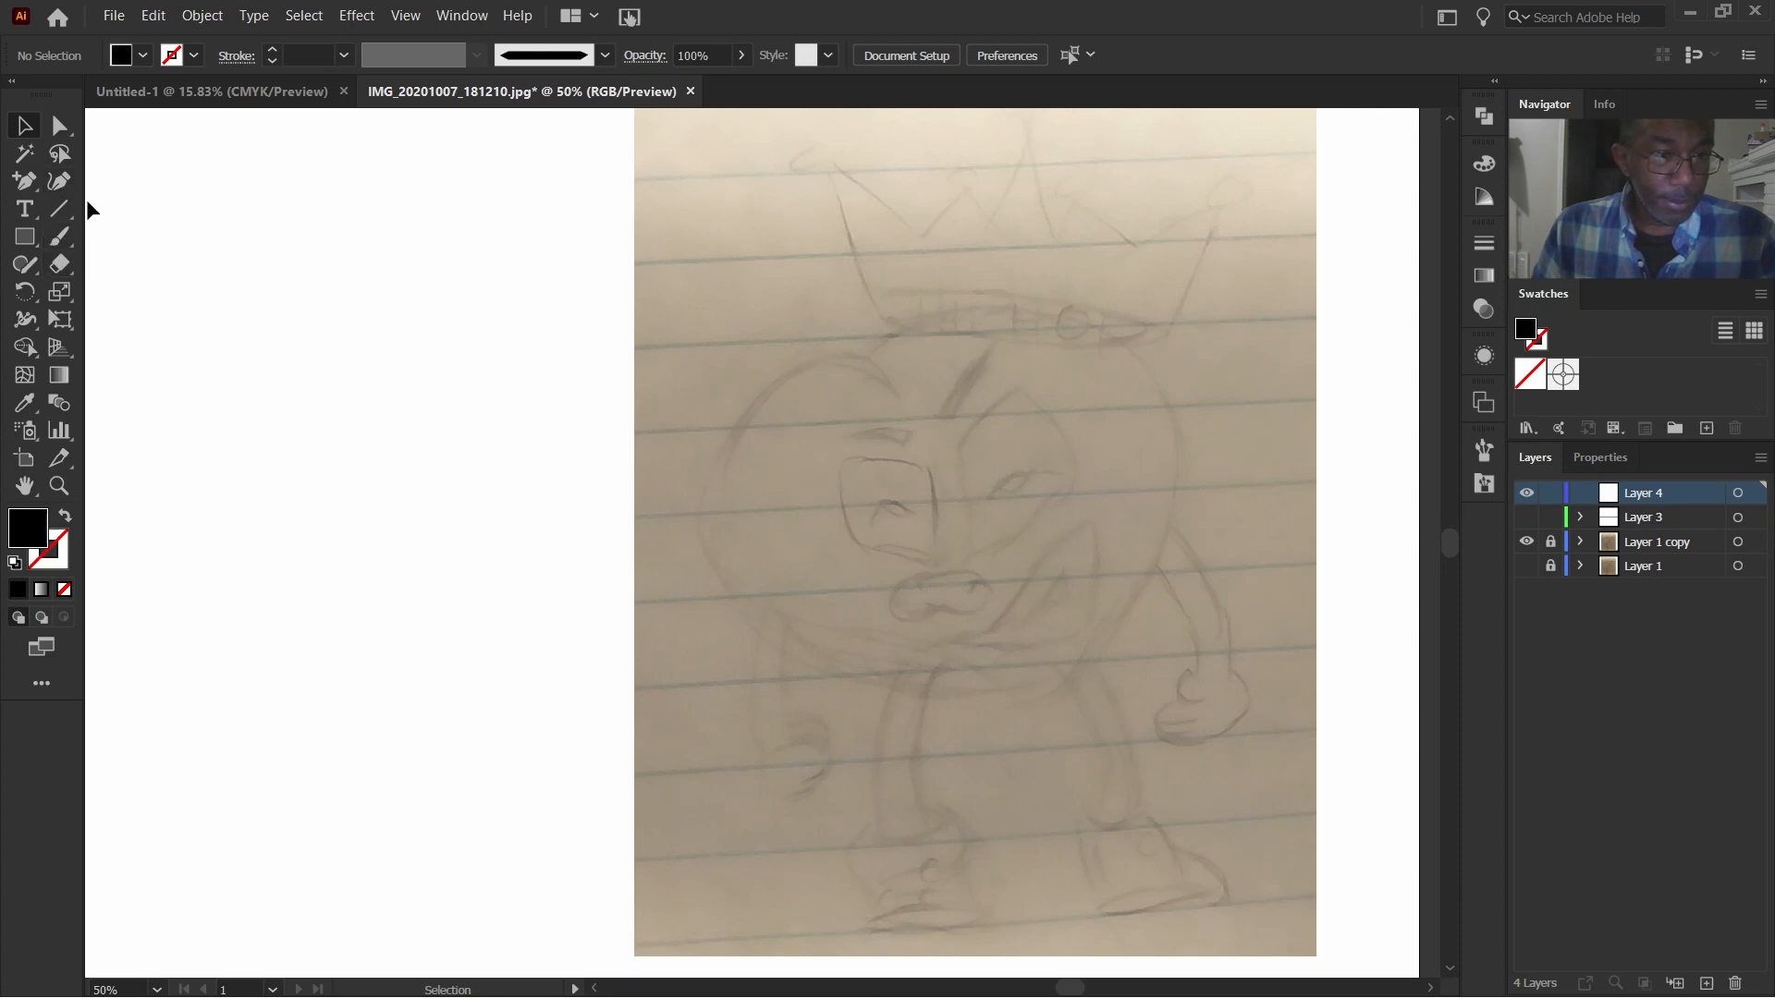
drag(26, 193, 116, 177)
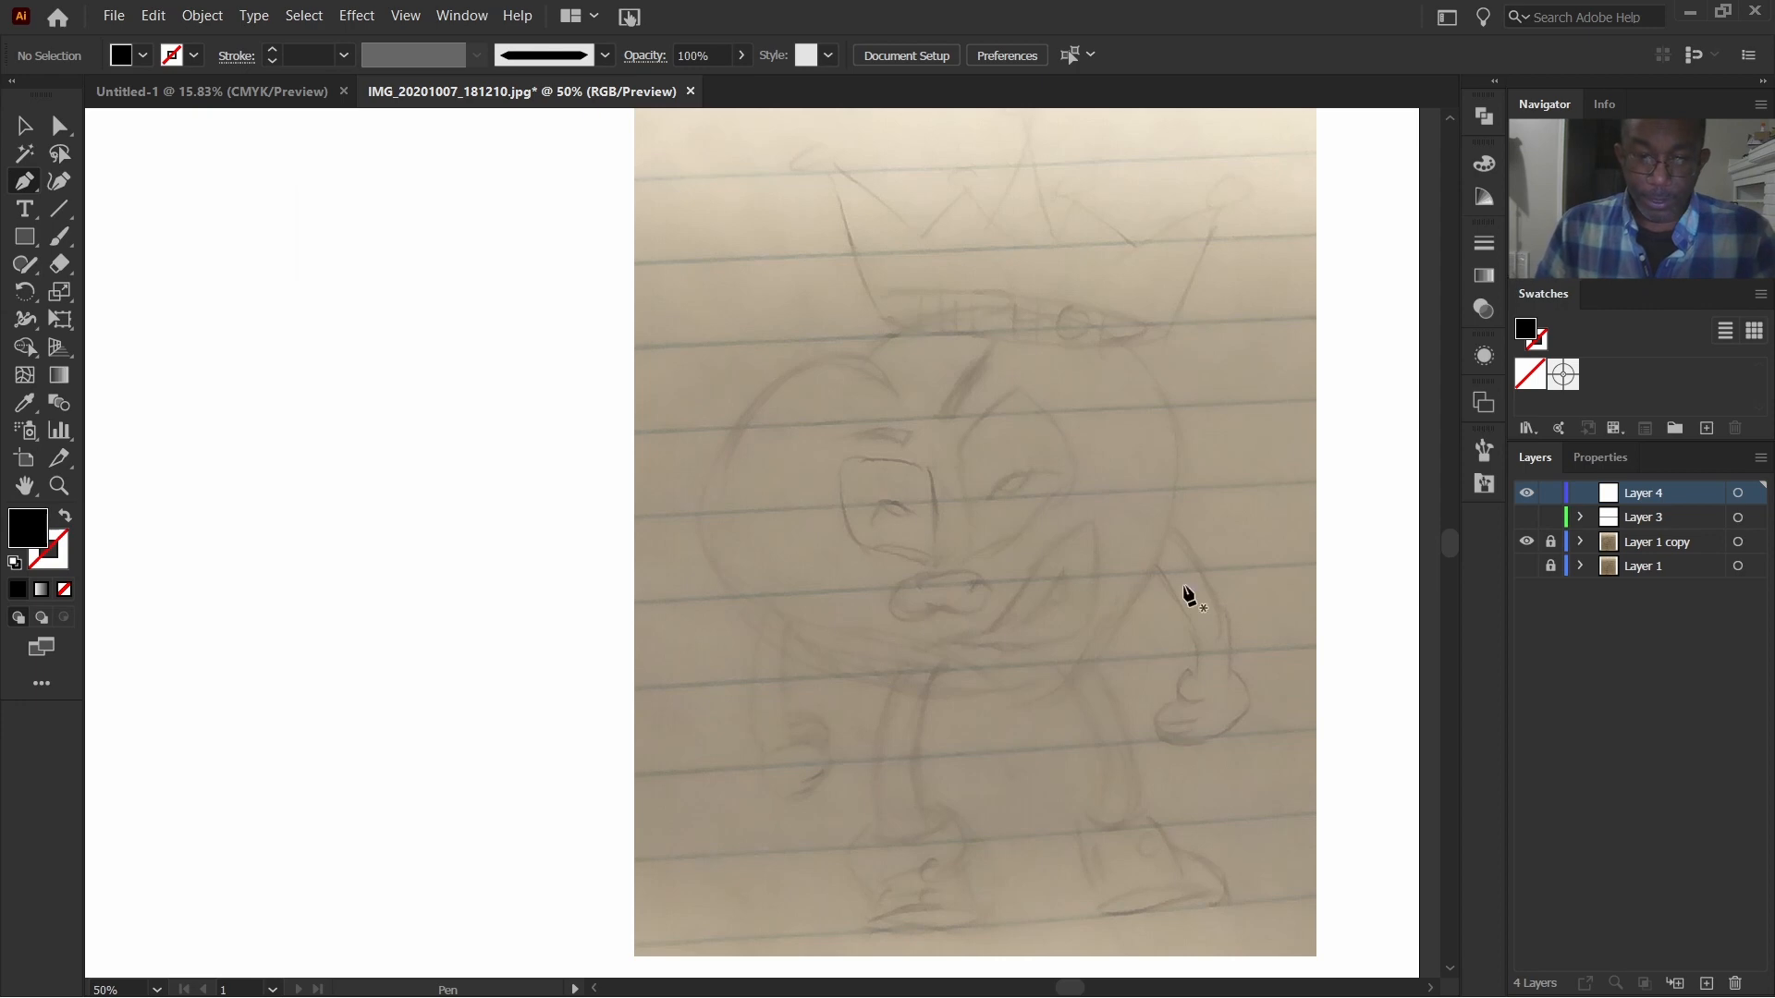
Step: Examine the photographed character sketch from the crown down to the feet before tracing it
scroll(1010, 634, down, 2)
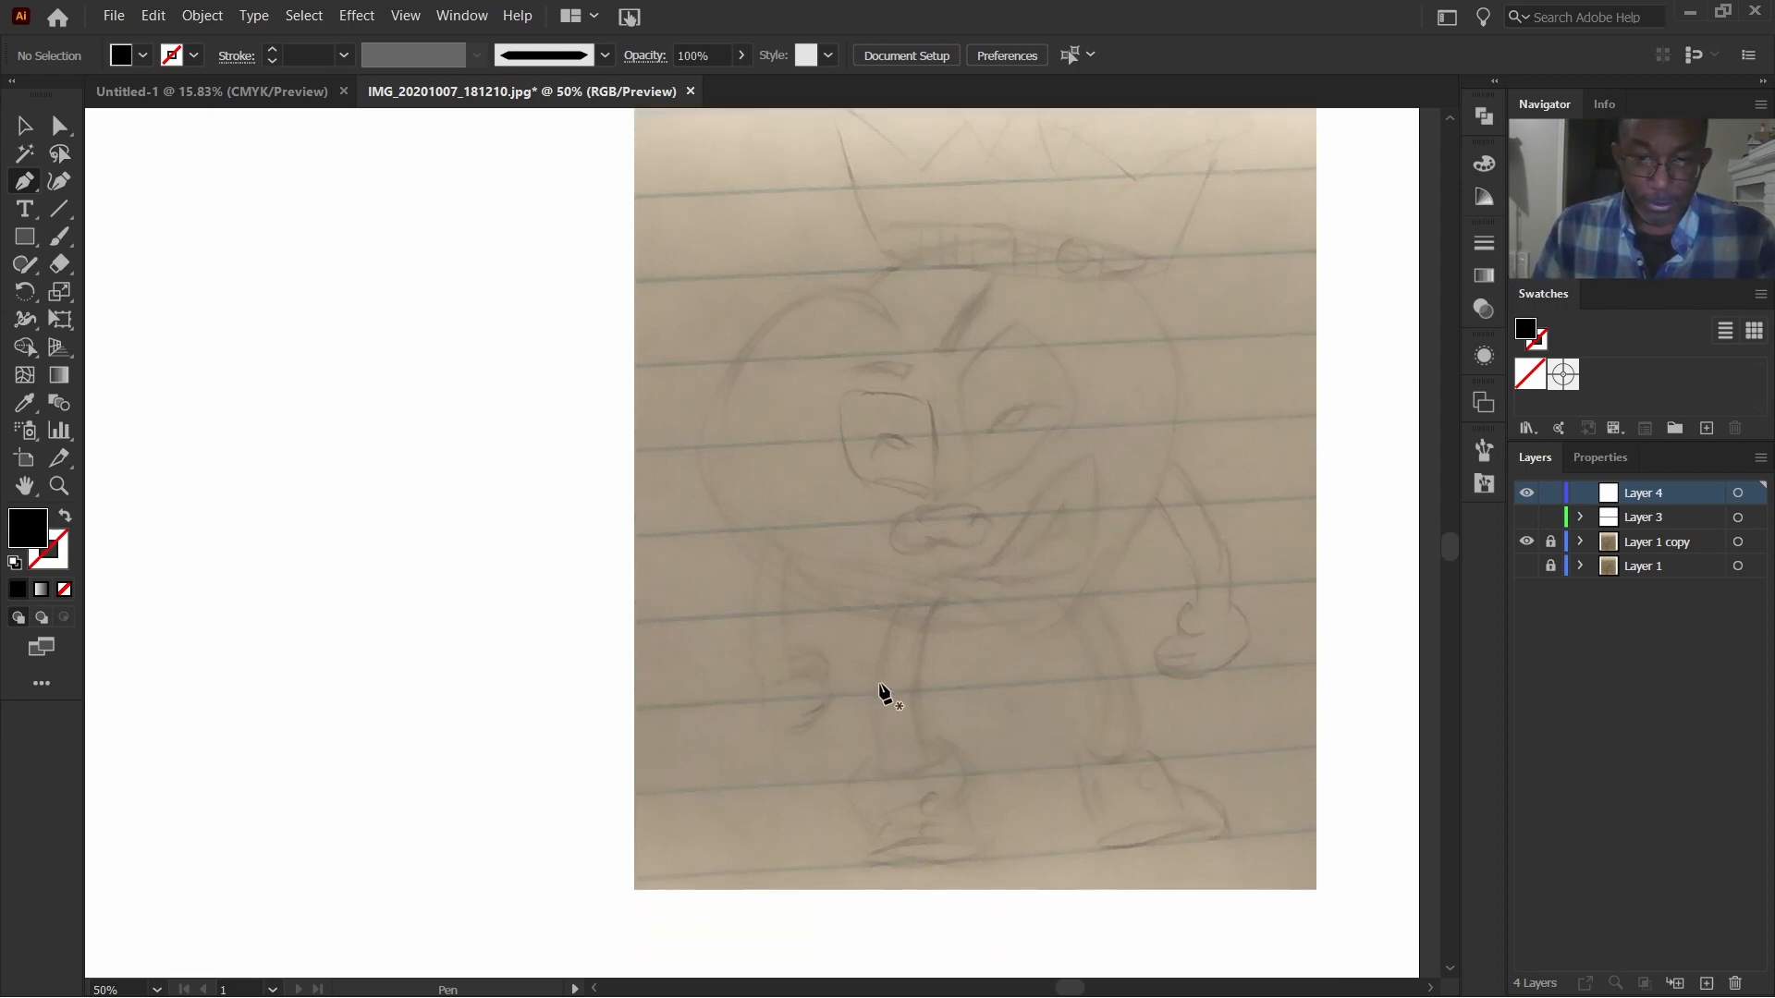
scroll(924, 686, up, 2)
scroll(924, 686, up, 1)
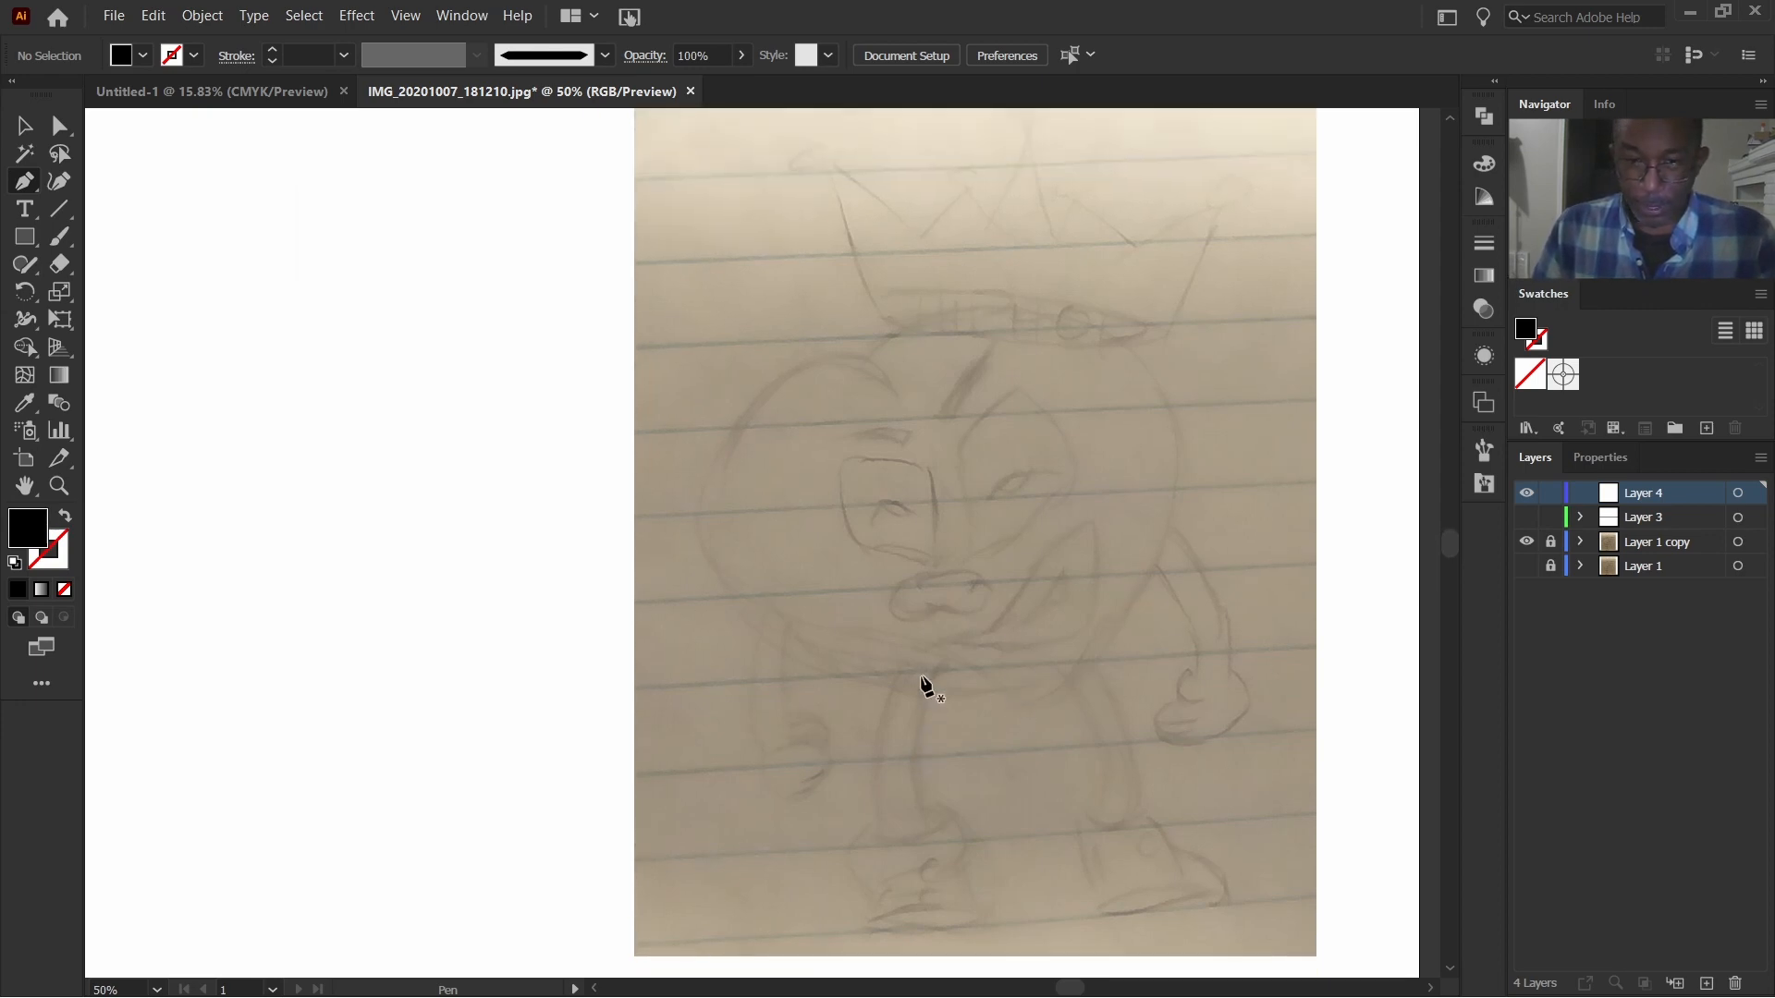
scroll(927, 685, down, 2)
scroll(1137, 729, up, 2)
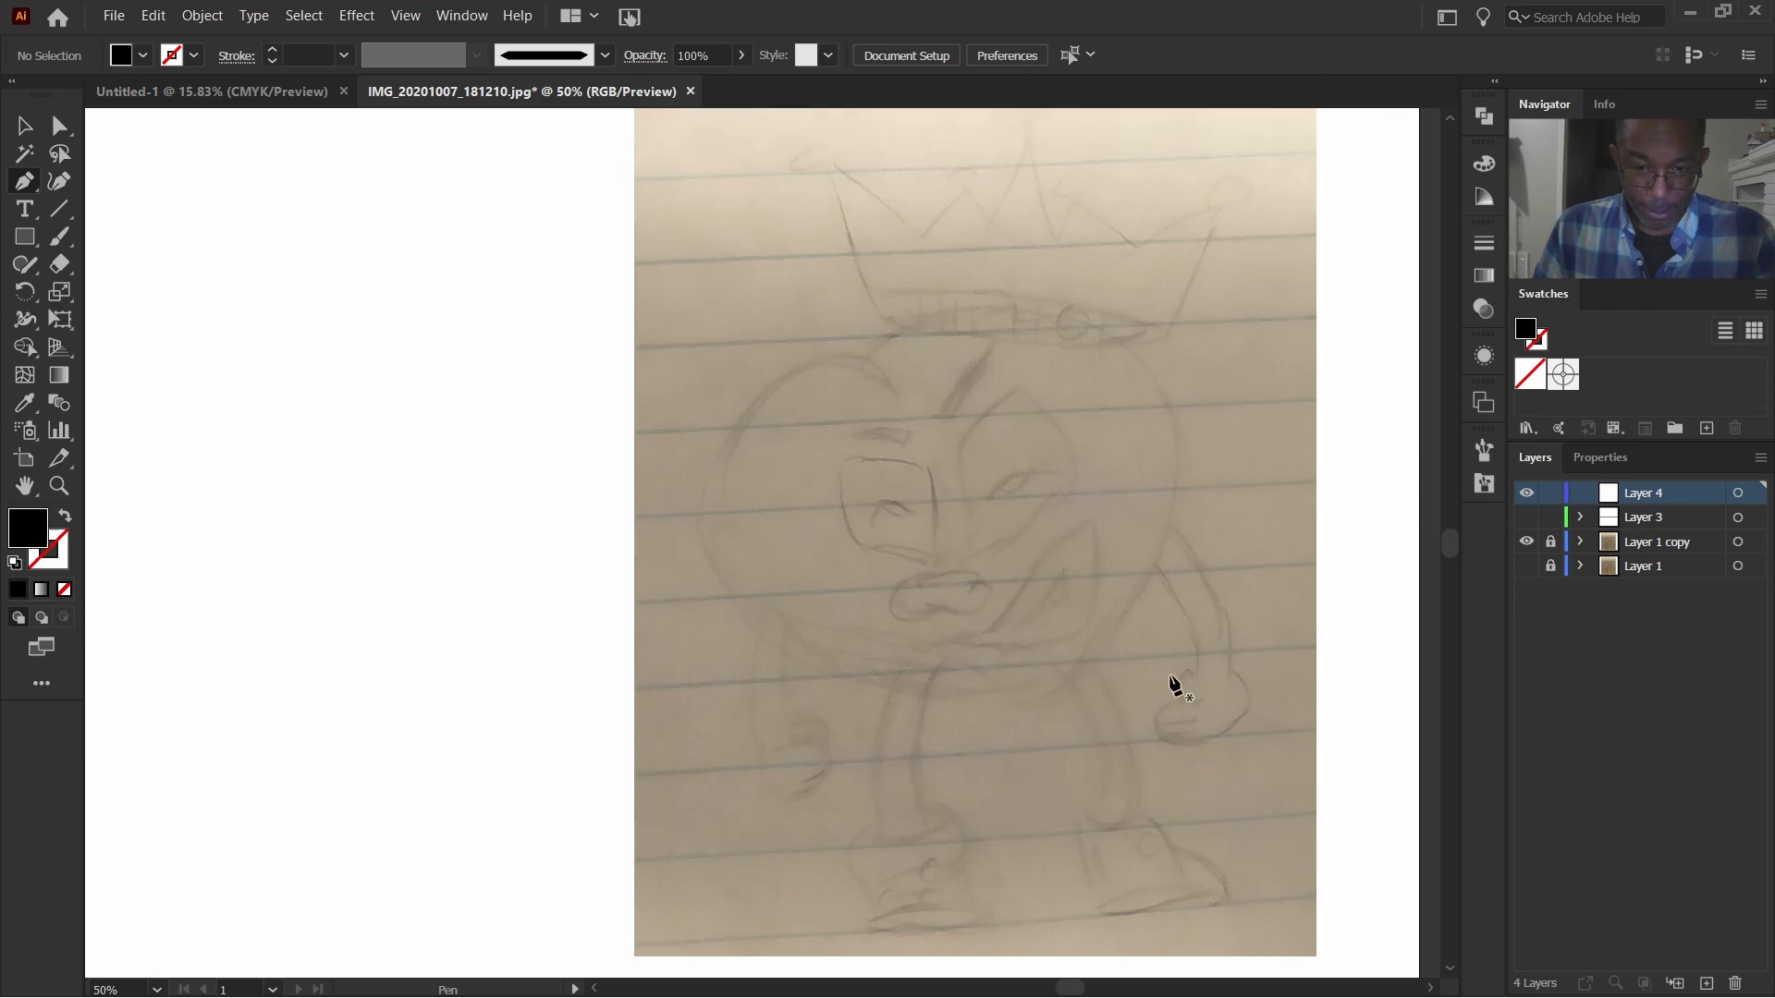
scroll(1045, 503, down, 3)
scroll(1075, 654, up, 1)
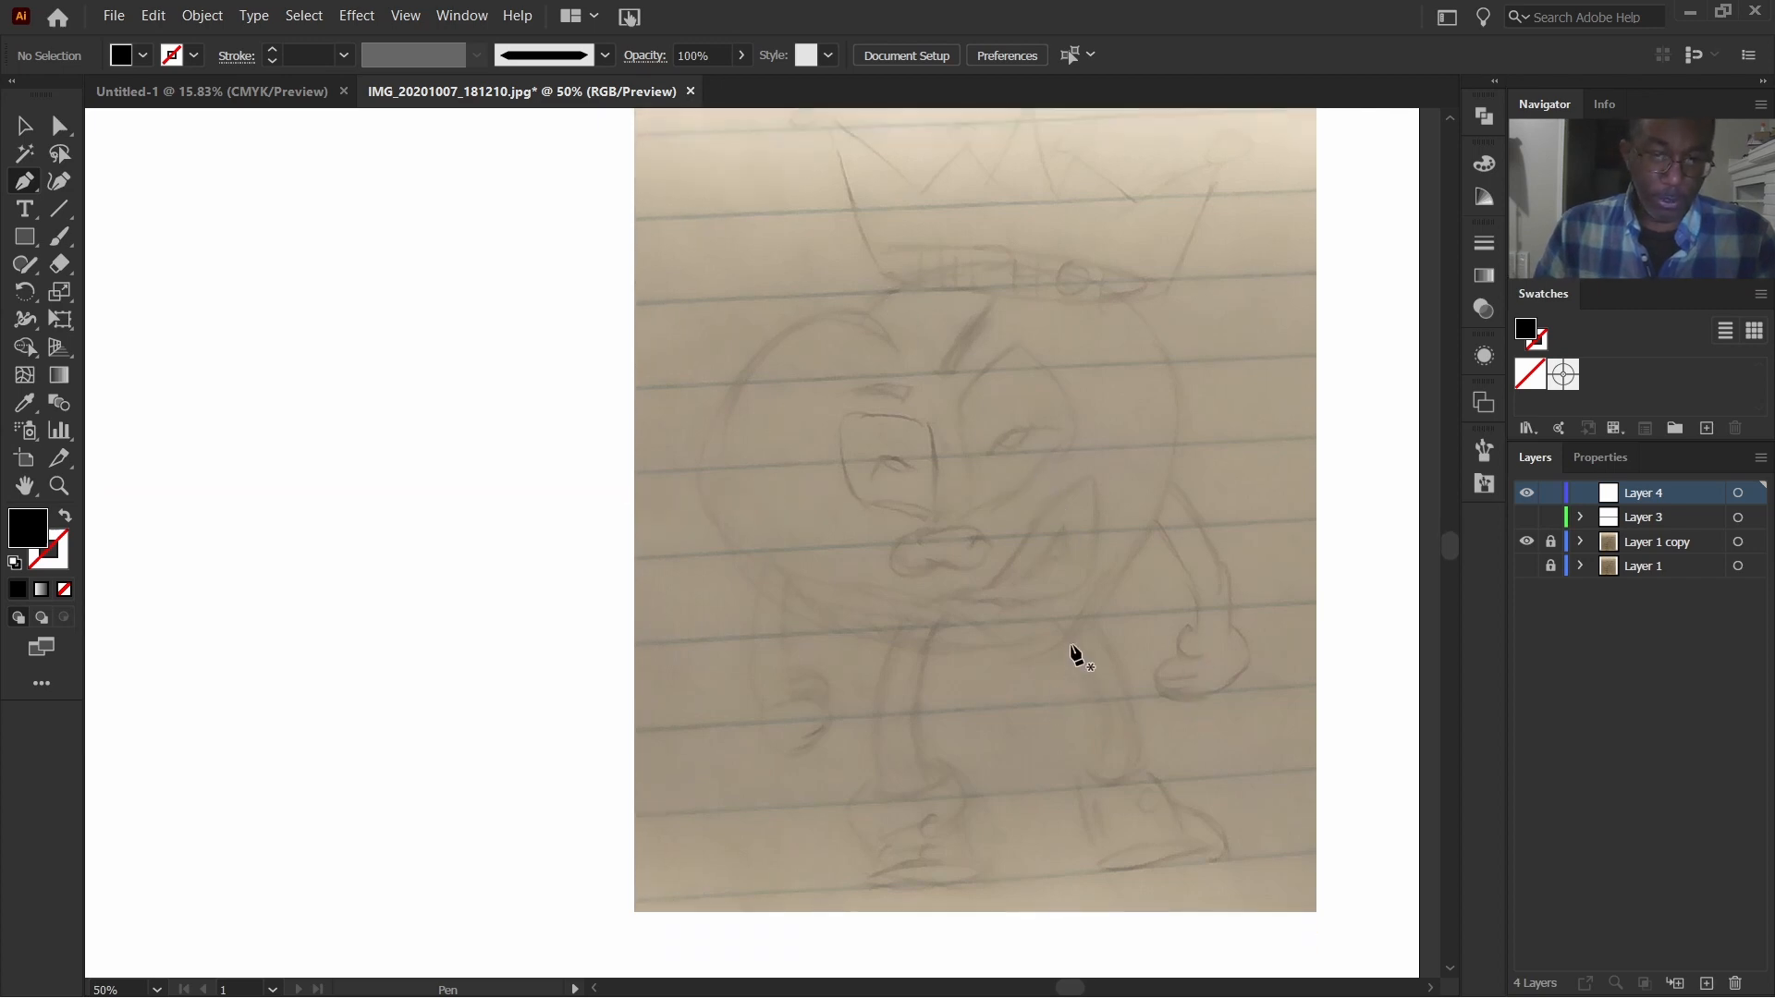
scroll(1077, 656, up, 1)
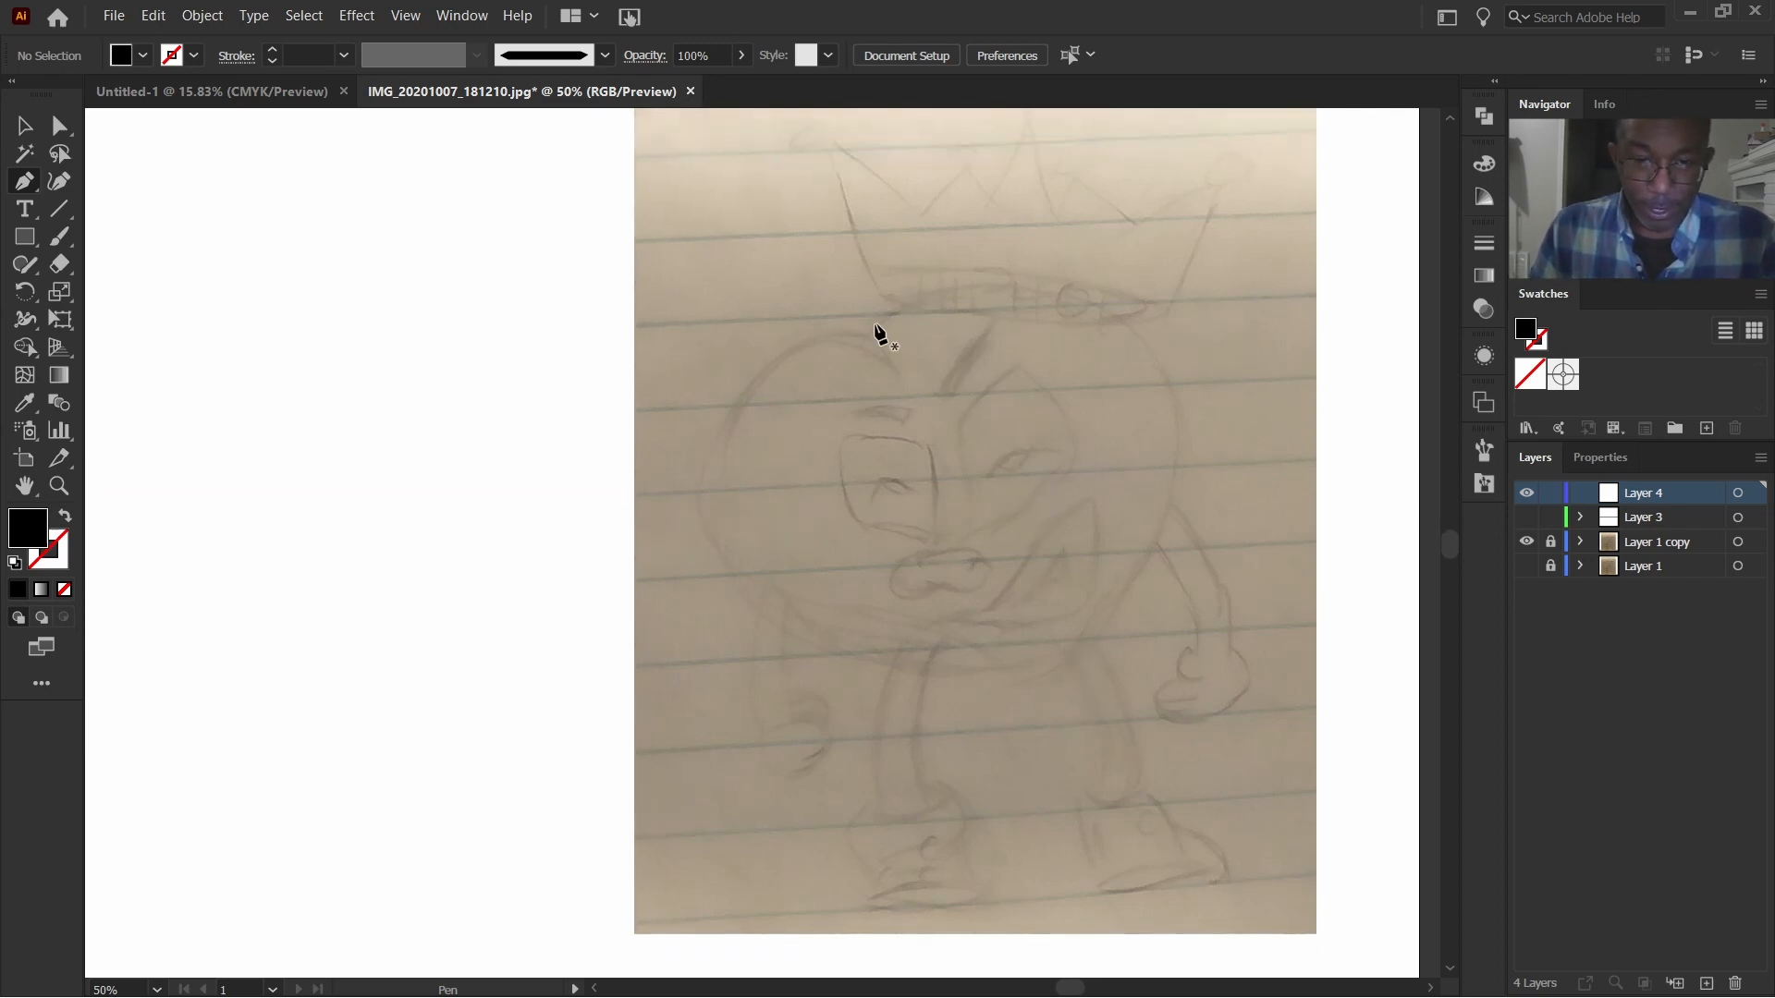
click(907, 378)
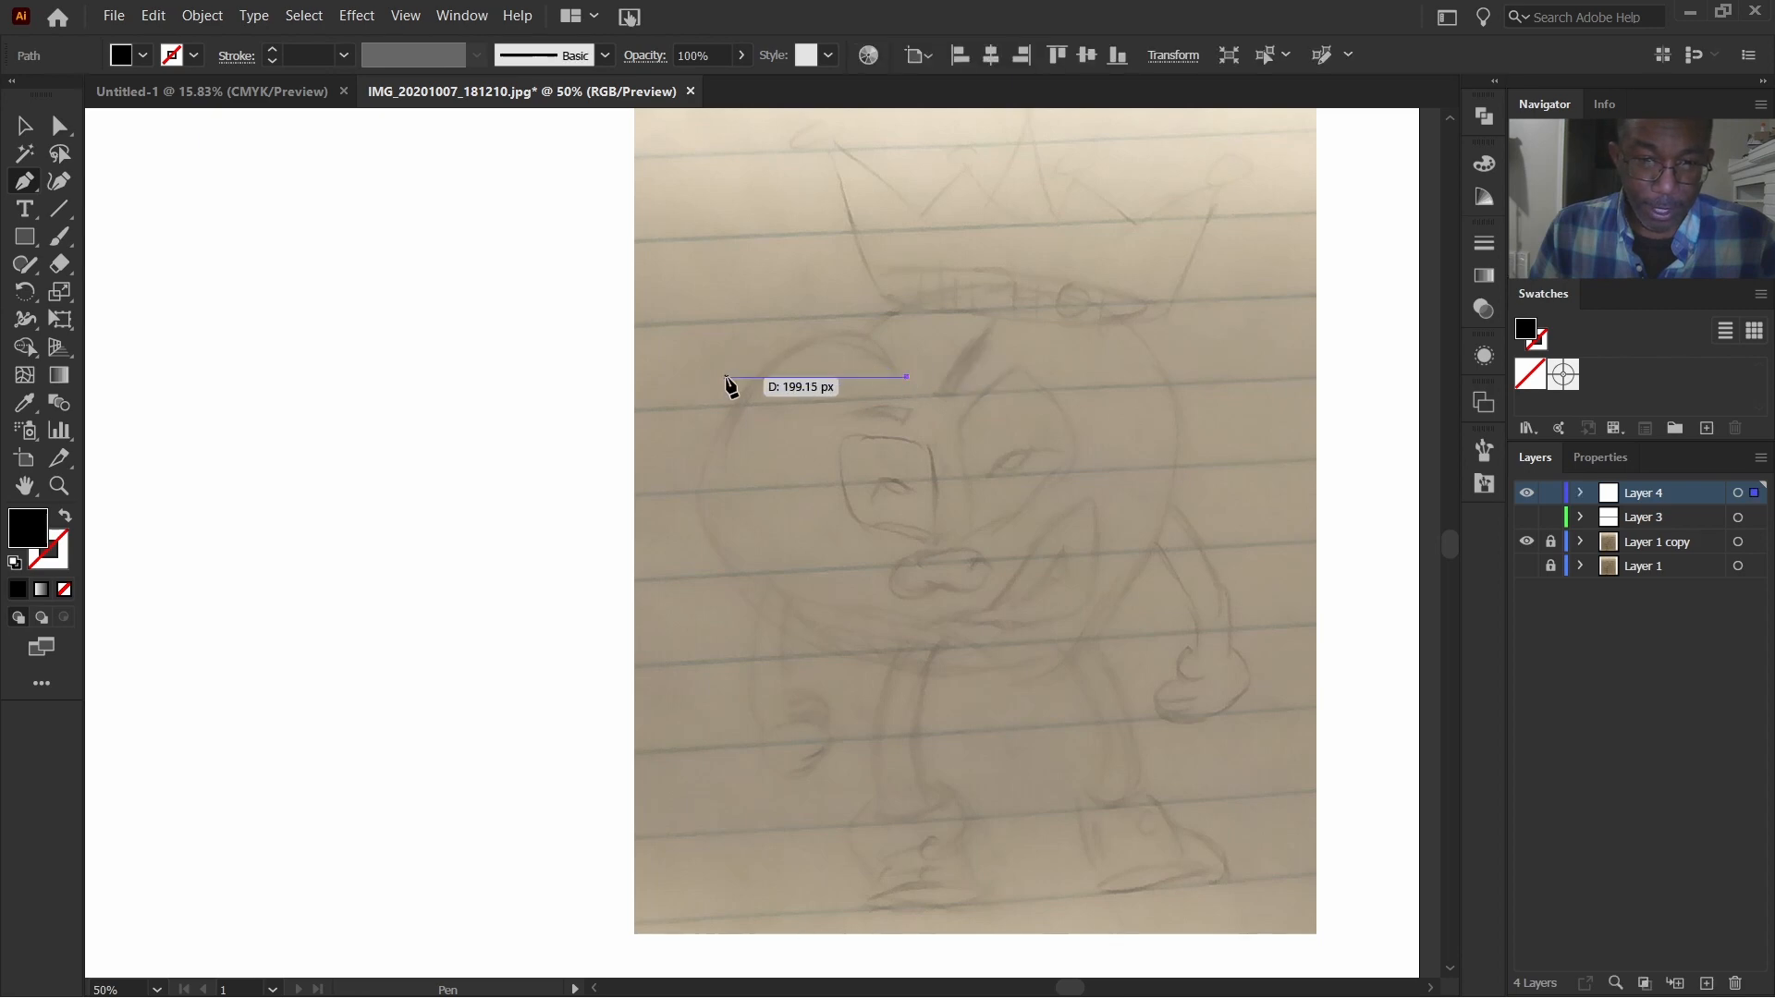
drag(768, 368, 703, 446)
key(slash)
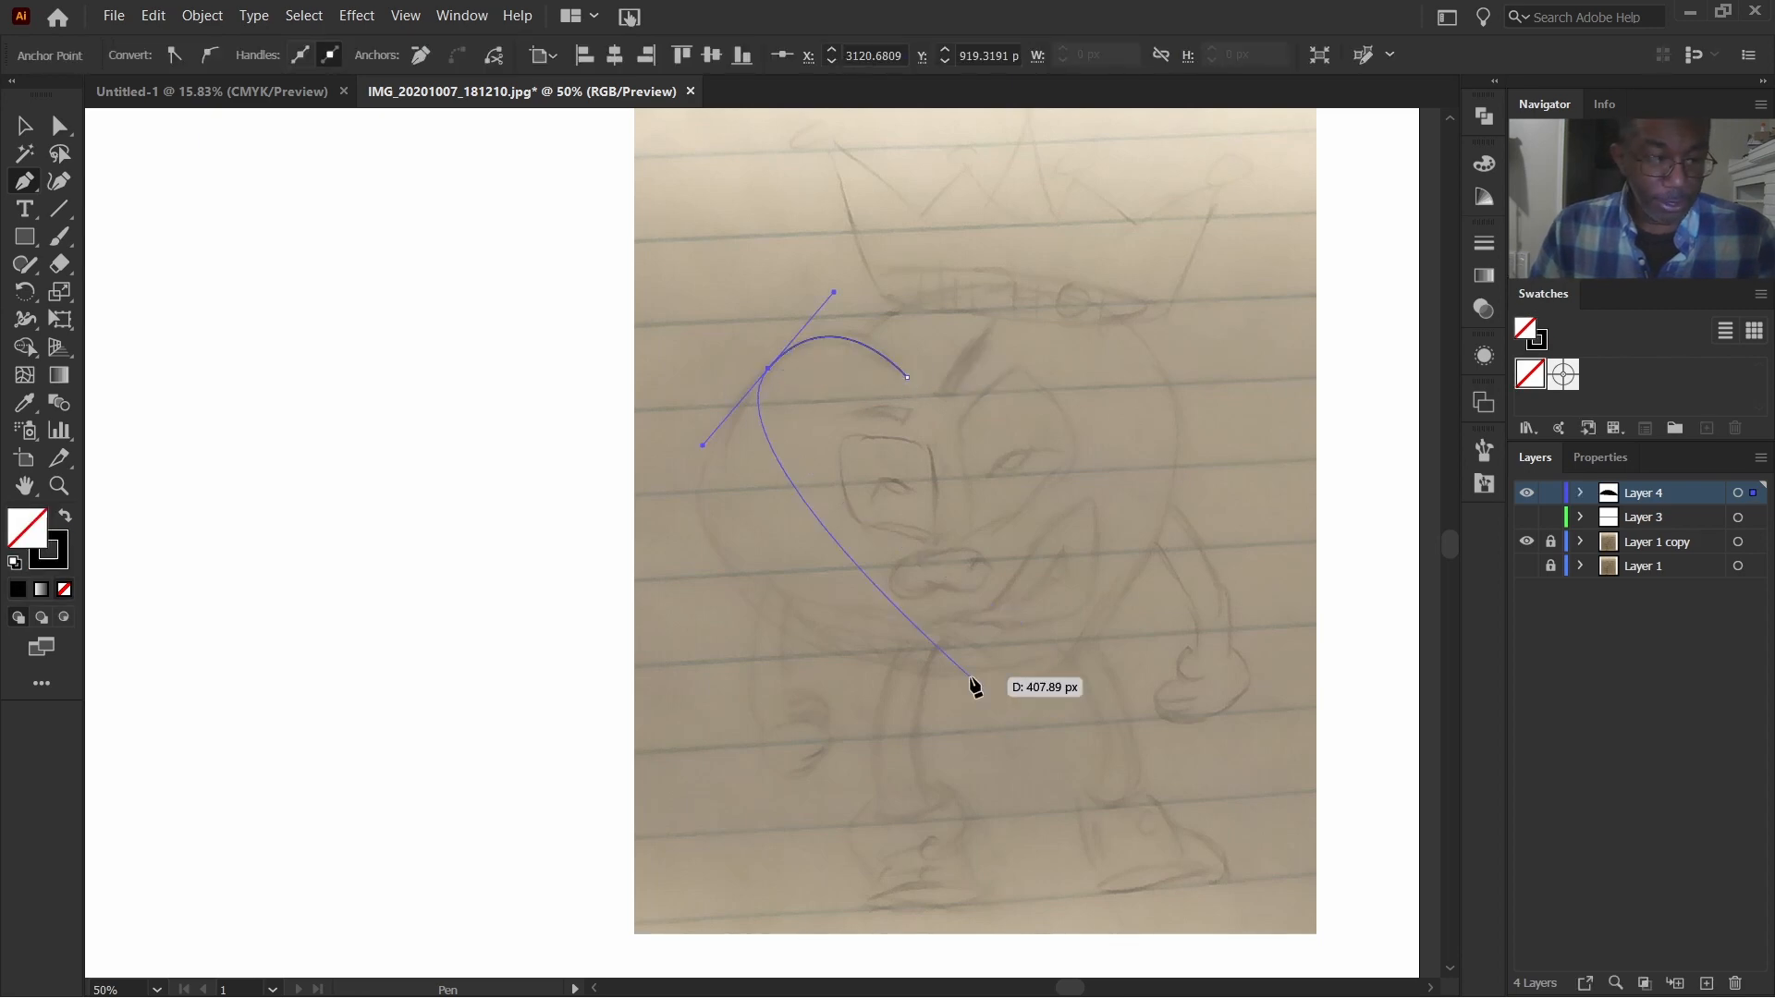
key(ctrl+z)
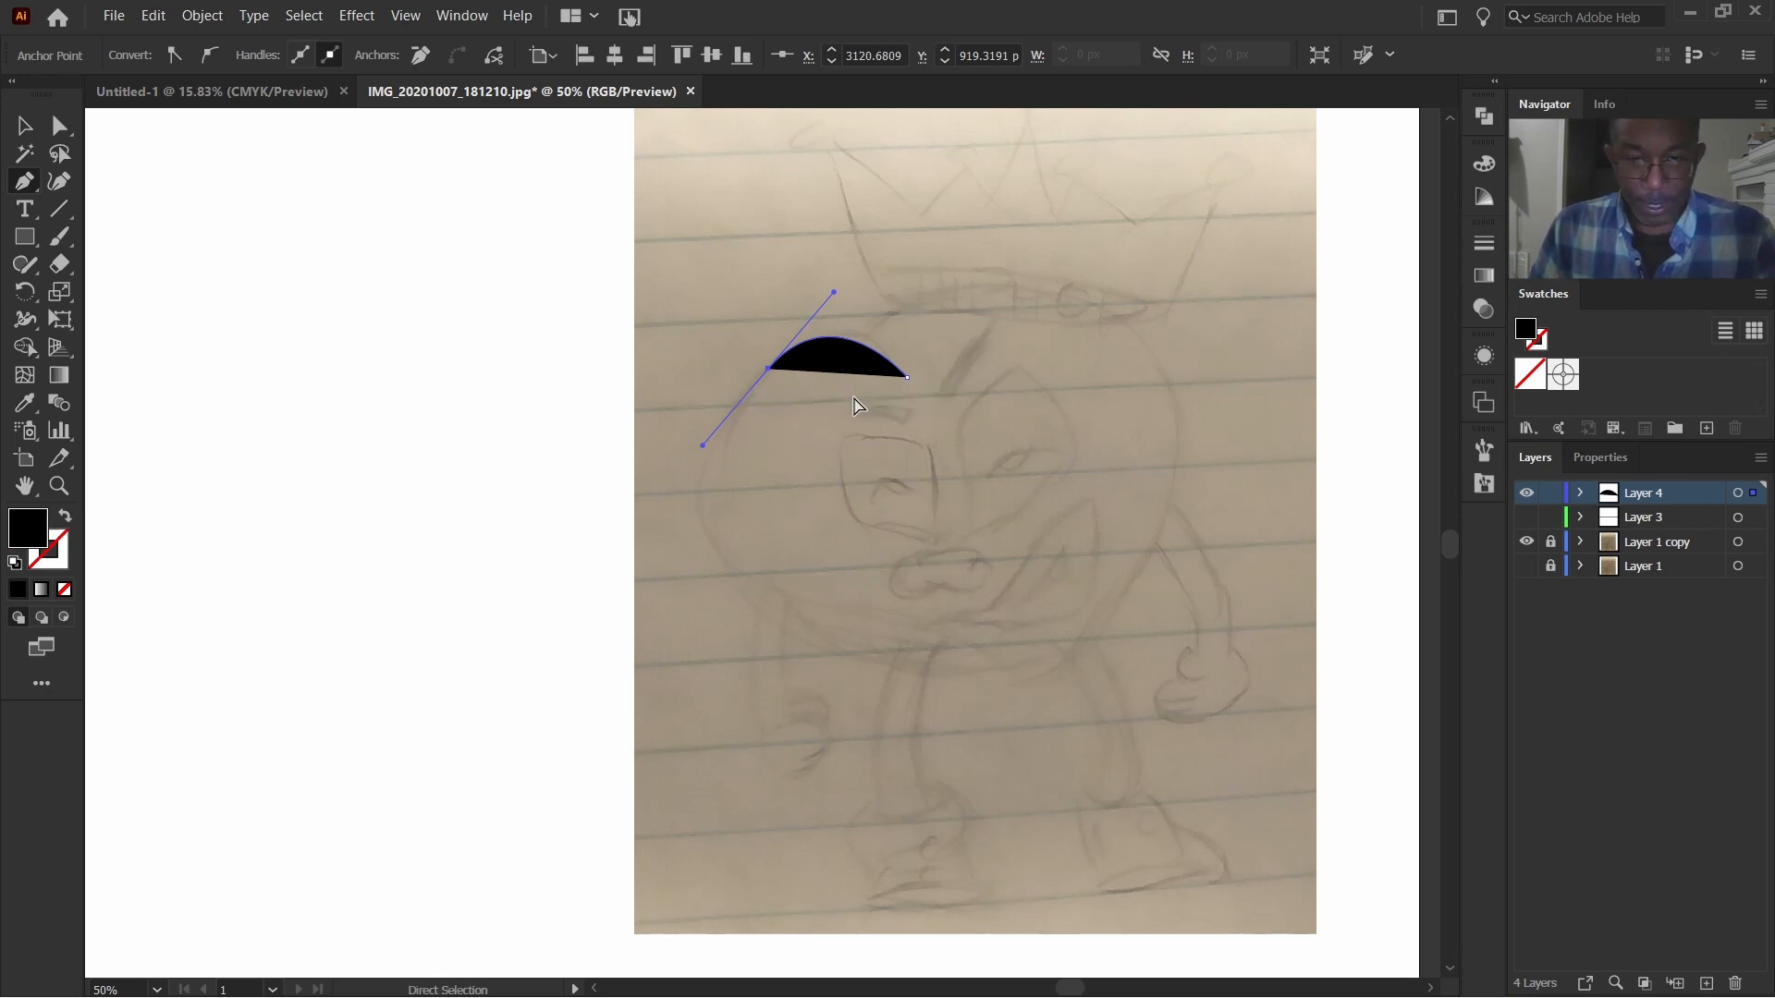
key(Delete)
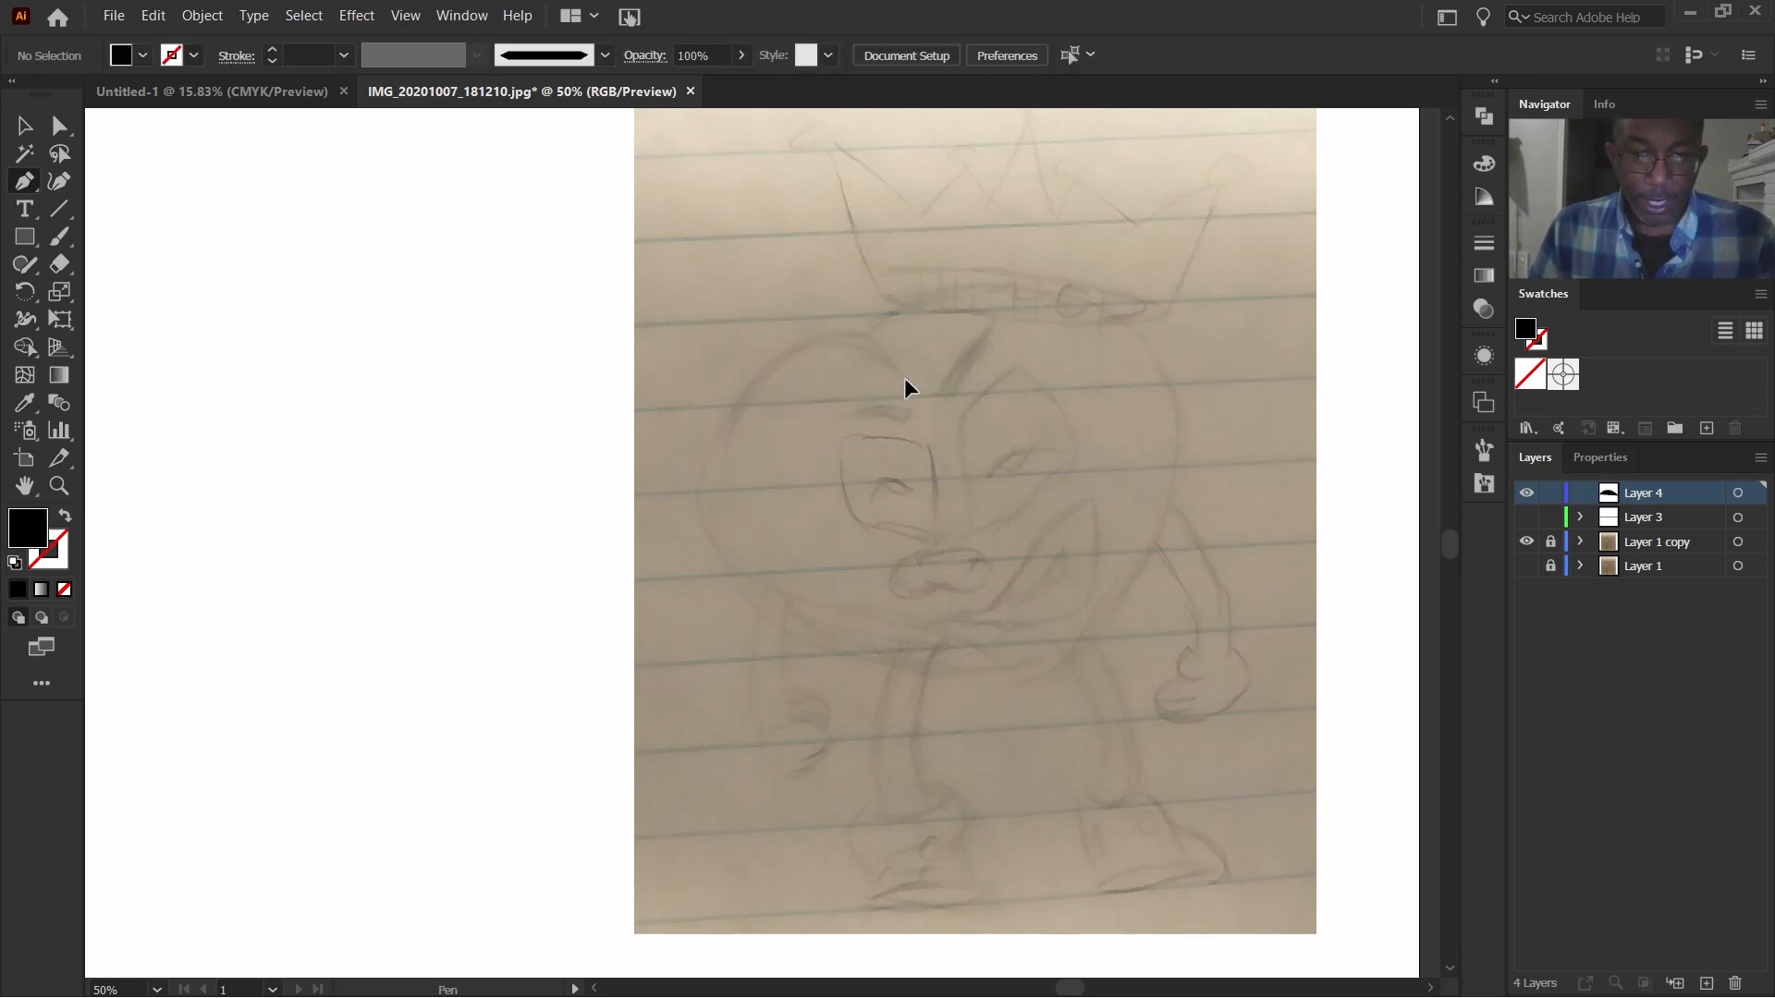
Step: Trace the left side of the sketched head as an open curved path with a black stroke and no fill
click(905, 379)
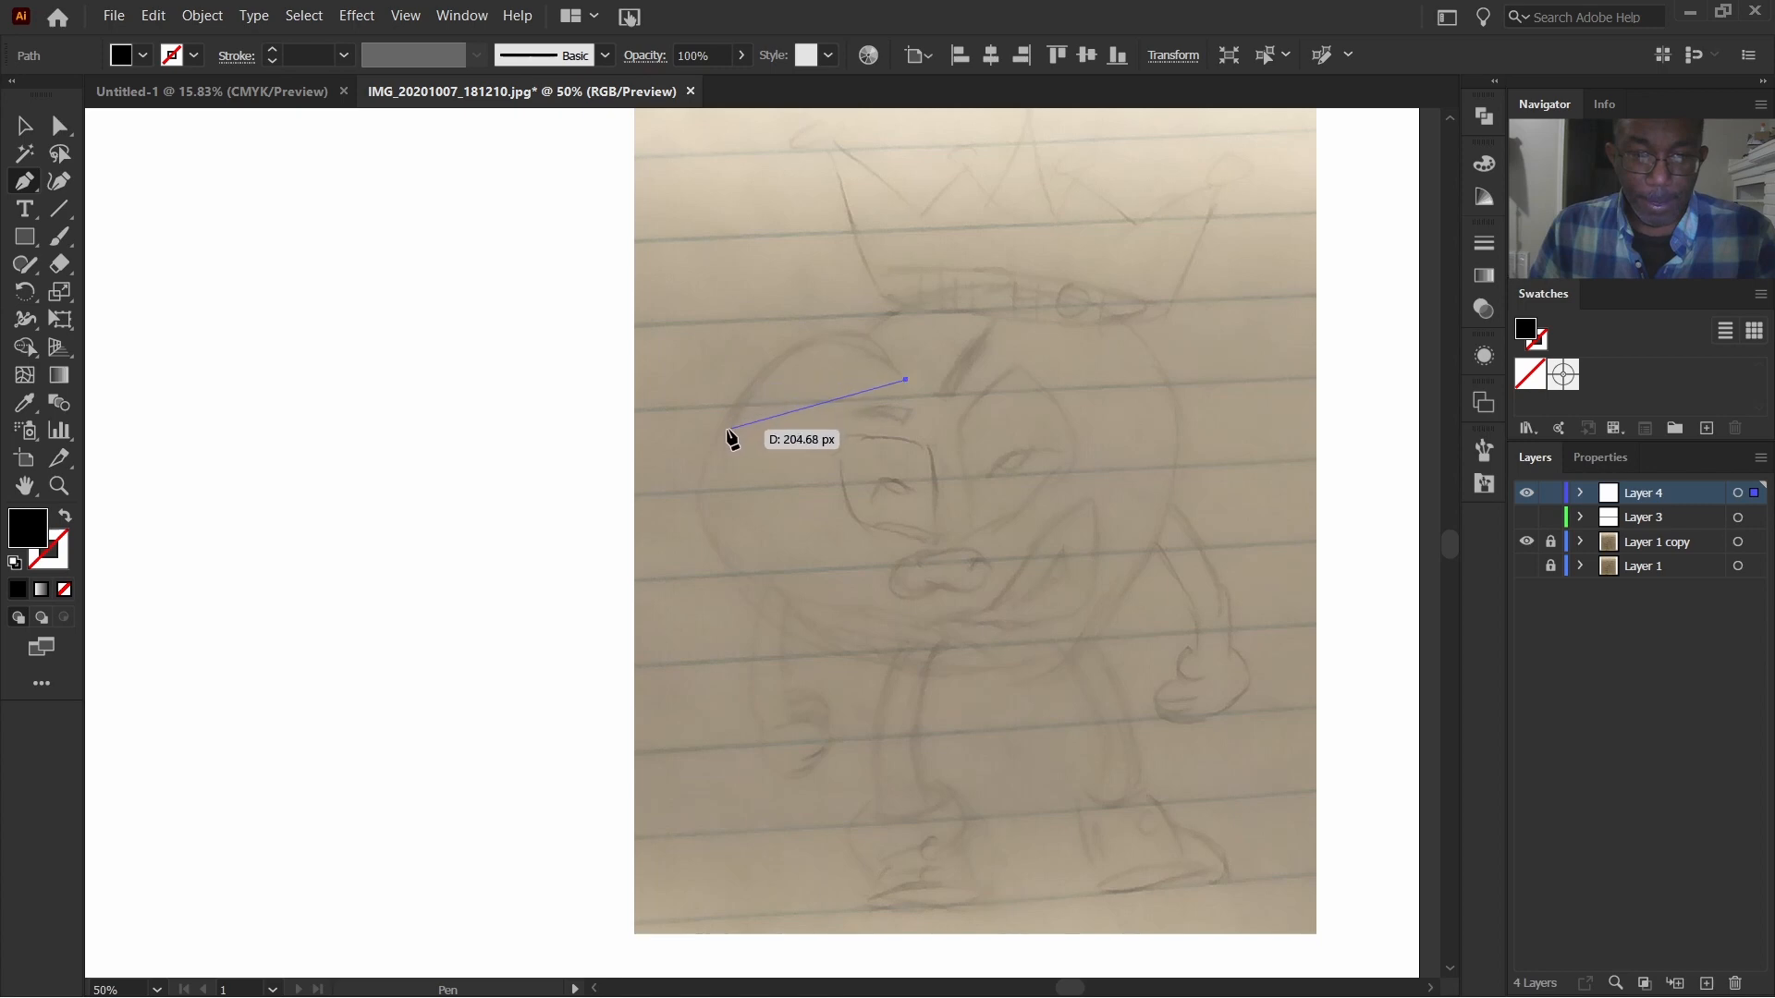
drag(721, 431, 643, 609)
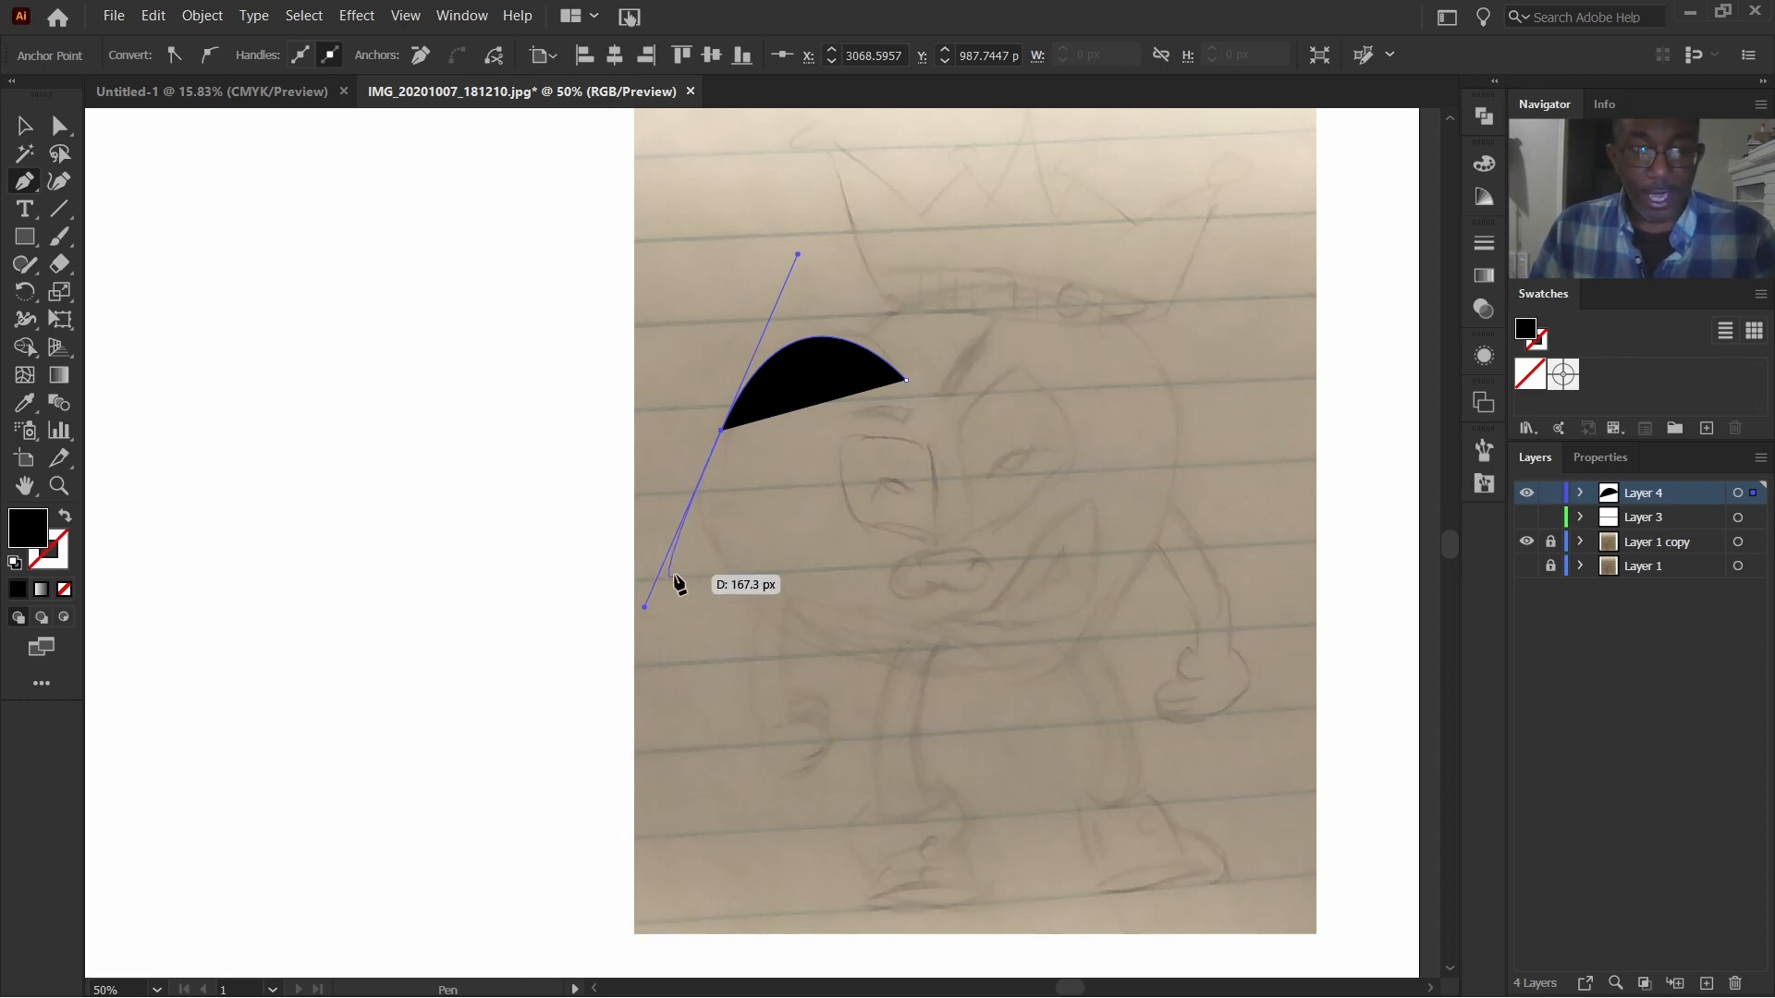
key(shift+x)
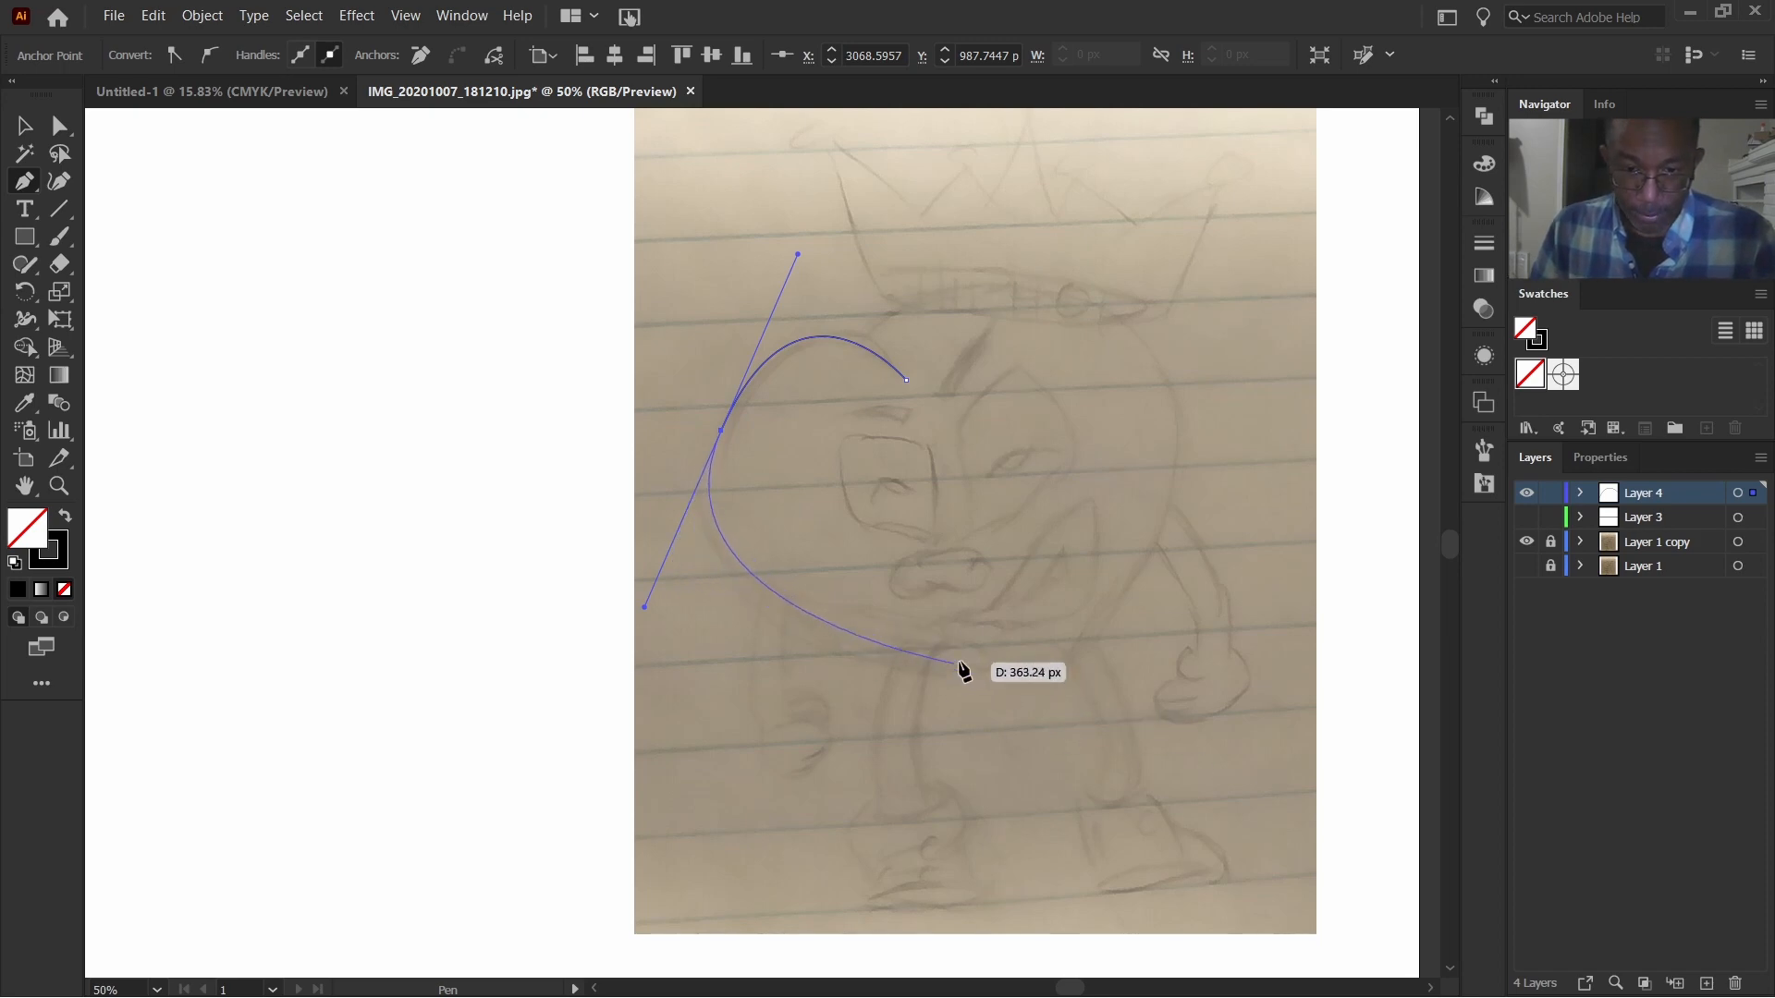
drag(1016, 648, 1141, 586)
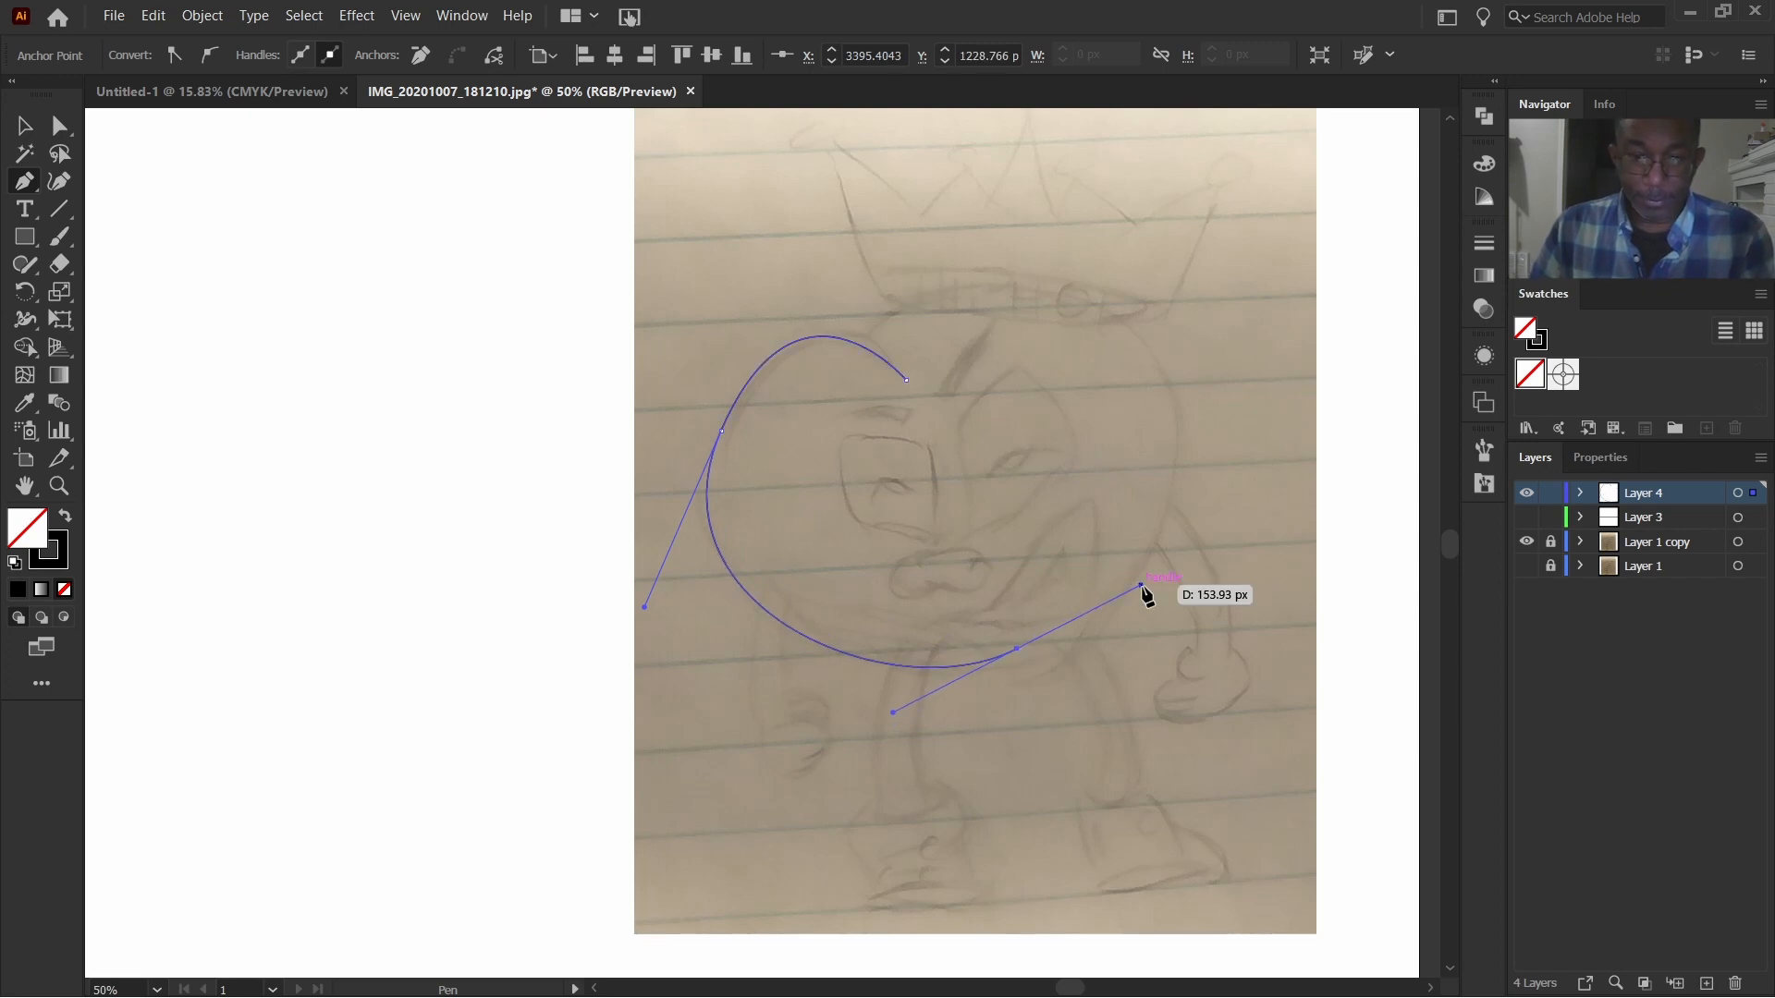
drag(1140, 587, 1142, 587)
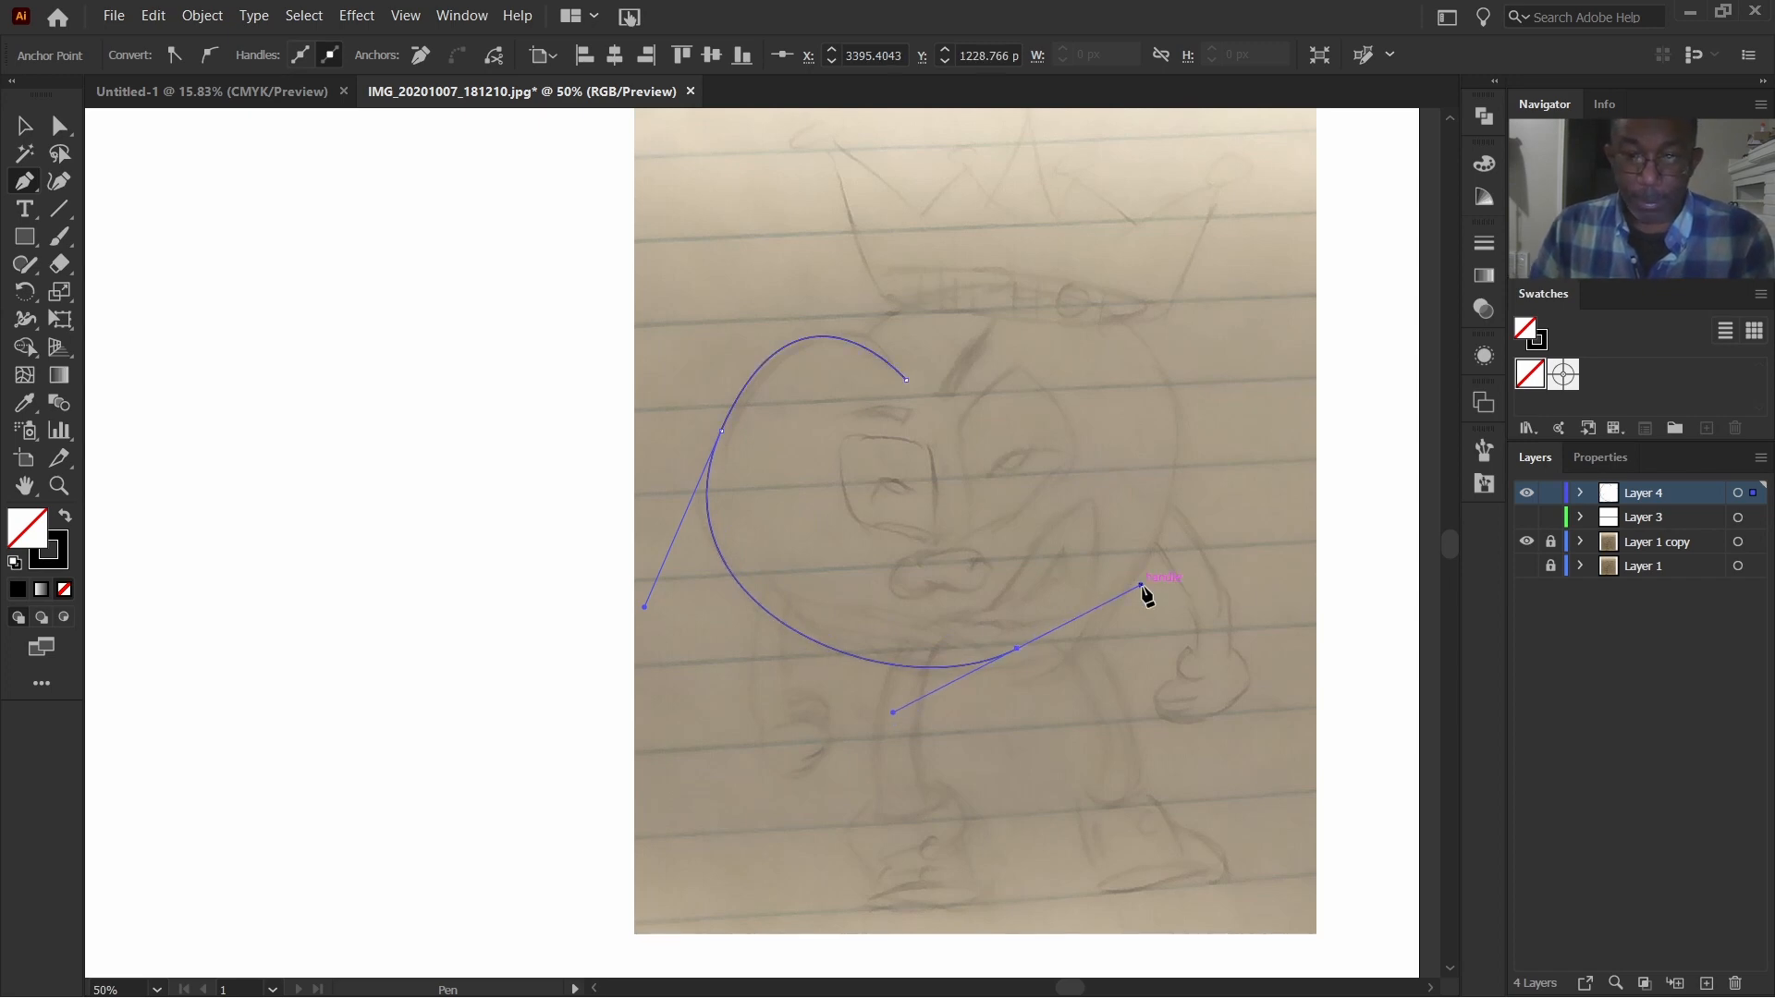
Step: Set the traced head curve's stroke weight to 5 pt and return to the layer list
click(1596, 457)
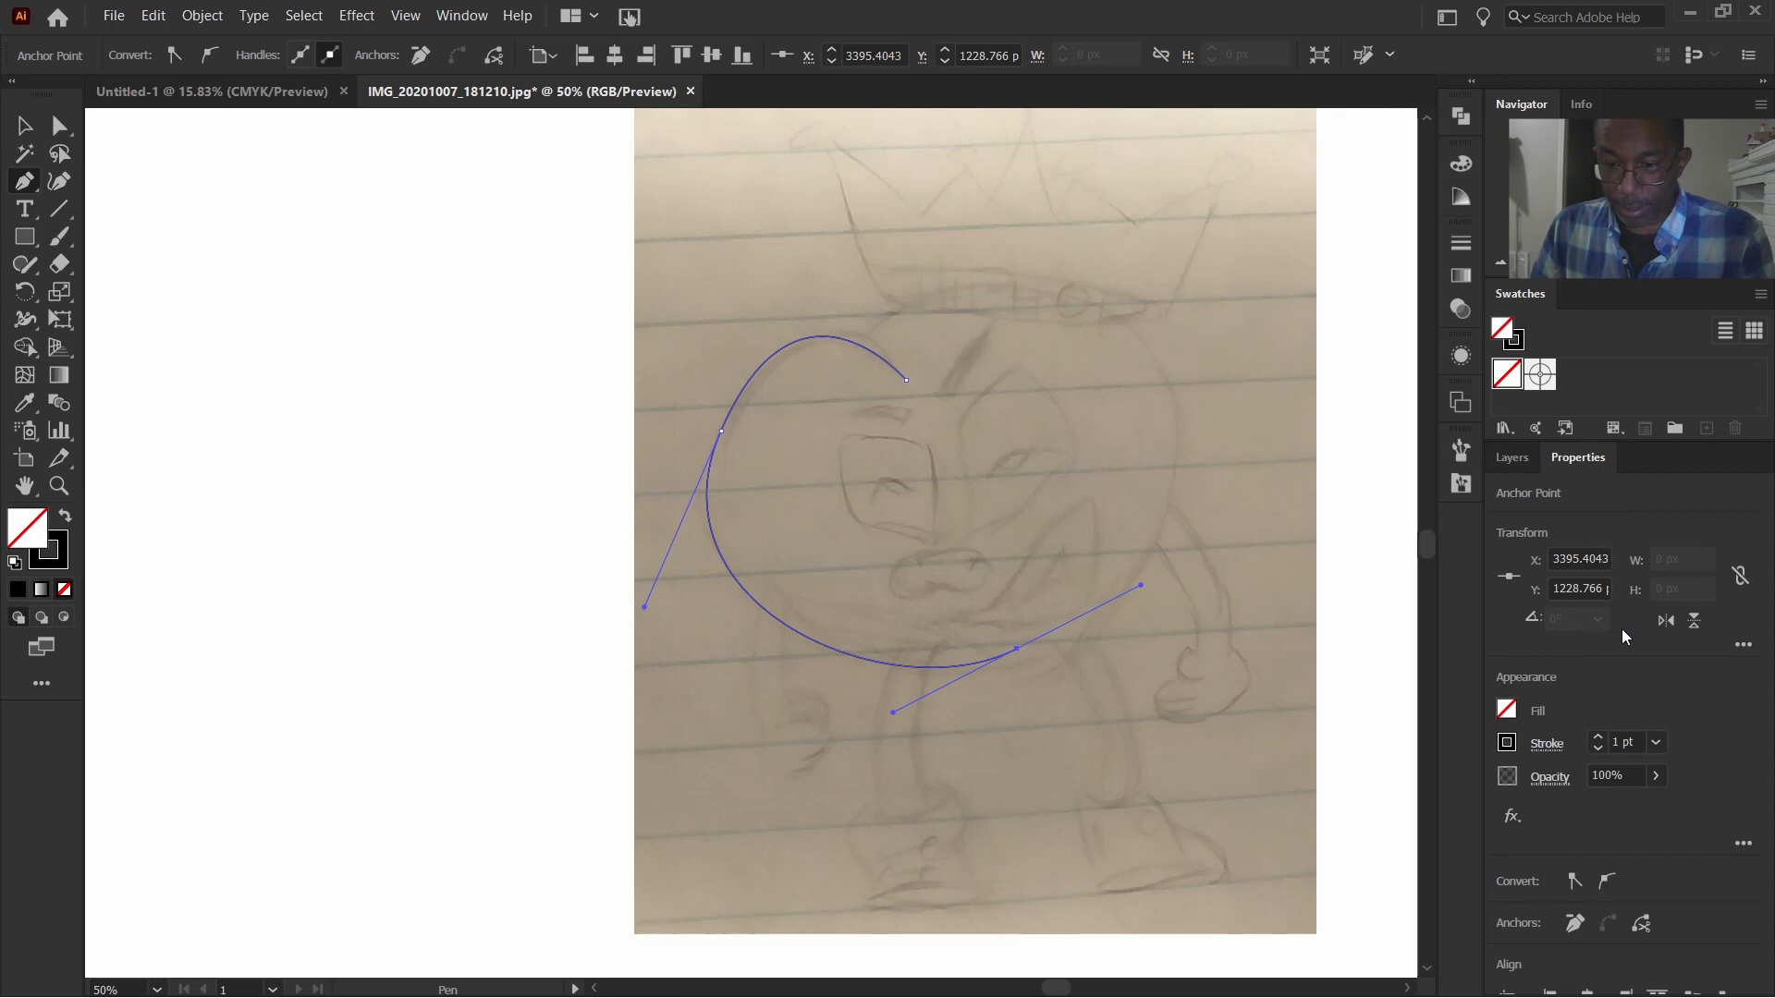
click(1597, 737)
click(1597, 738)
click(1597, 738)
click(1597, 738)
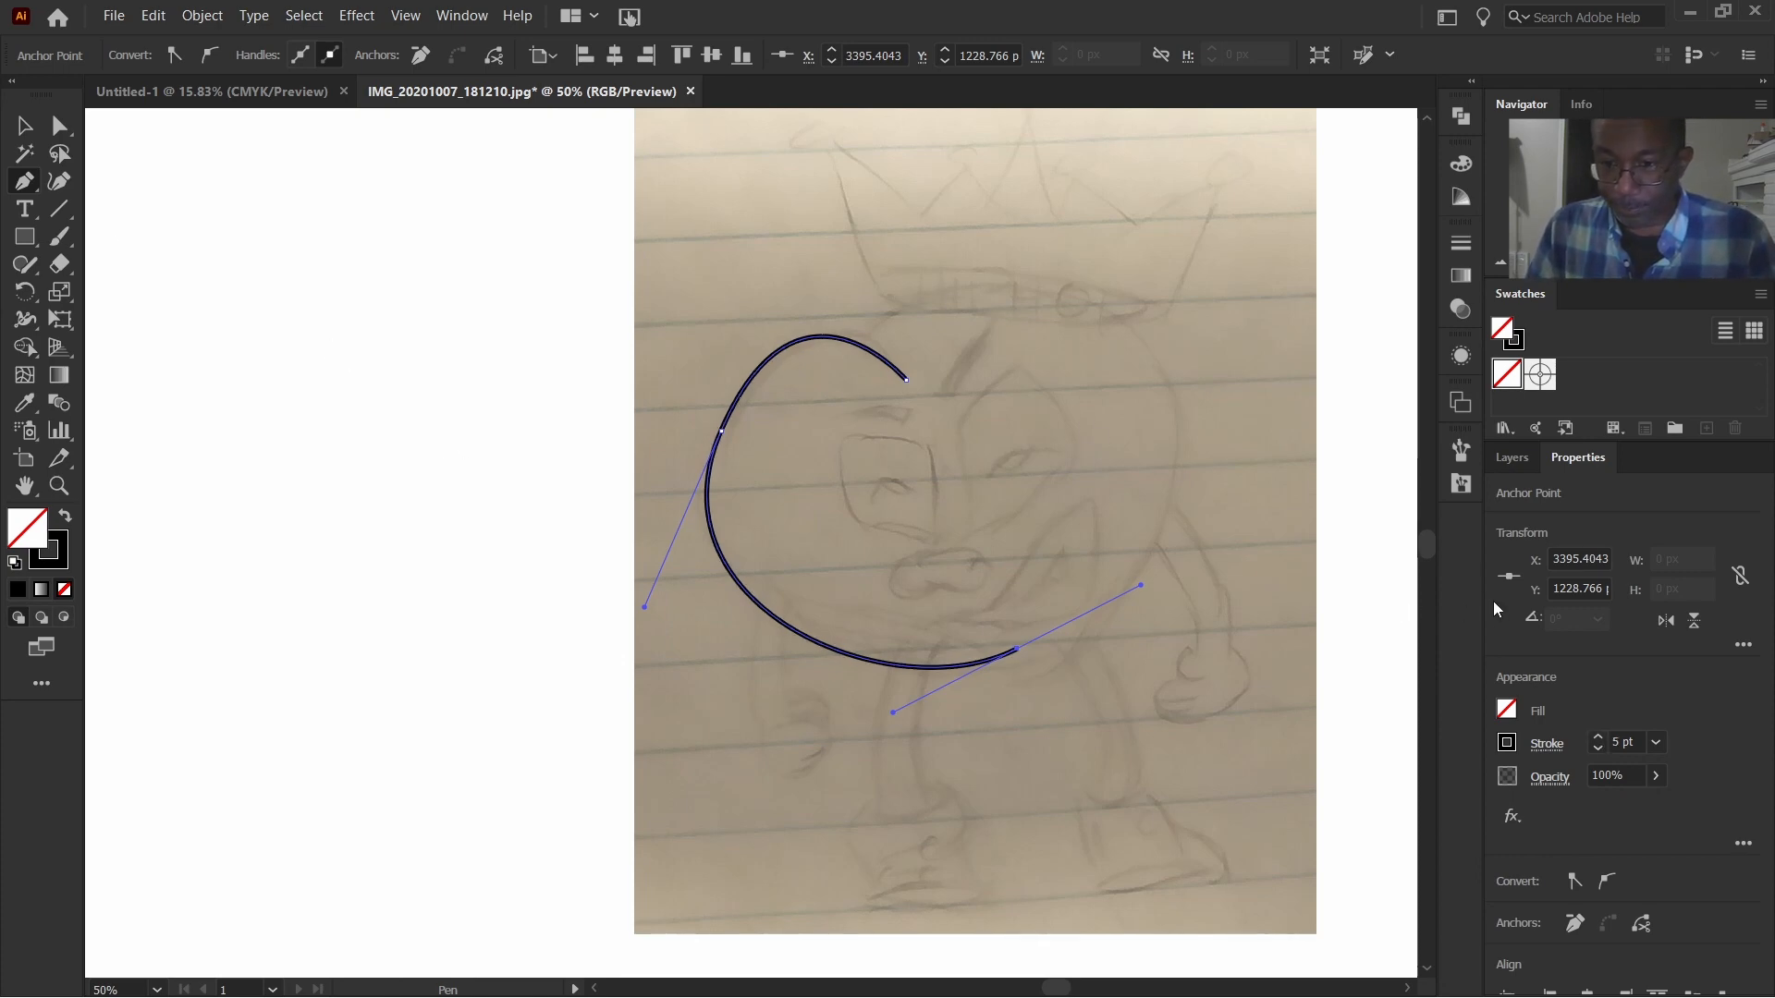
click(1514, 459)
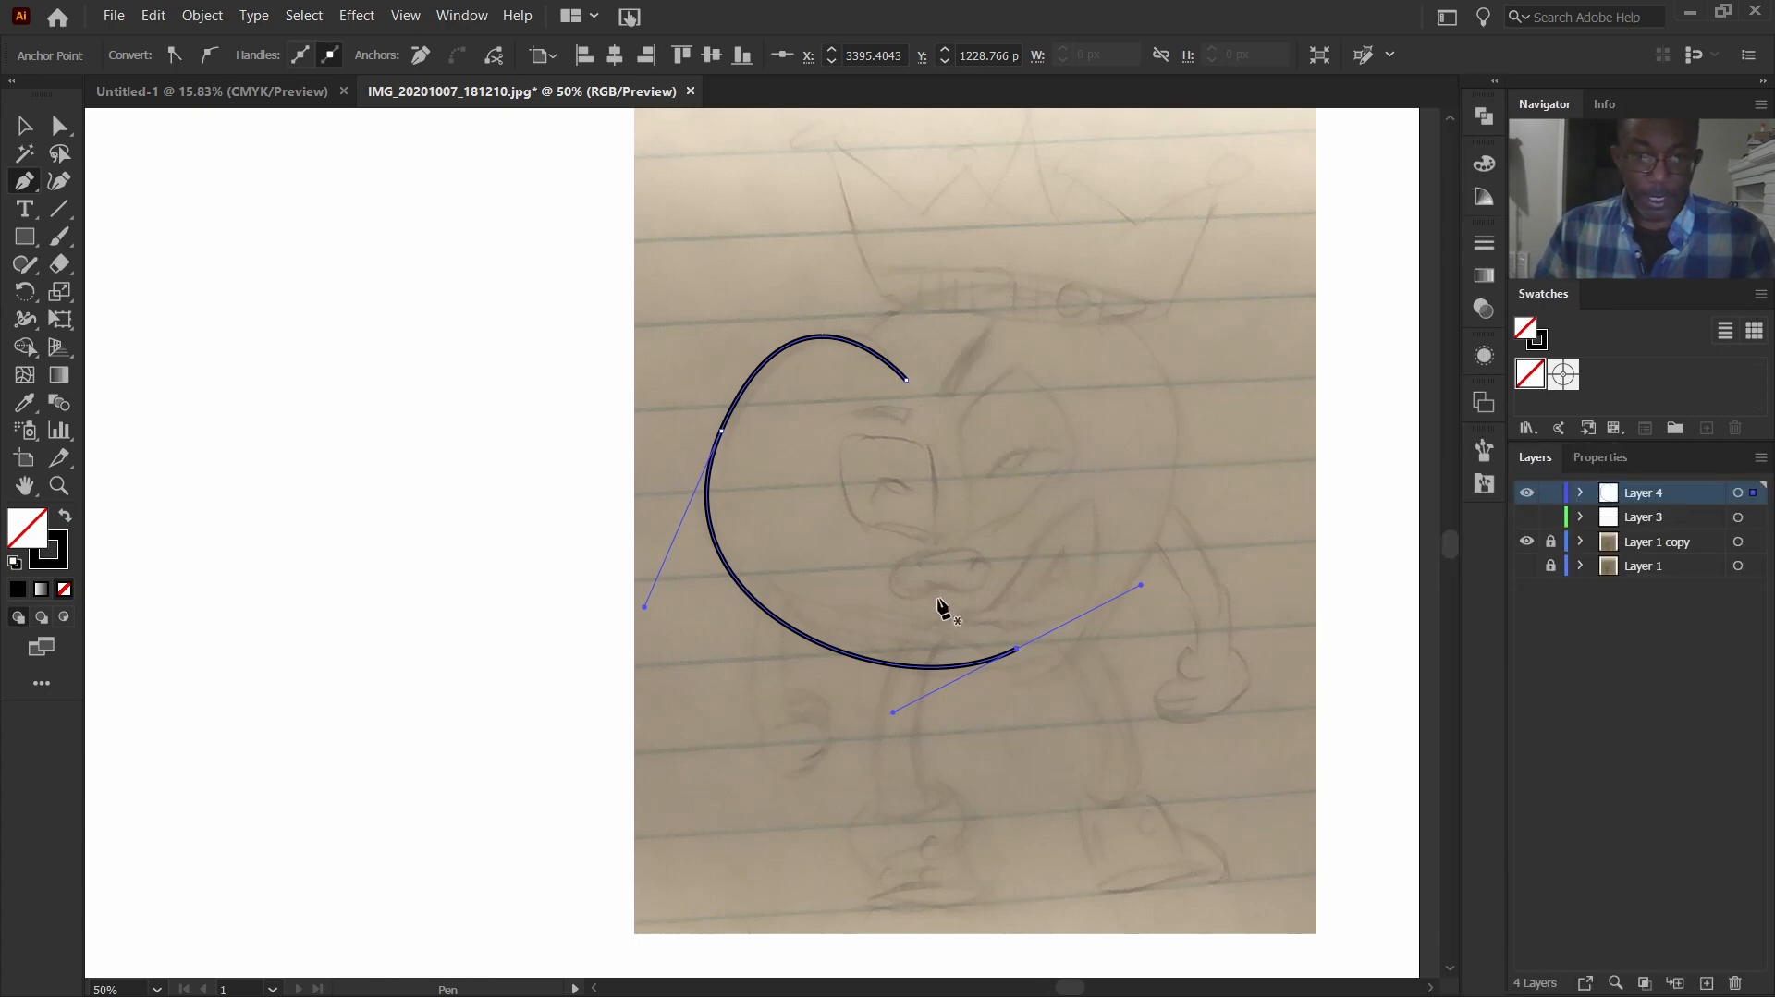
Step: Trace the head's right side as a second open curve crossing the first at the crown and chin, shortening the lower handle, and deselect it
scroll(901, 438, up, 2)
scroll(900, 439, down, 1)
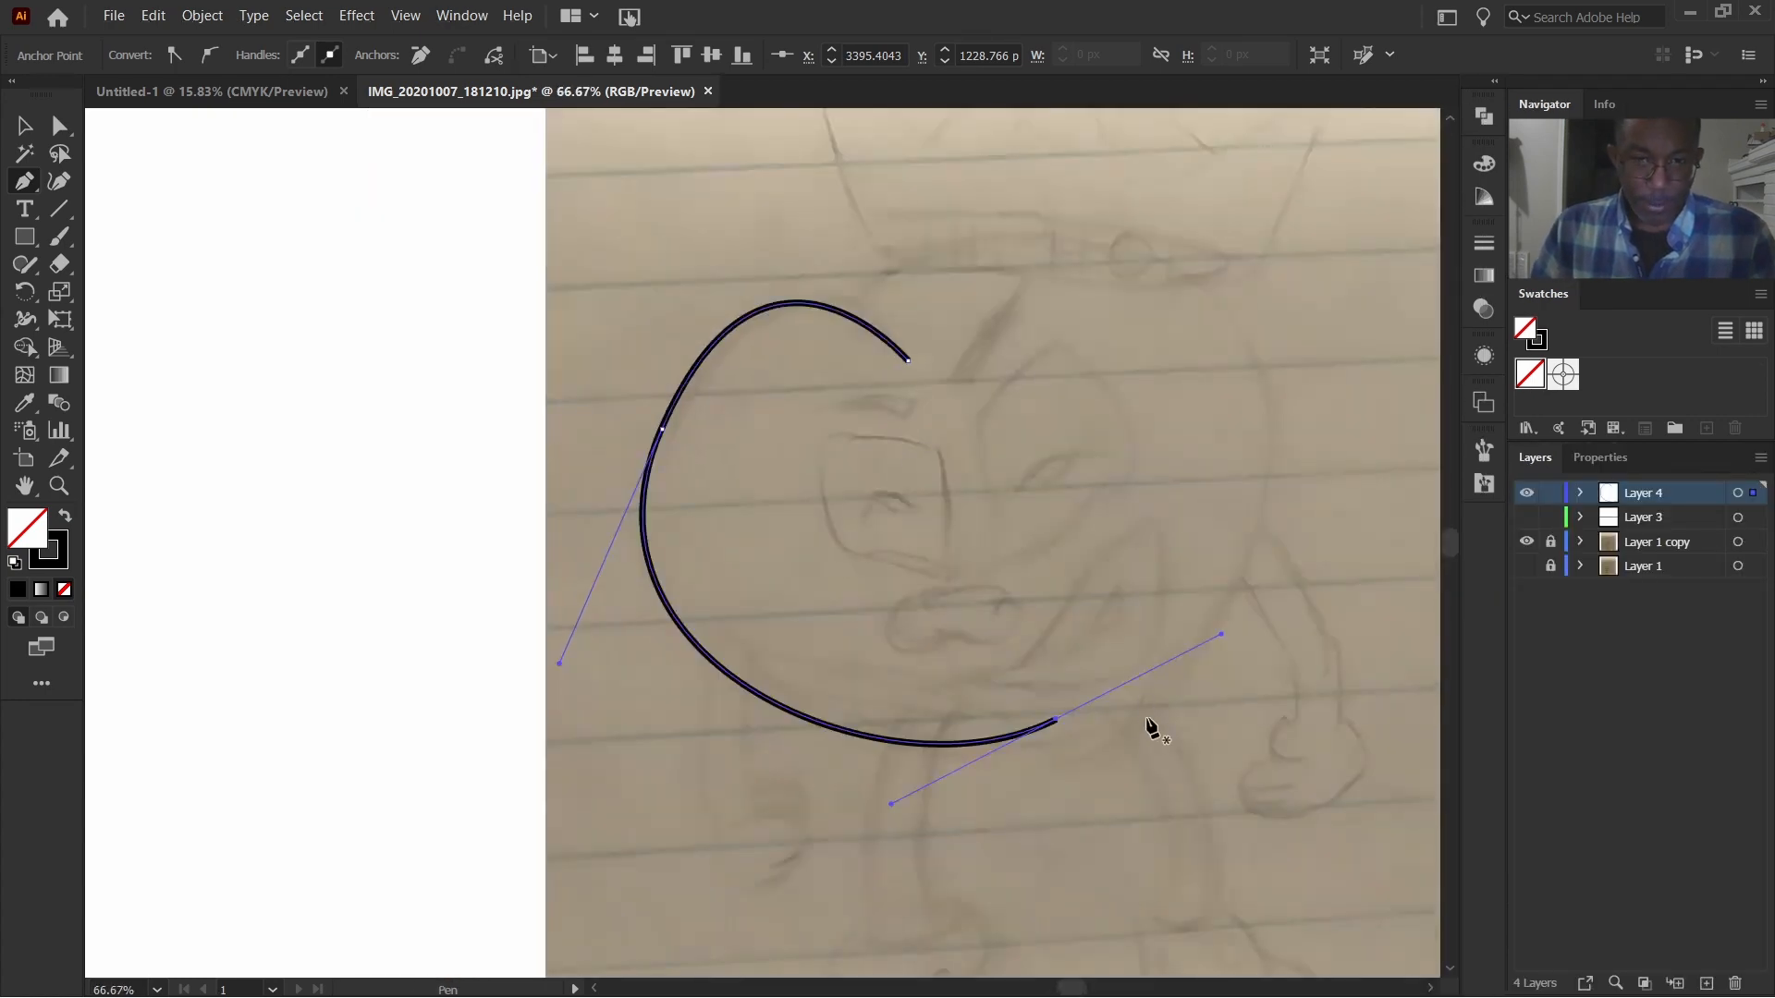
scroll(1017, 719, right, 2)
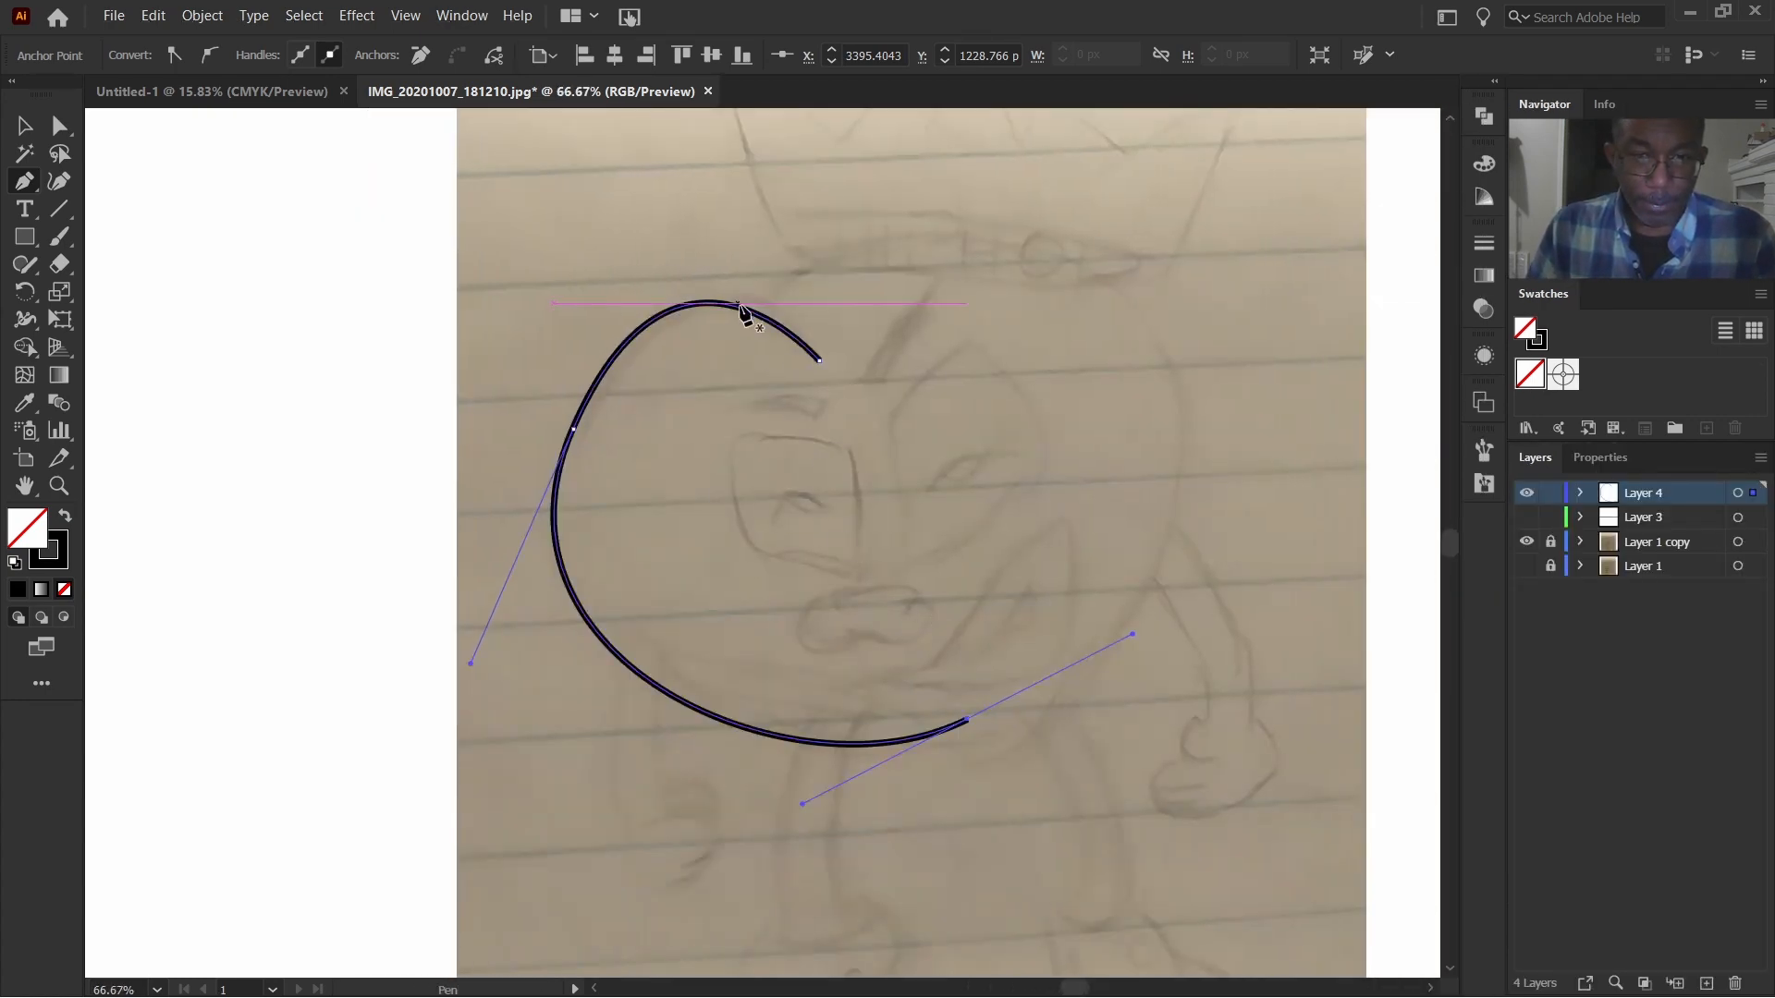
drag(738, 331, 1252, 364)
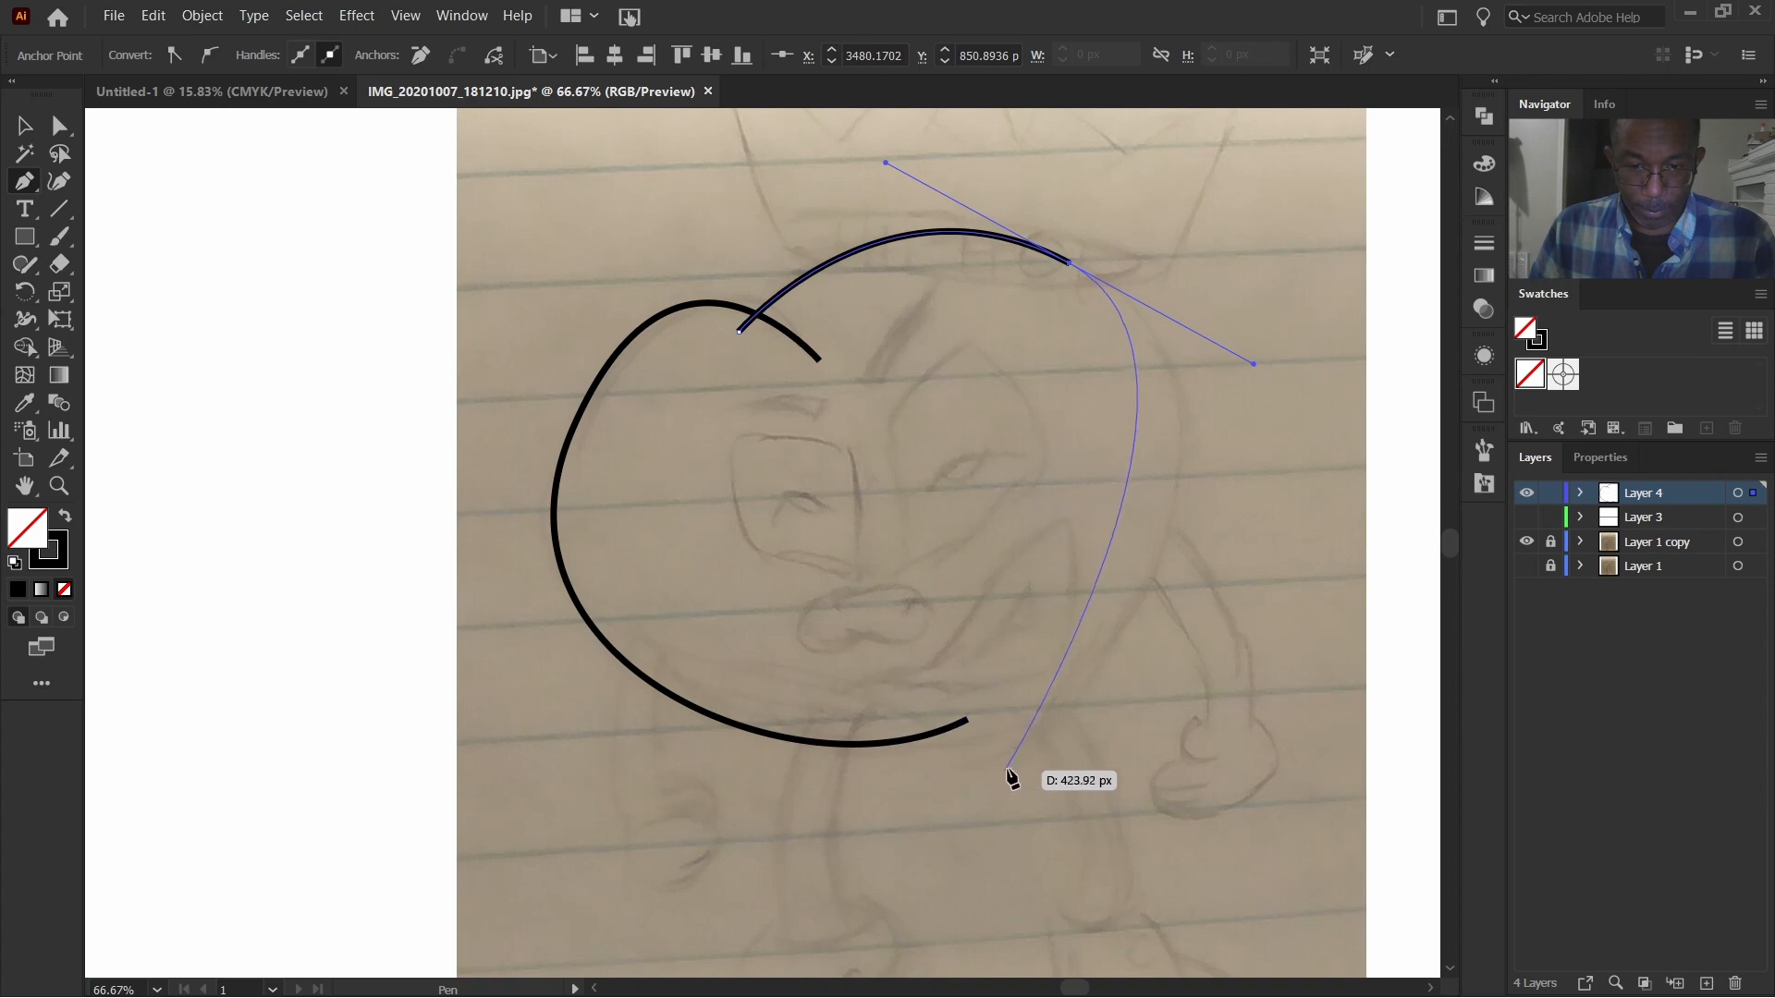
drag(1026, 744, 849, 906)
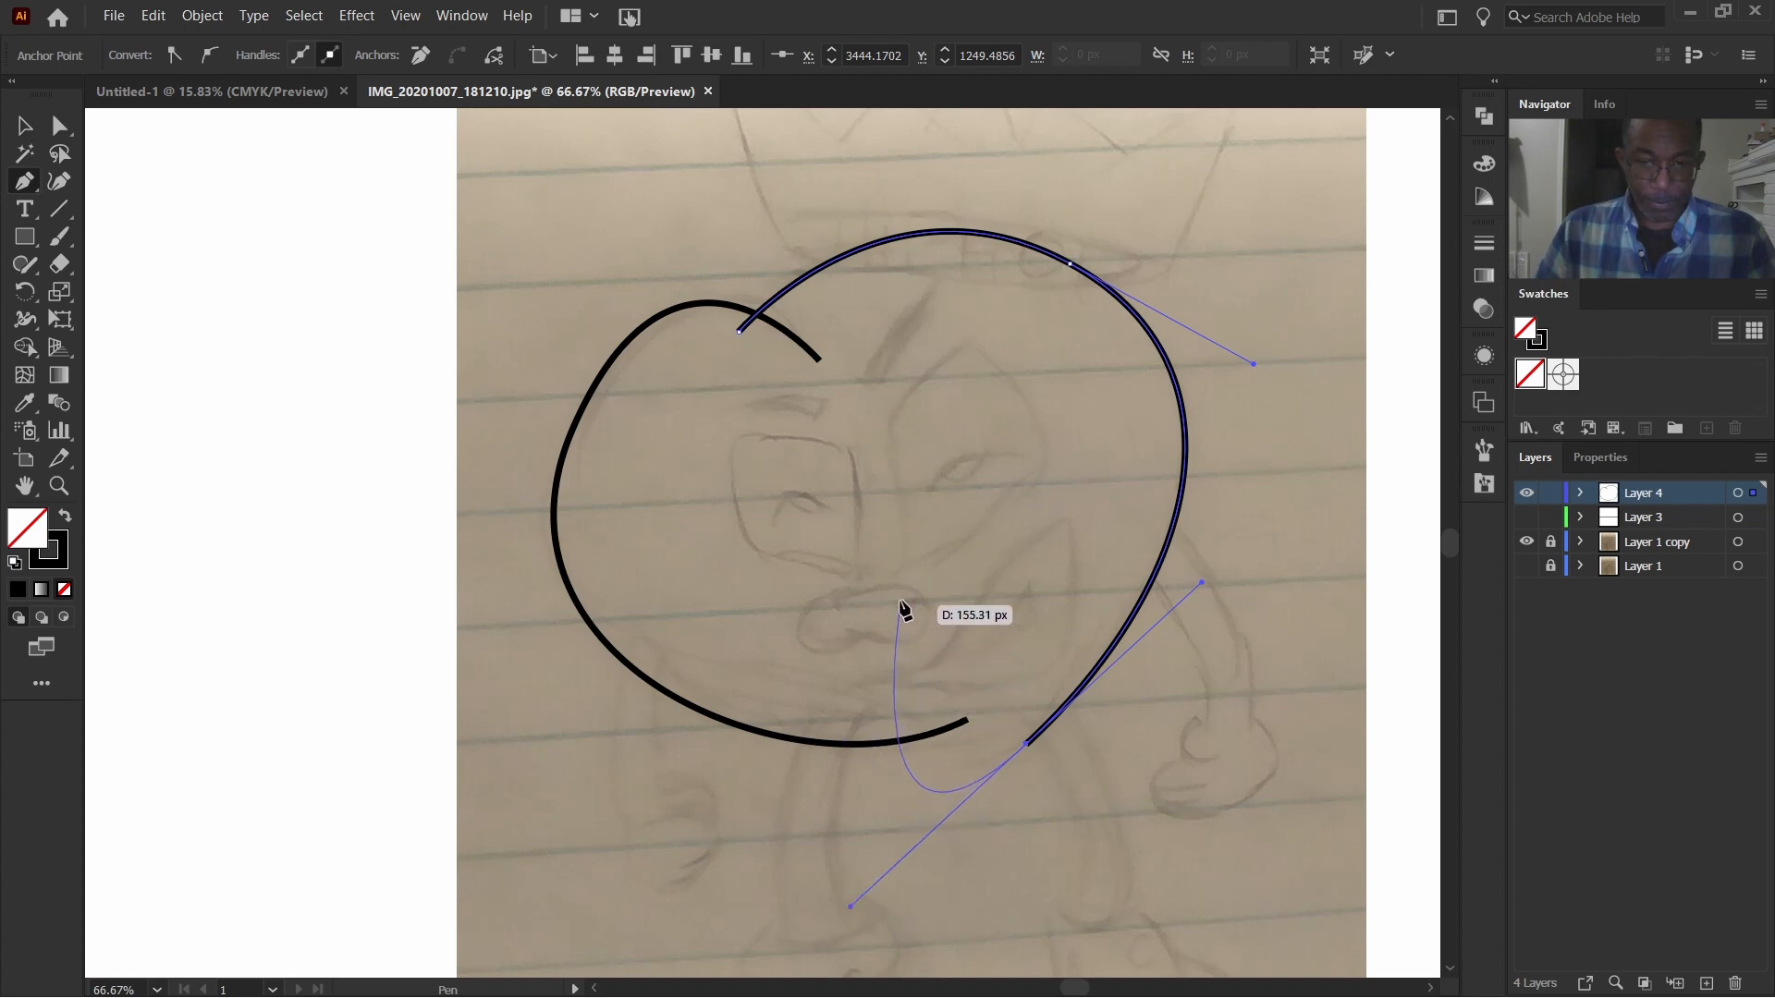
key(alt)
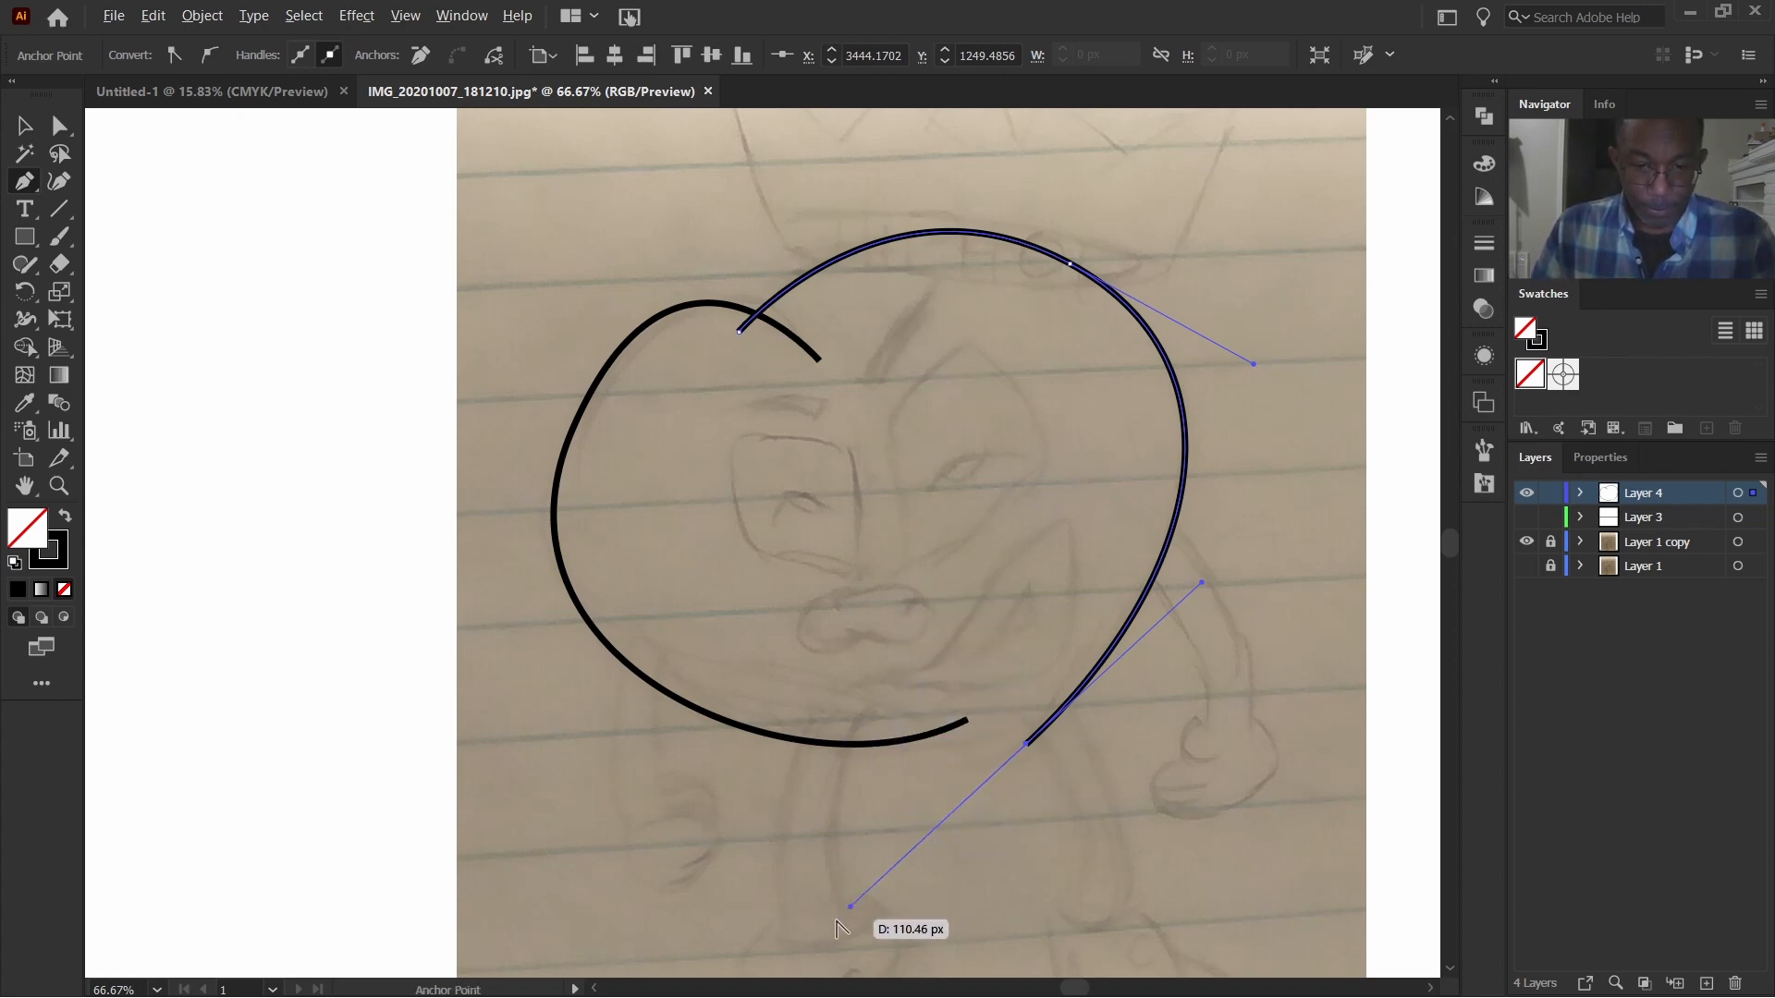
drag(850, 906, 952, 808)
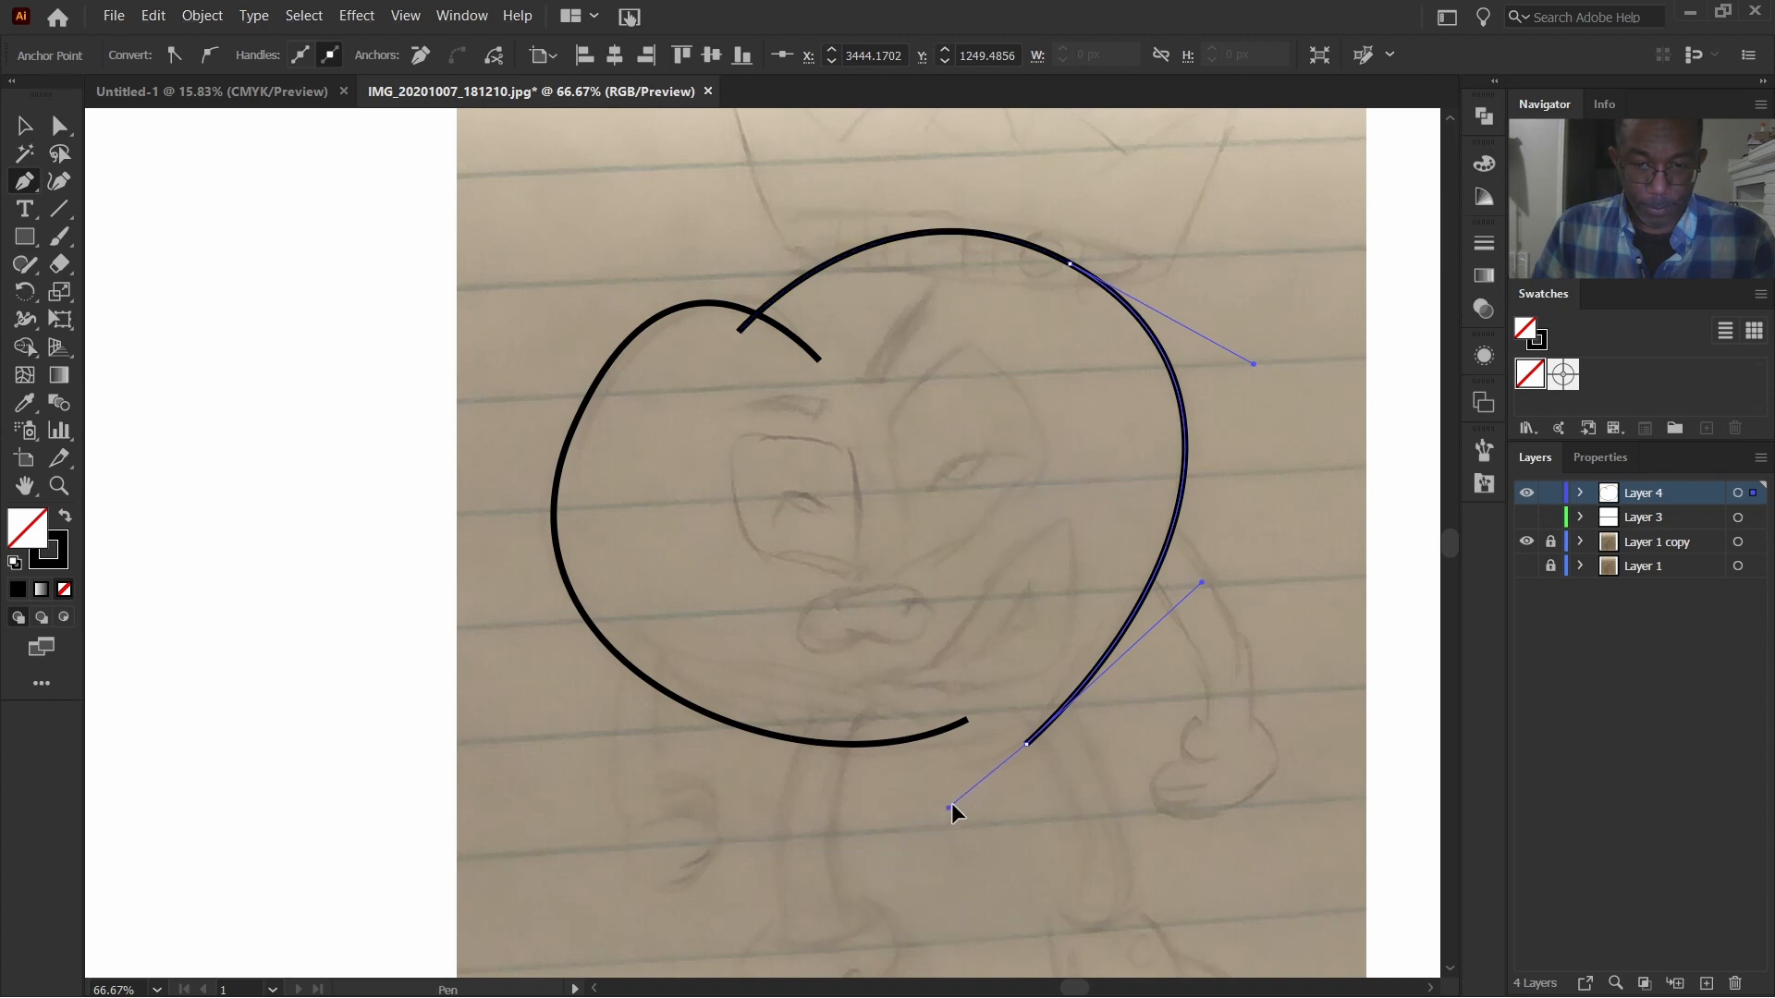
drag(868, 709, 843, 668)
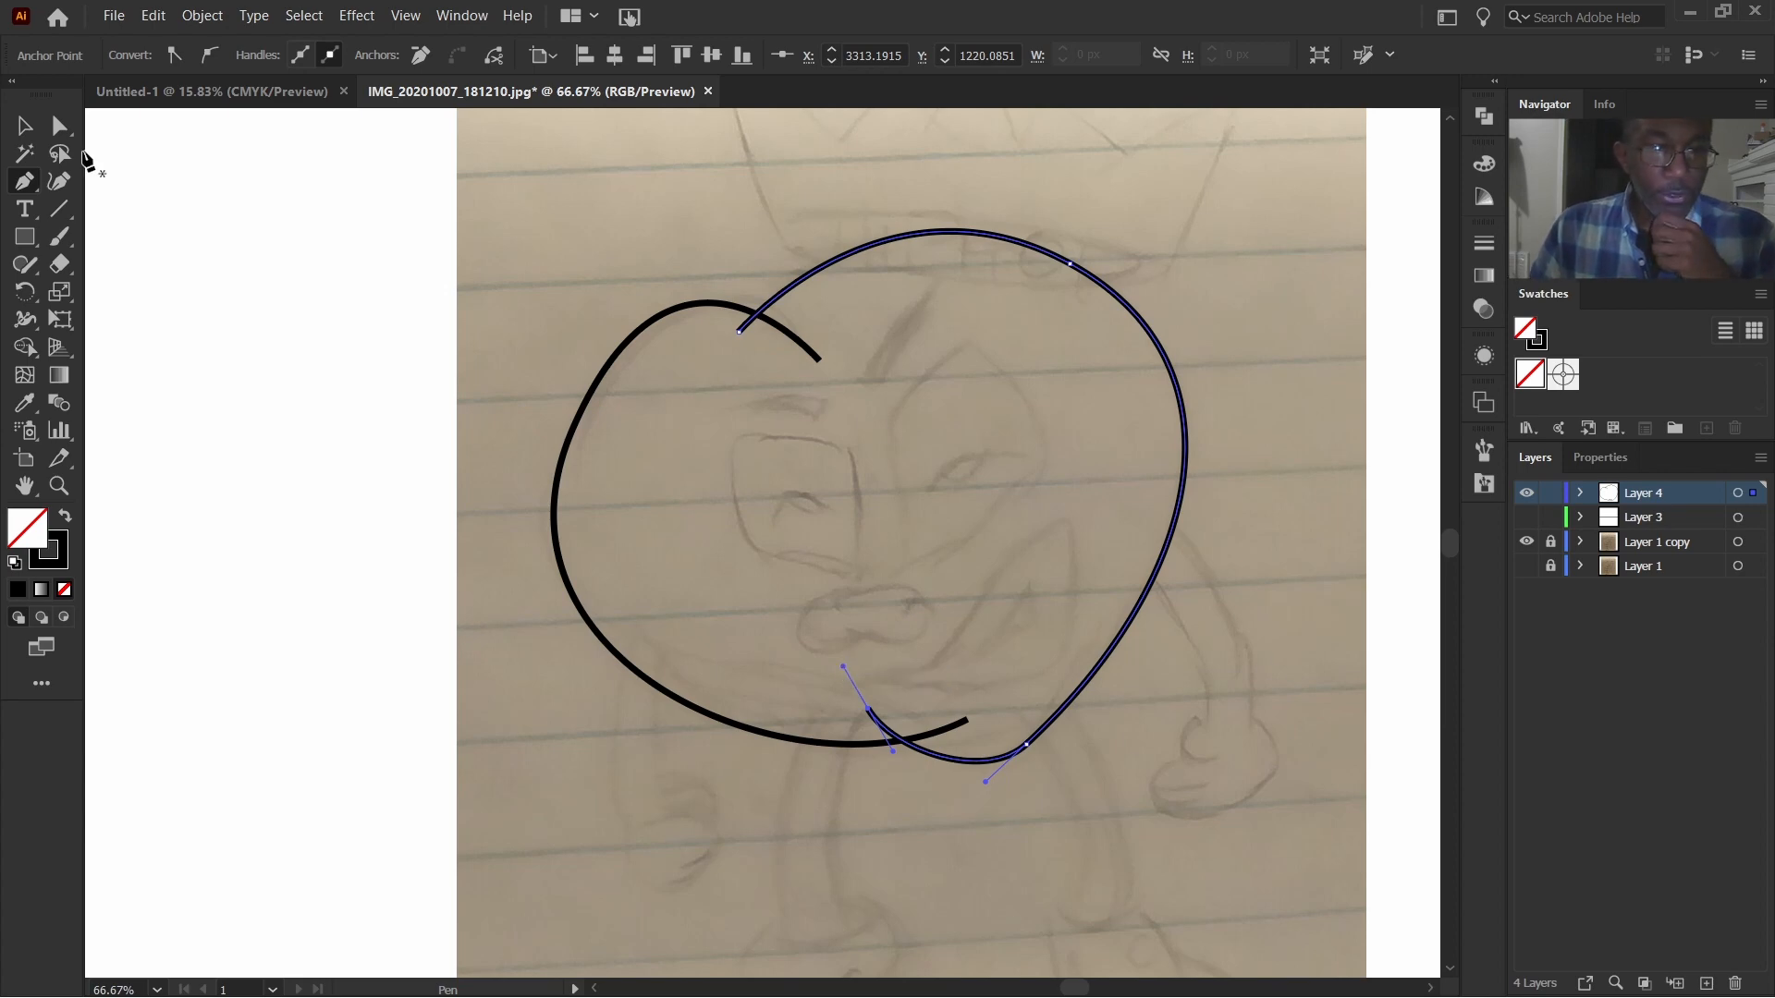
click(28, 123)
click(253, 305)
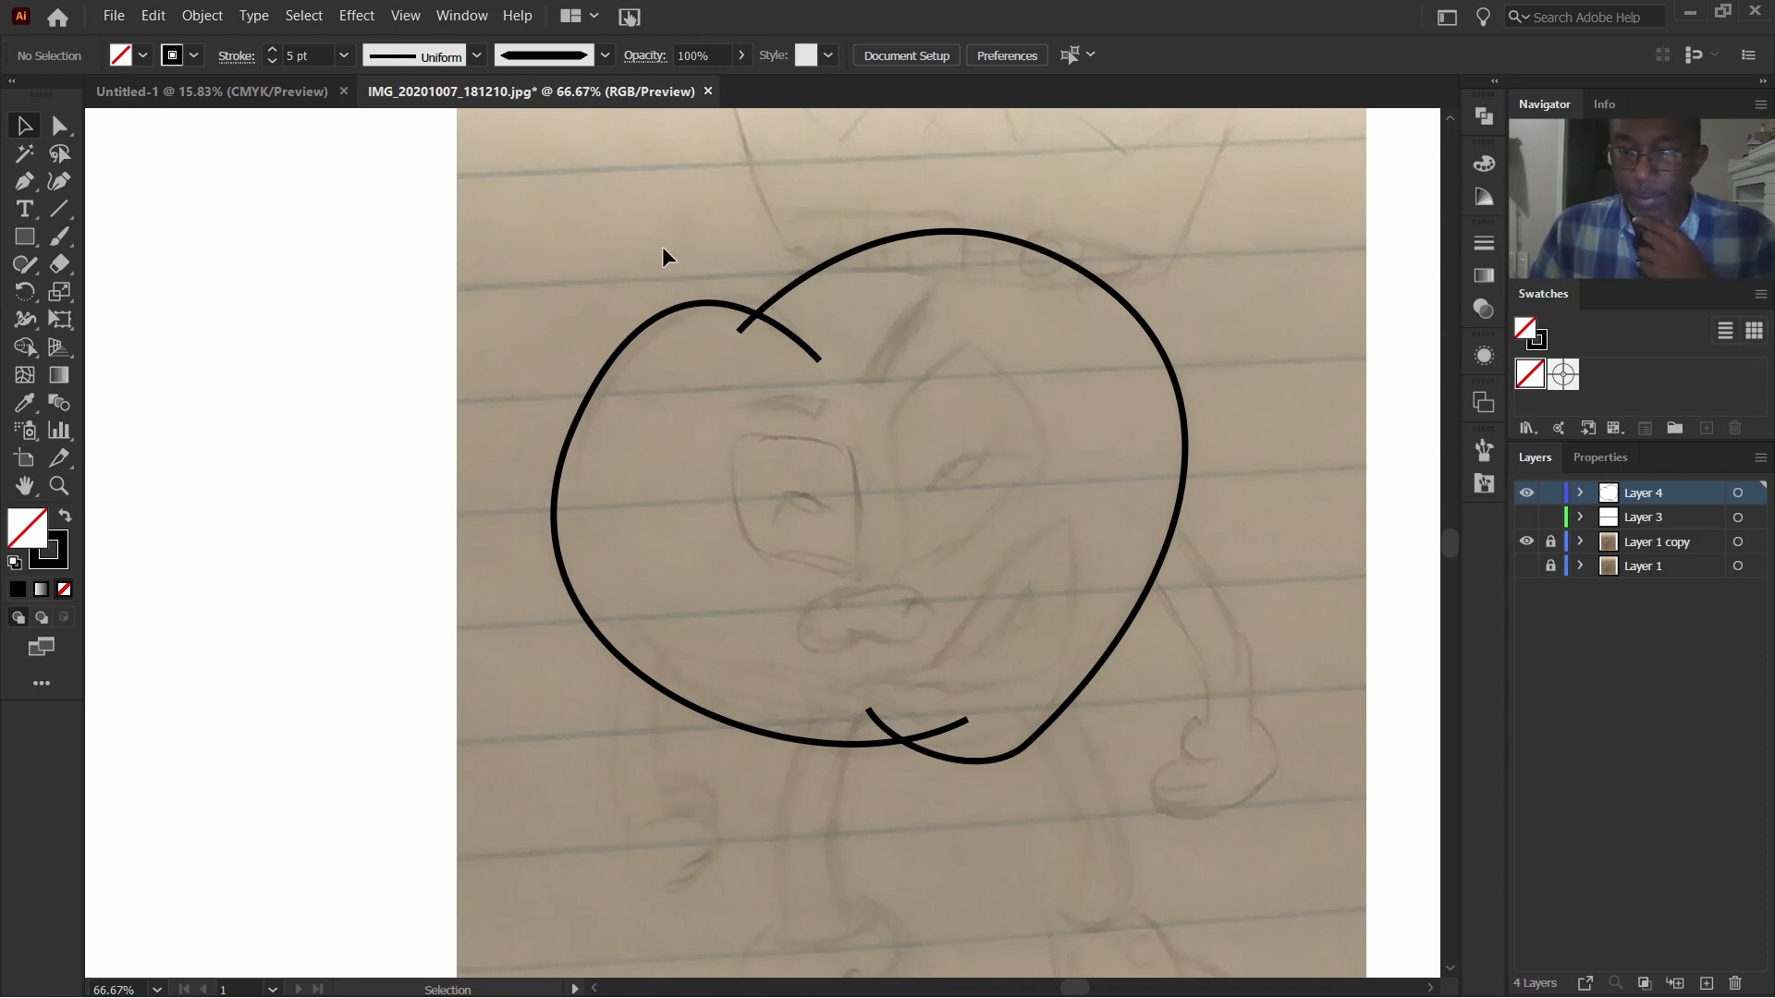
Step: Apply the thicker double-pointed art brush to the right head curve and deselect it
click(927, 235)
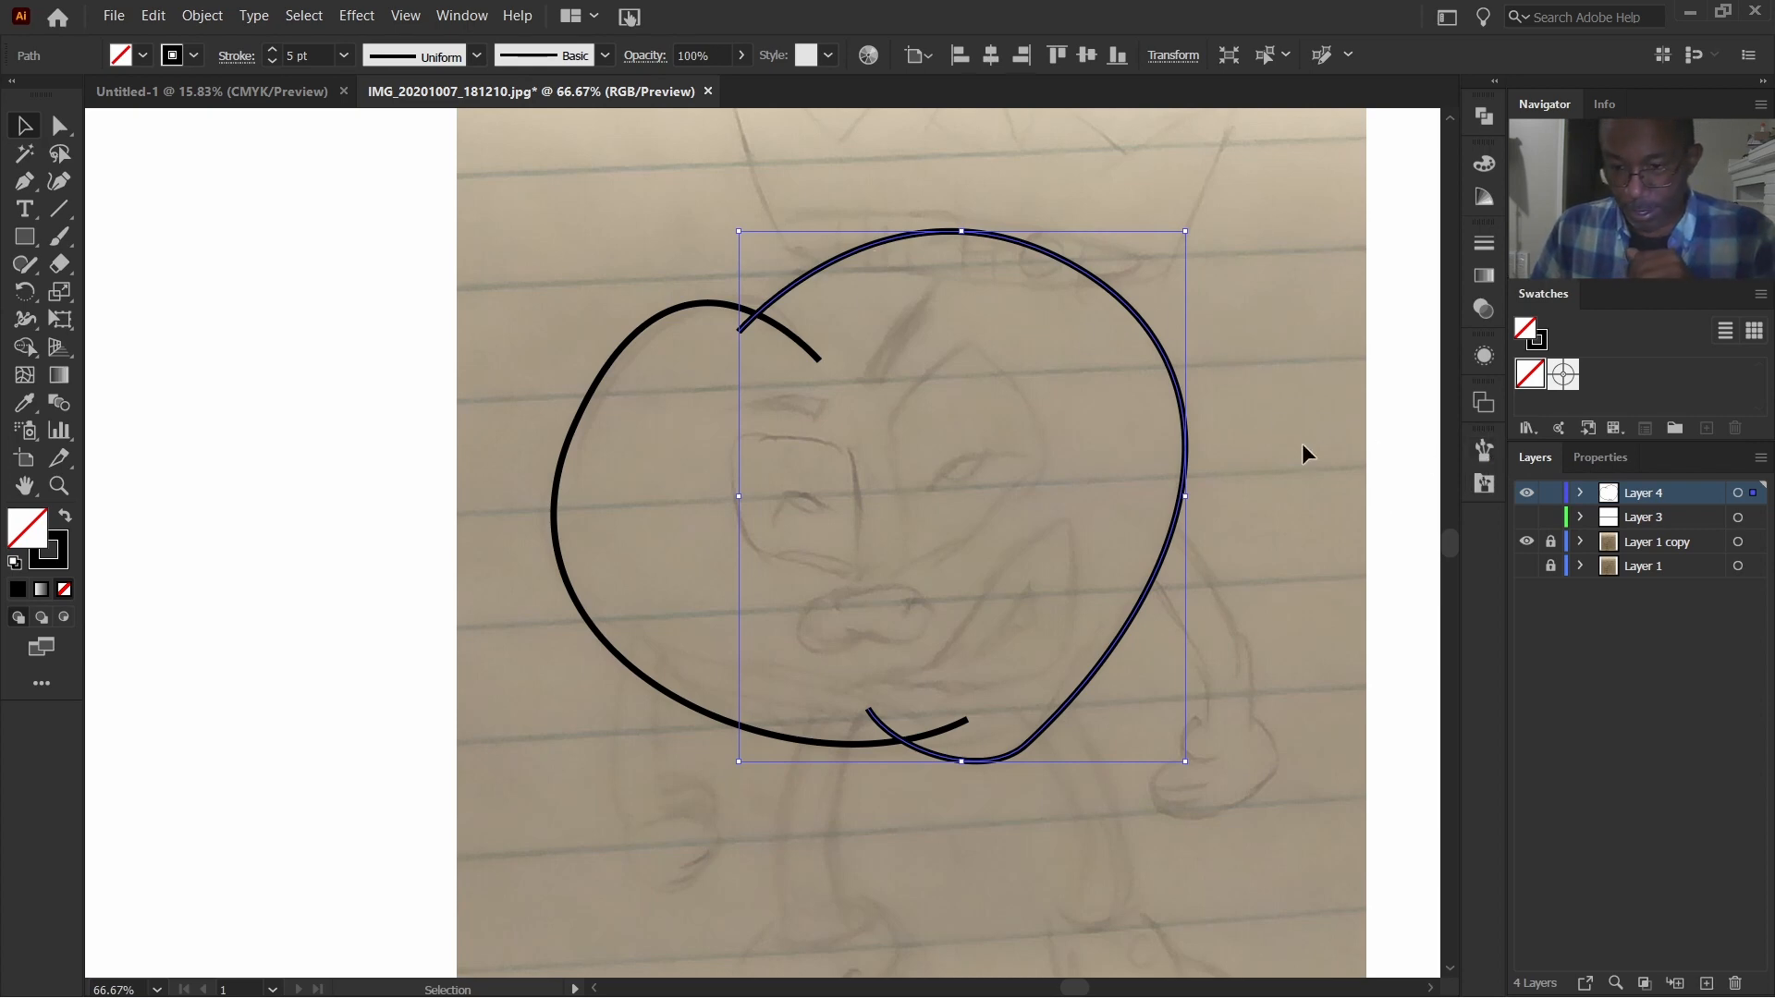
click(1484, 457)
click(1277, 595)
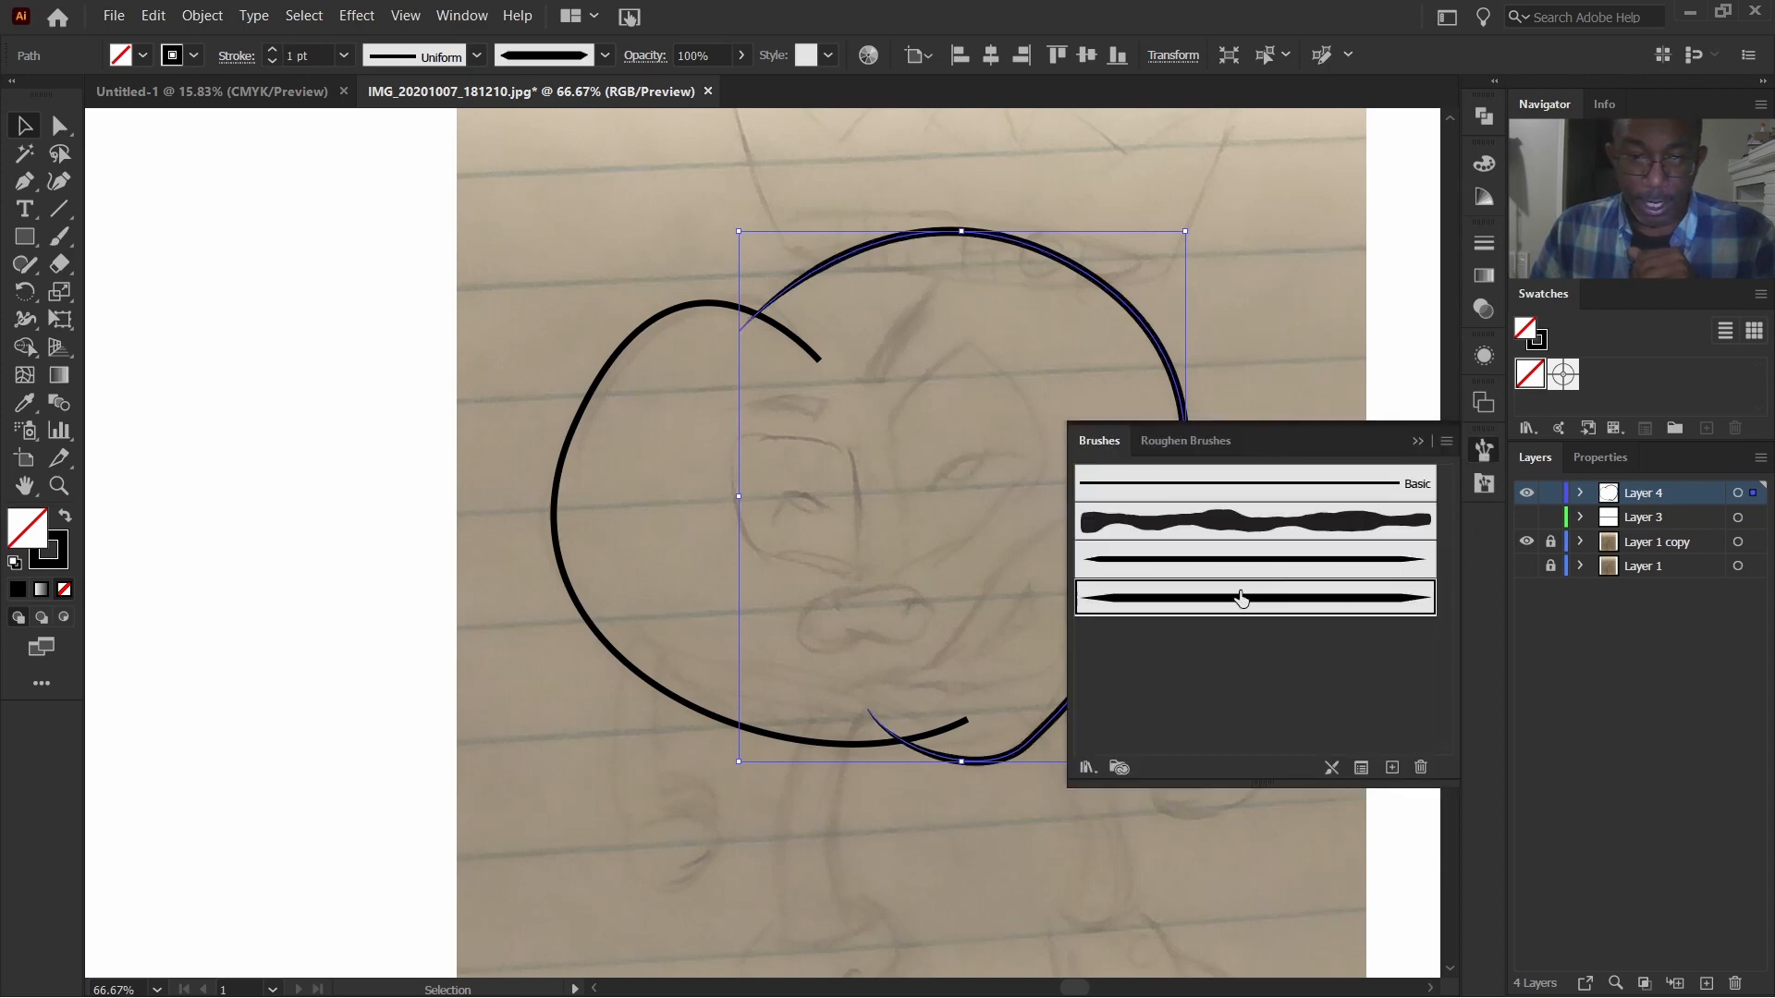
click(702, 830)
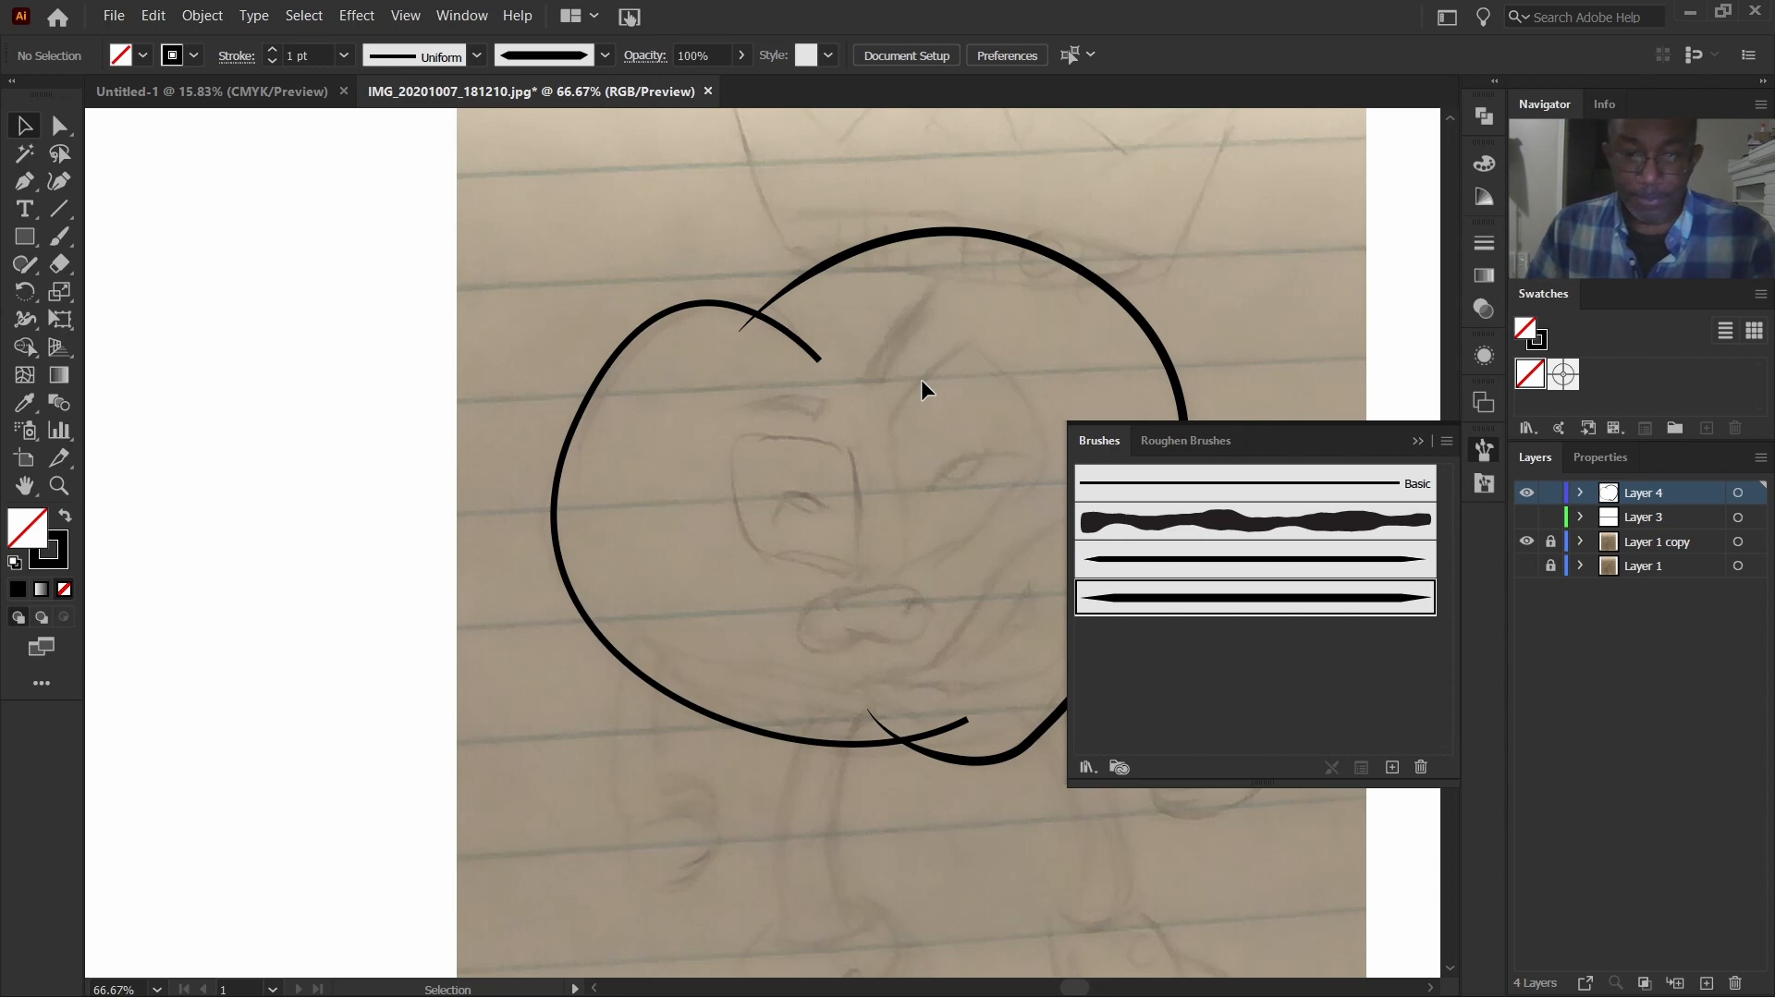
Step: Apply the wavy, uneven-edged art brush to the left head curve and deselect it
drag(615, 254, 649, 562)
click(1236, 536)
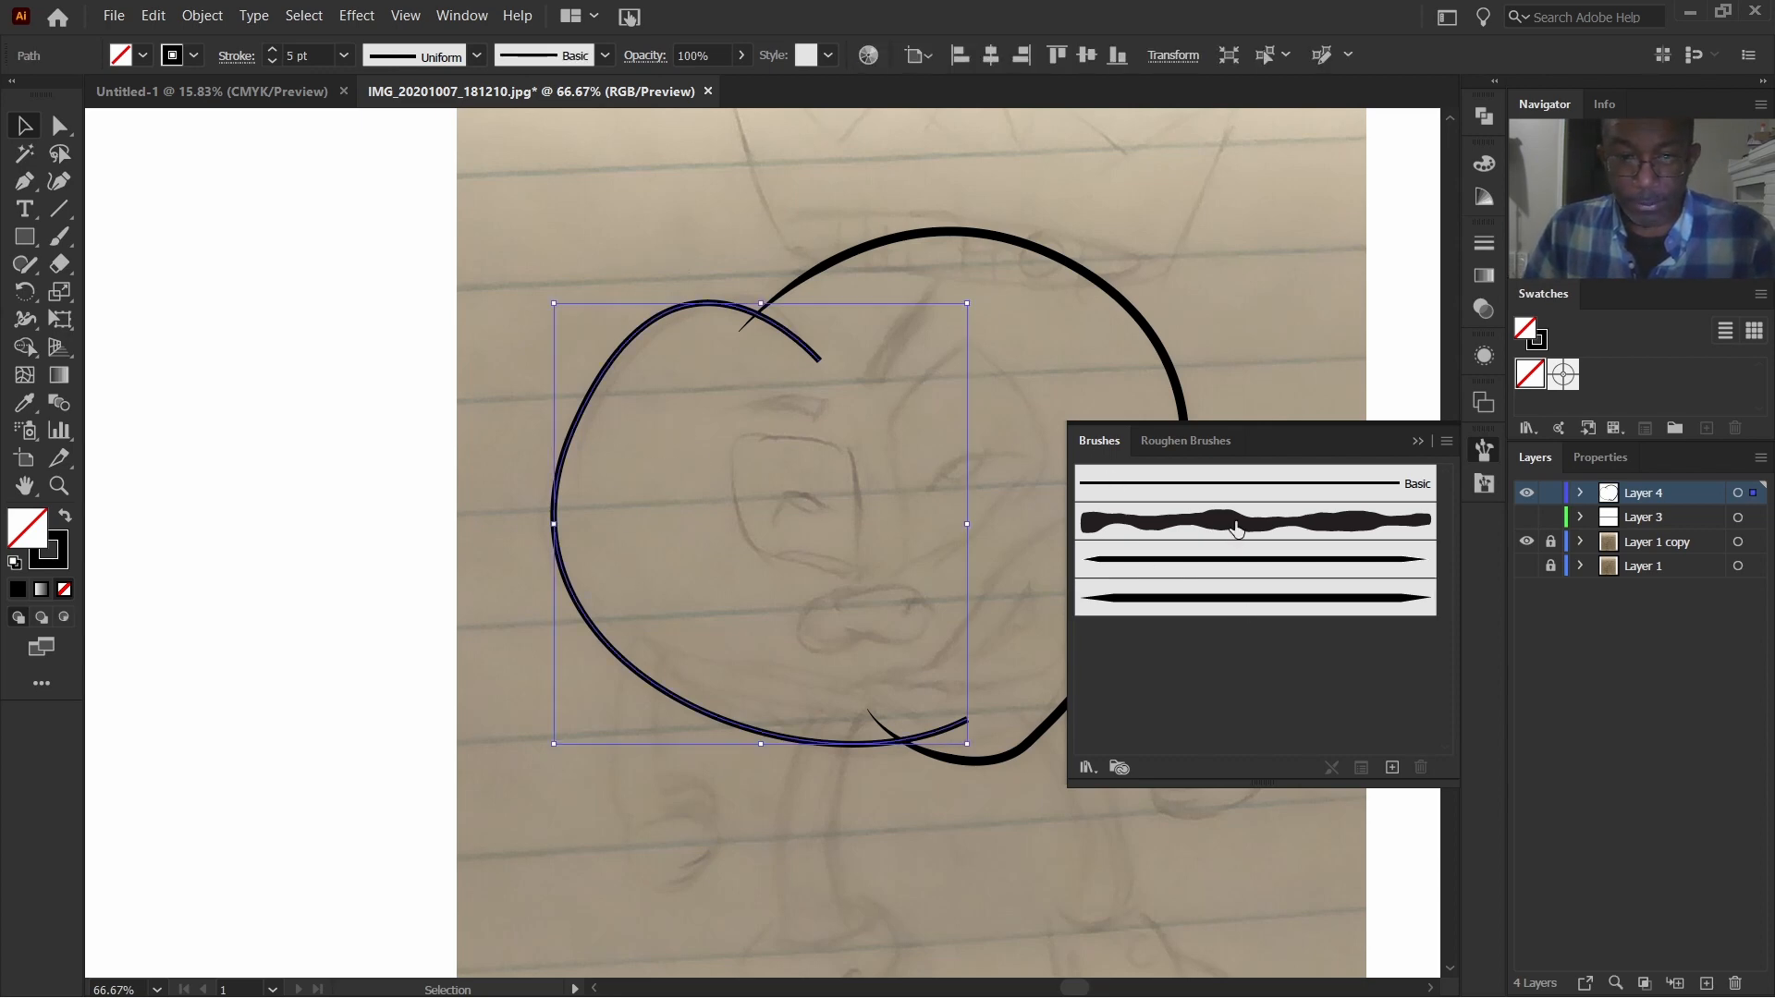
click(1022, 806)
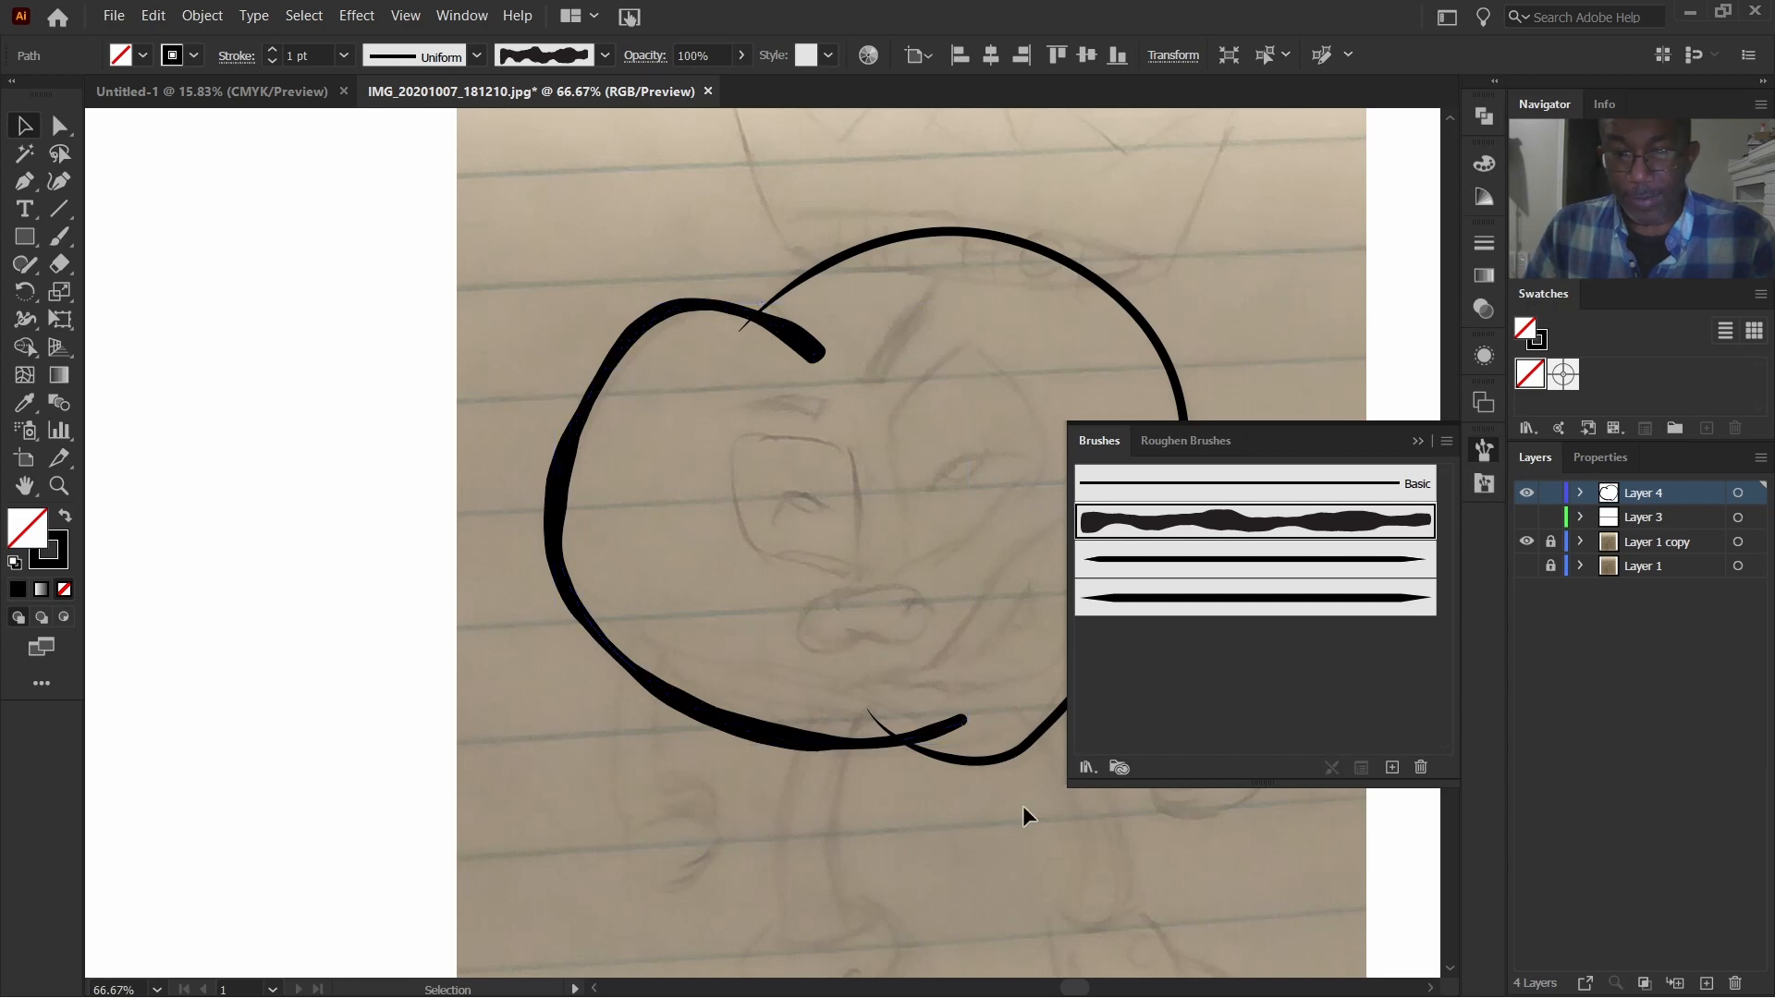
Step: Draw a horizontal line about 787 px long with the Line Segment tool on the blank artboard area beside the sketch
click(1418, 442)
scroll(1147, 694, down, 1)
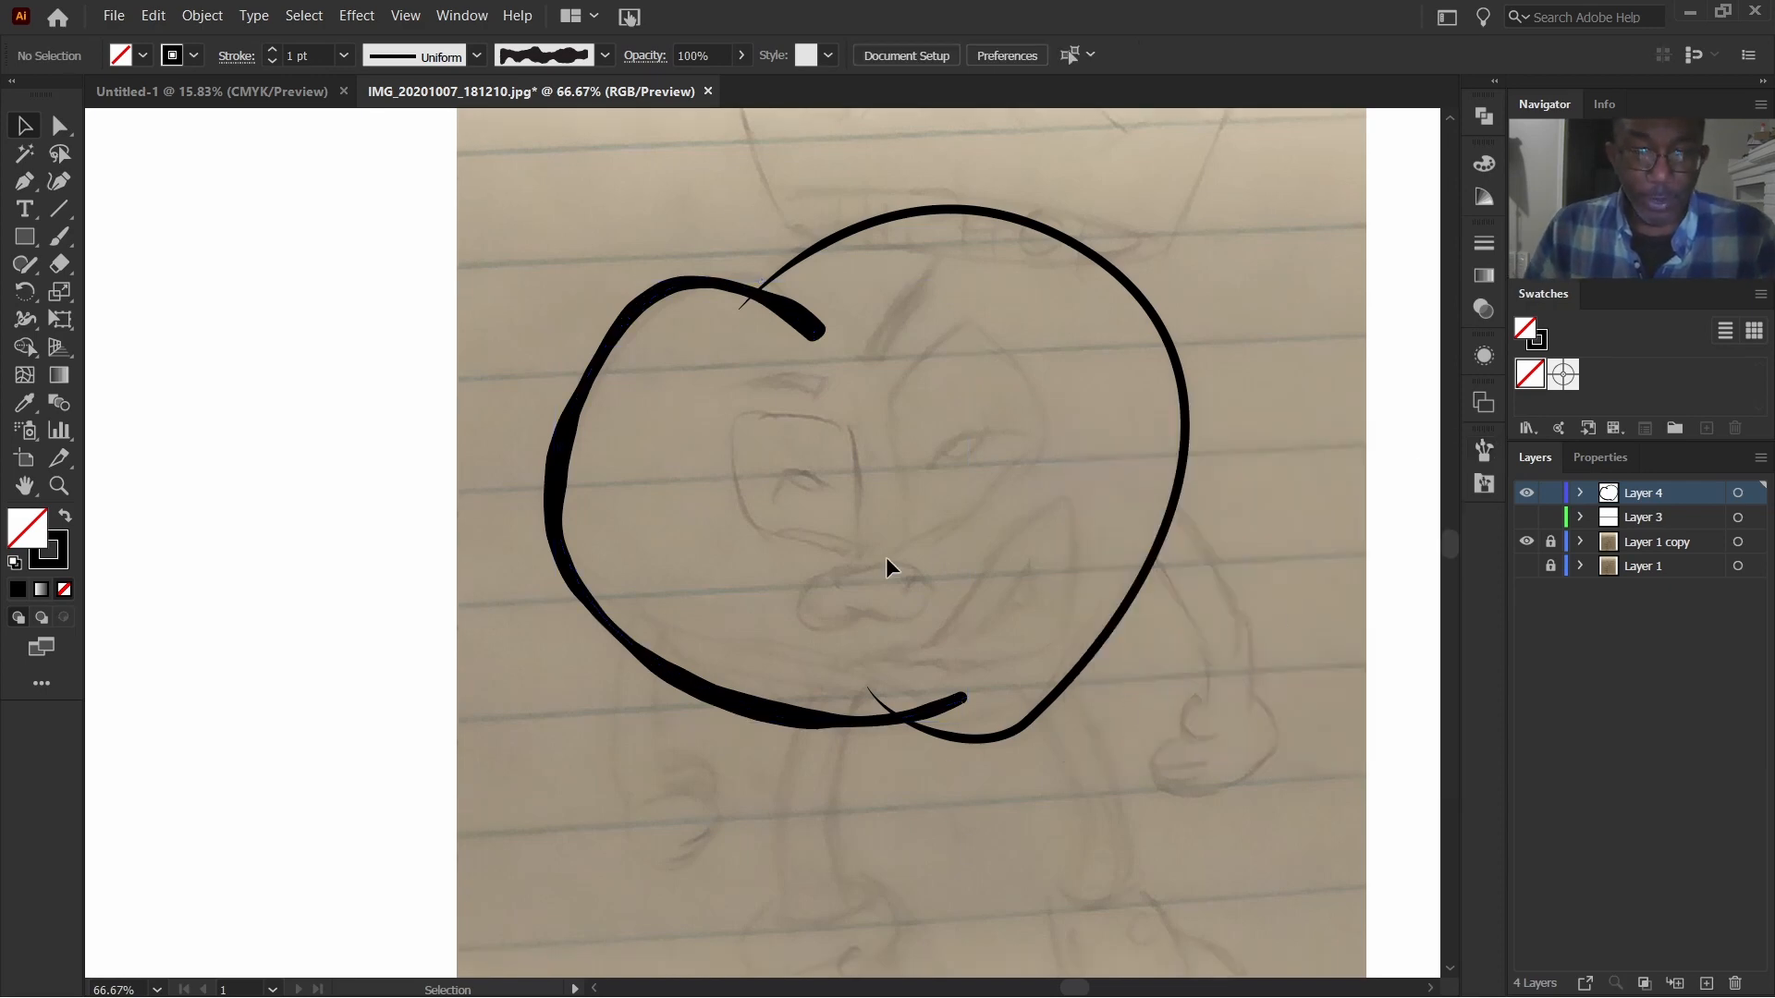
scroll(880, 463, down, 2)
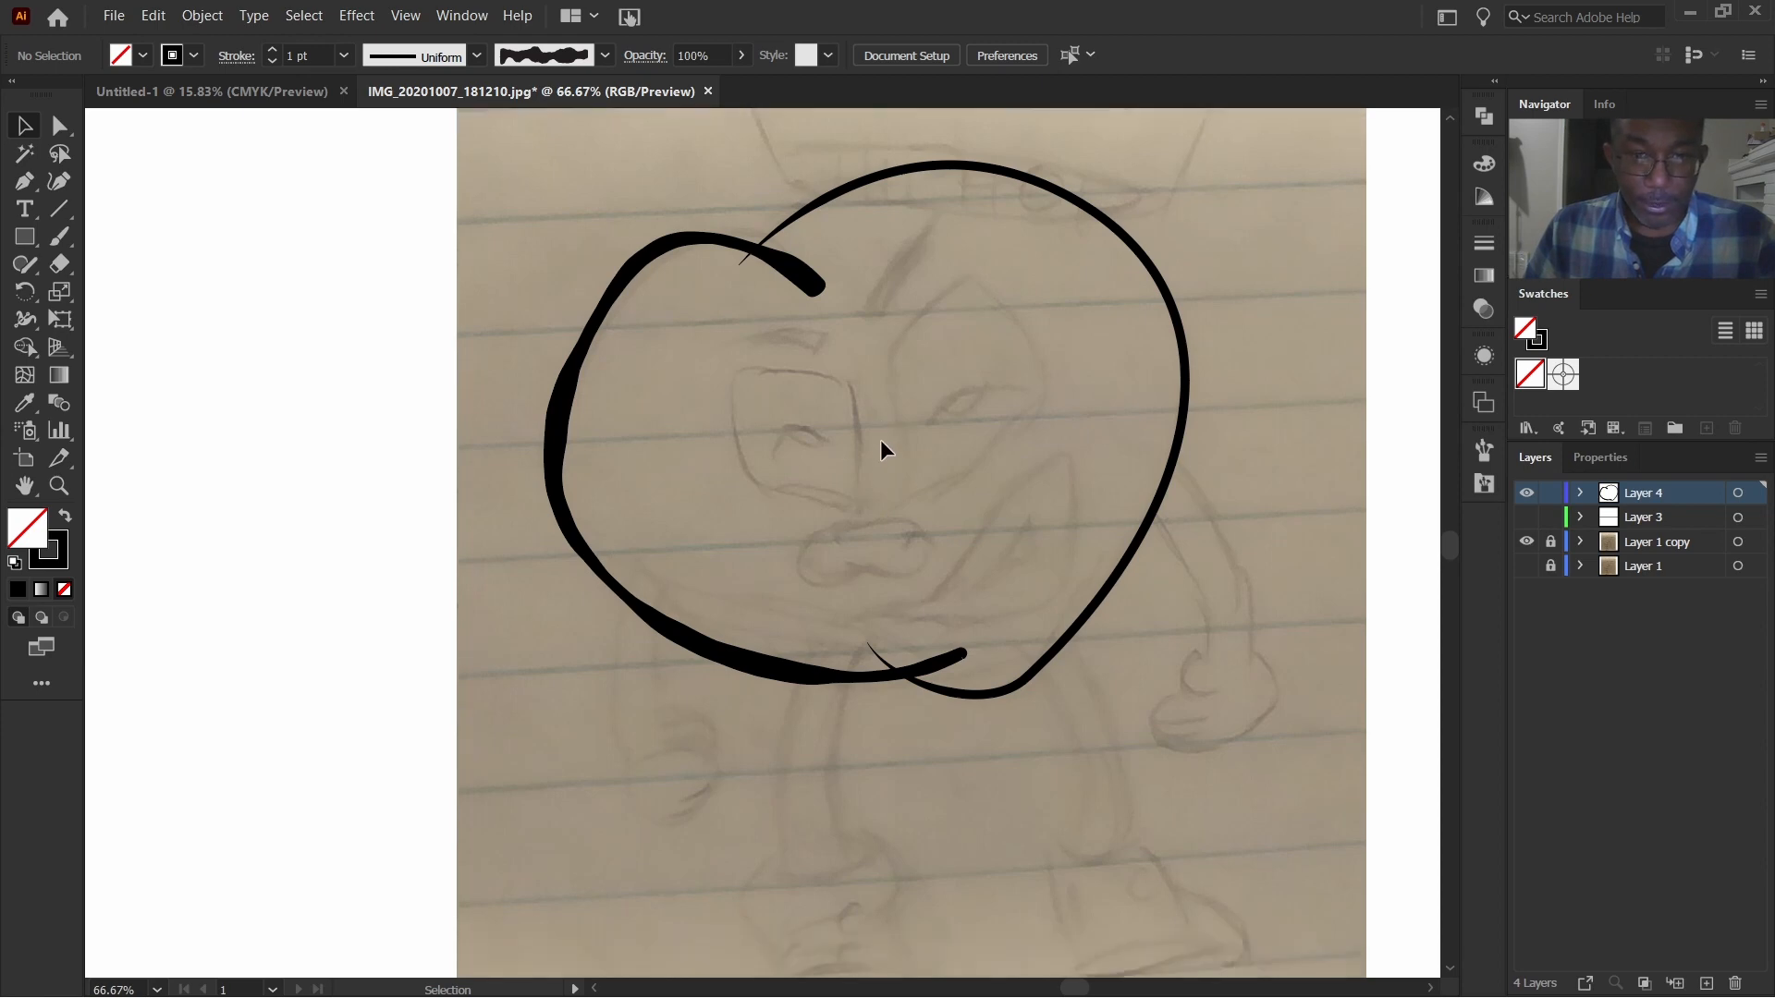
alt+scroll(879, 408, down, 1)
scroll(943, 481, up, 3)
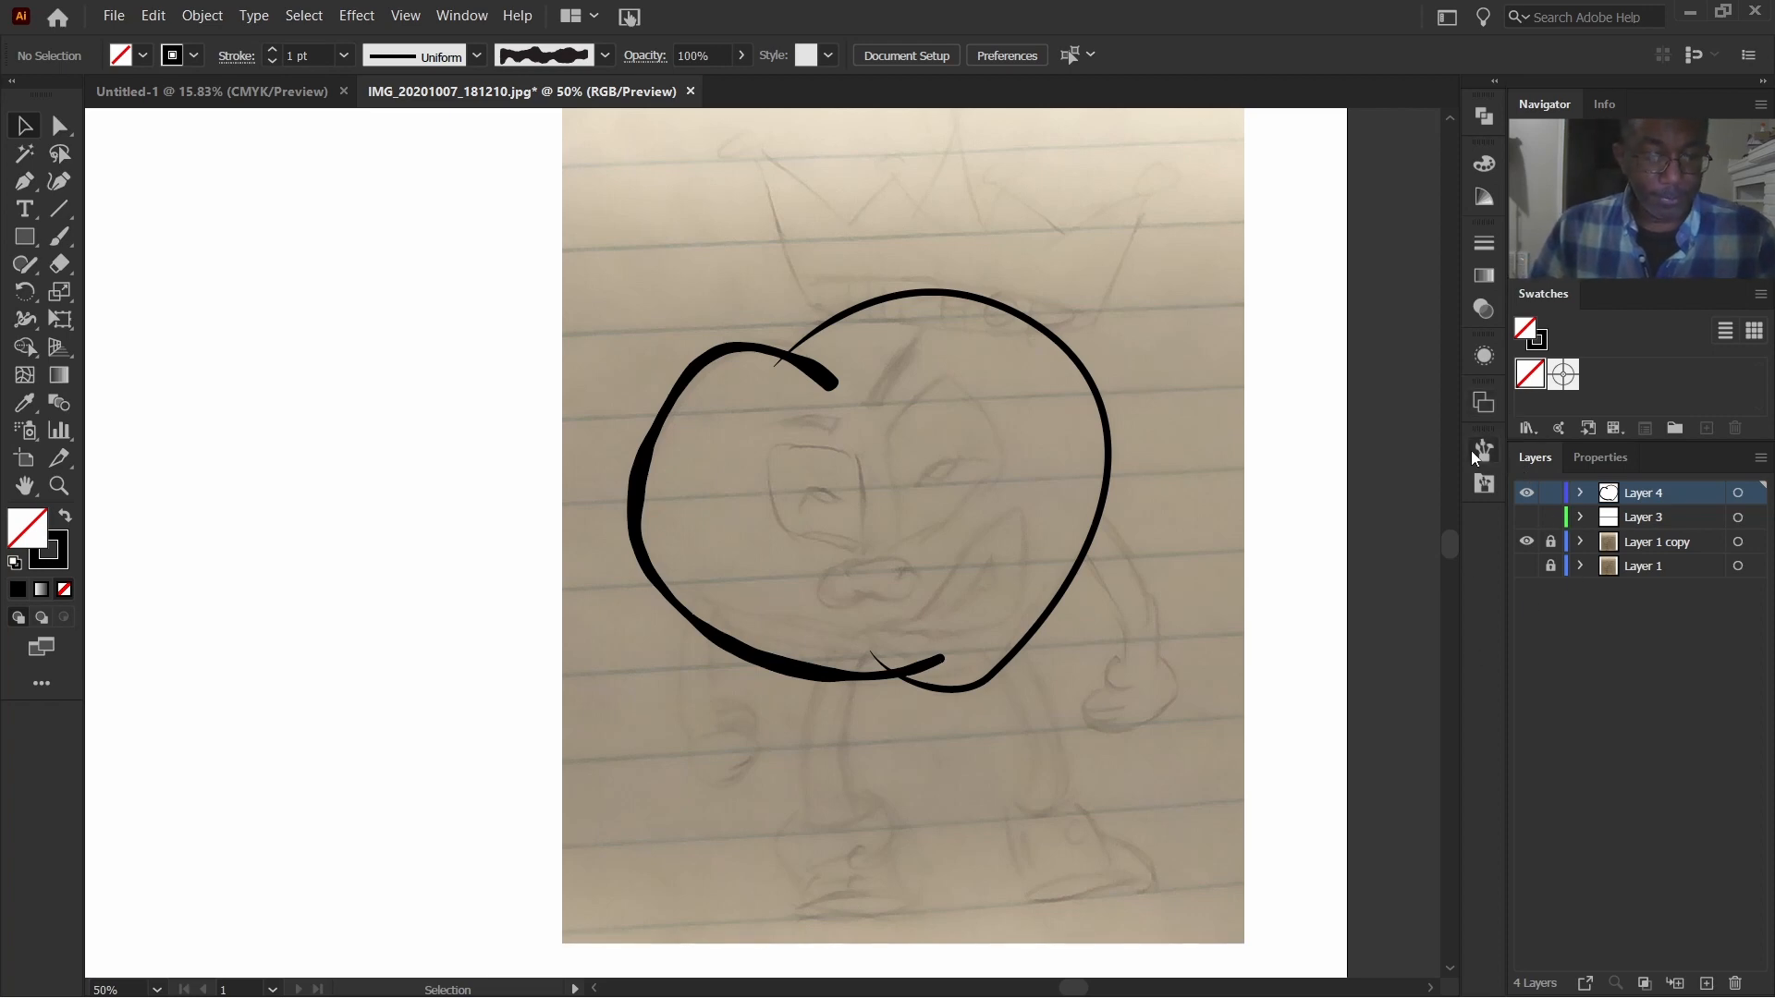
scroll(802, 459, down, 1)
scroll(846, 506, left, 4)
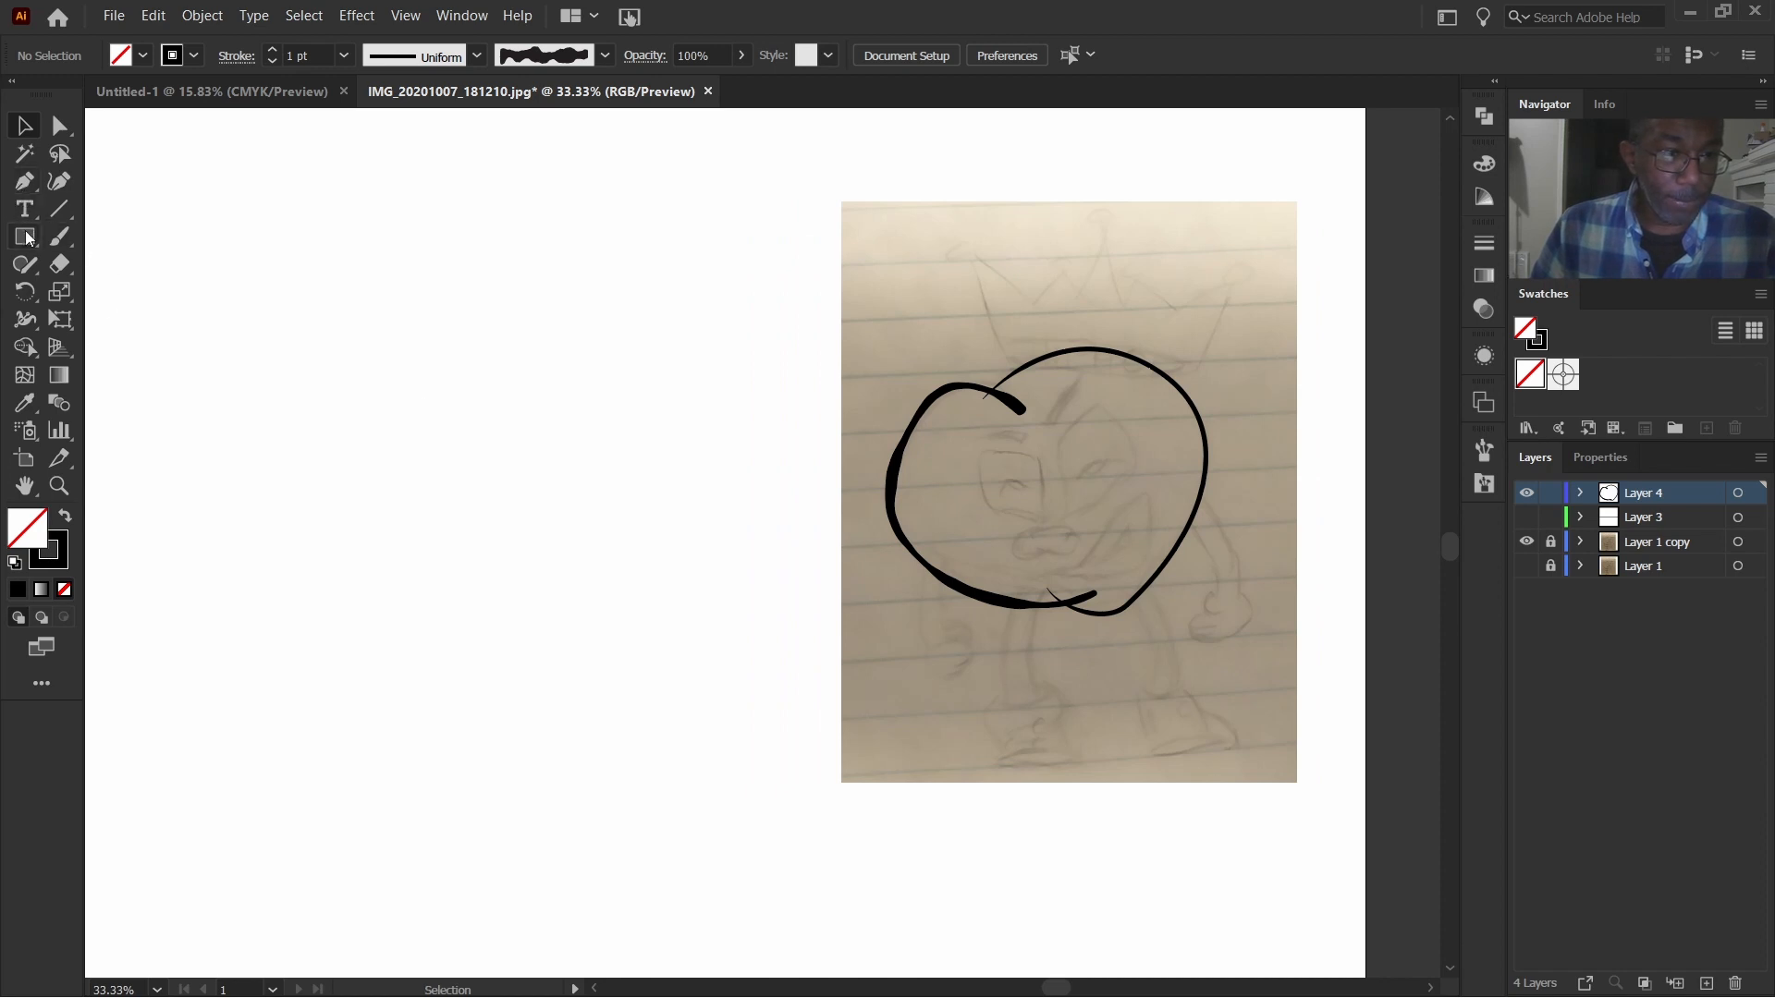
click(60, 210)
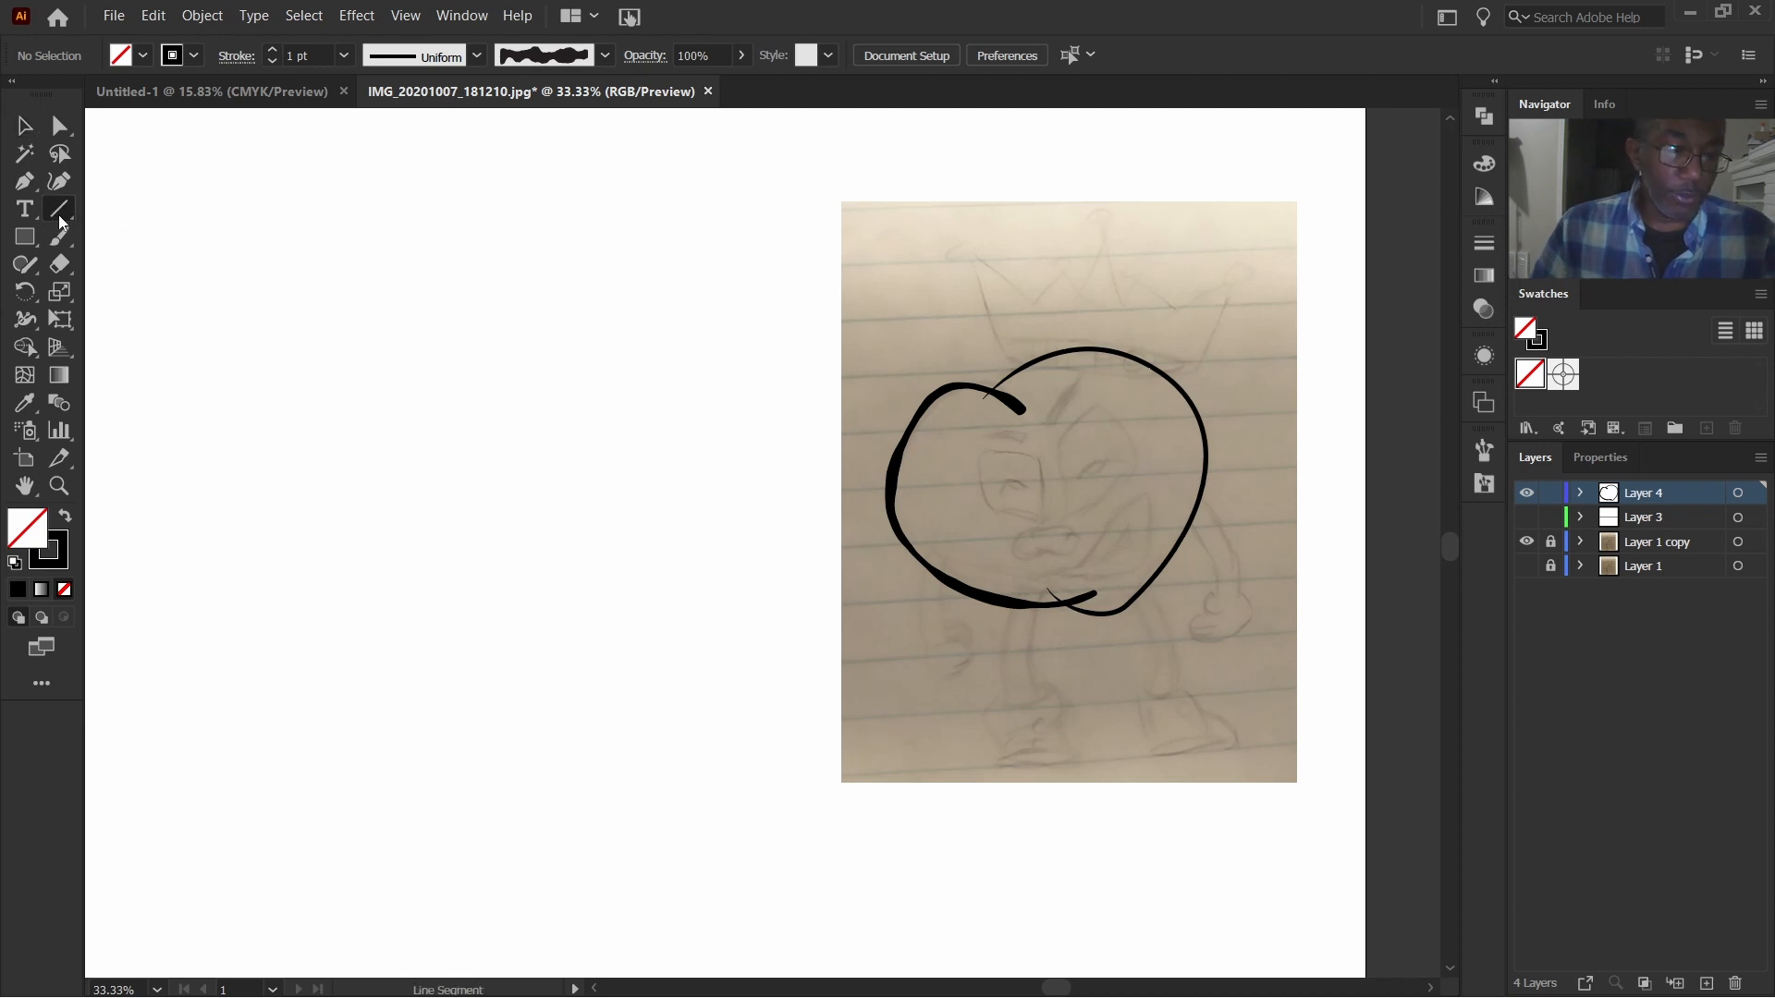
drag(207, 504, 681, 313)
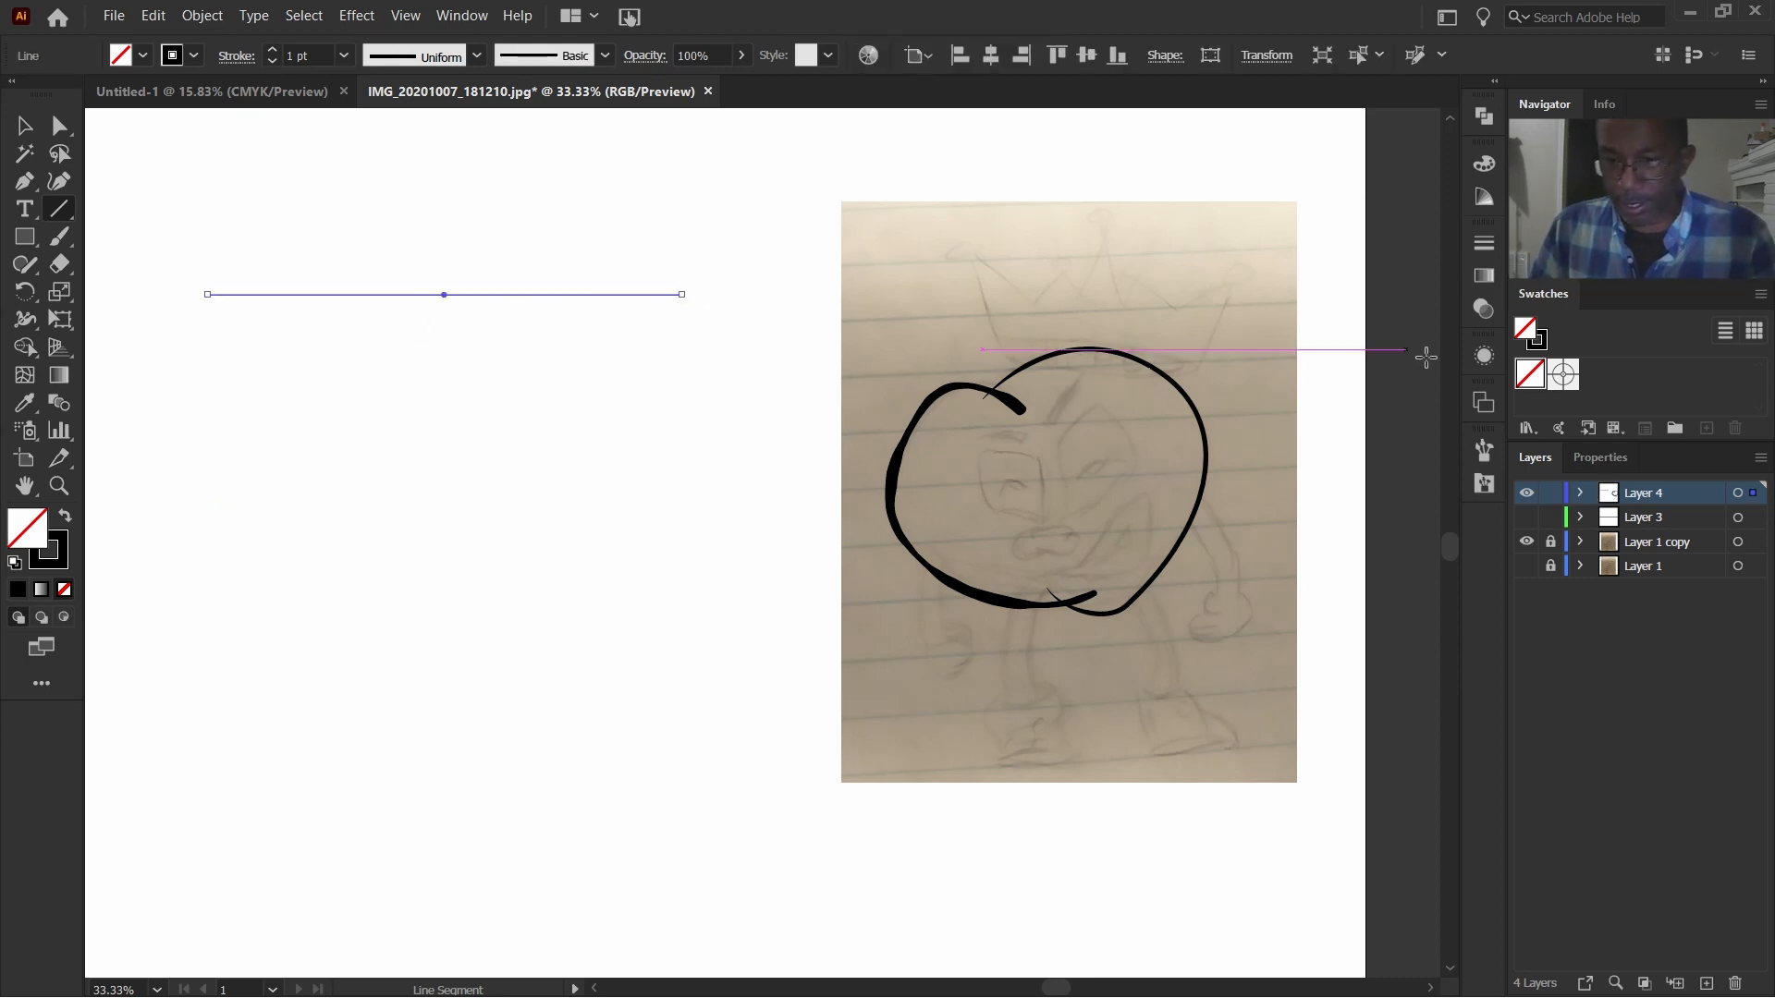
Step: Set the new horizontal line's stroke weight to 10 pt
click(1596, 456)
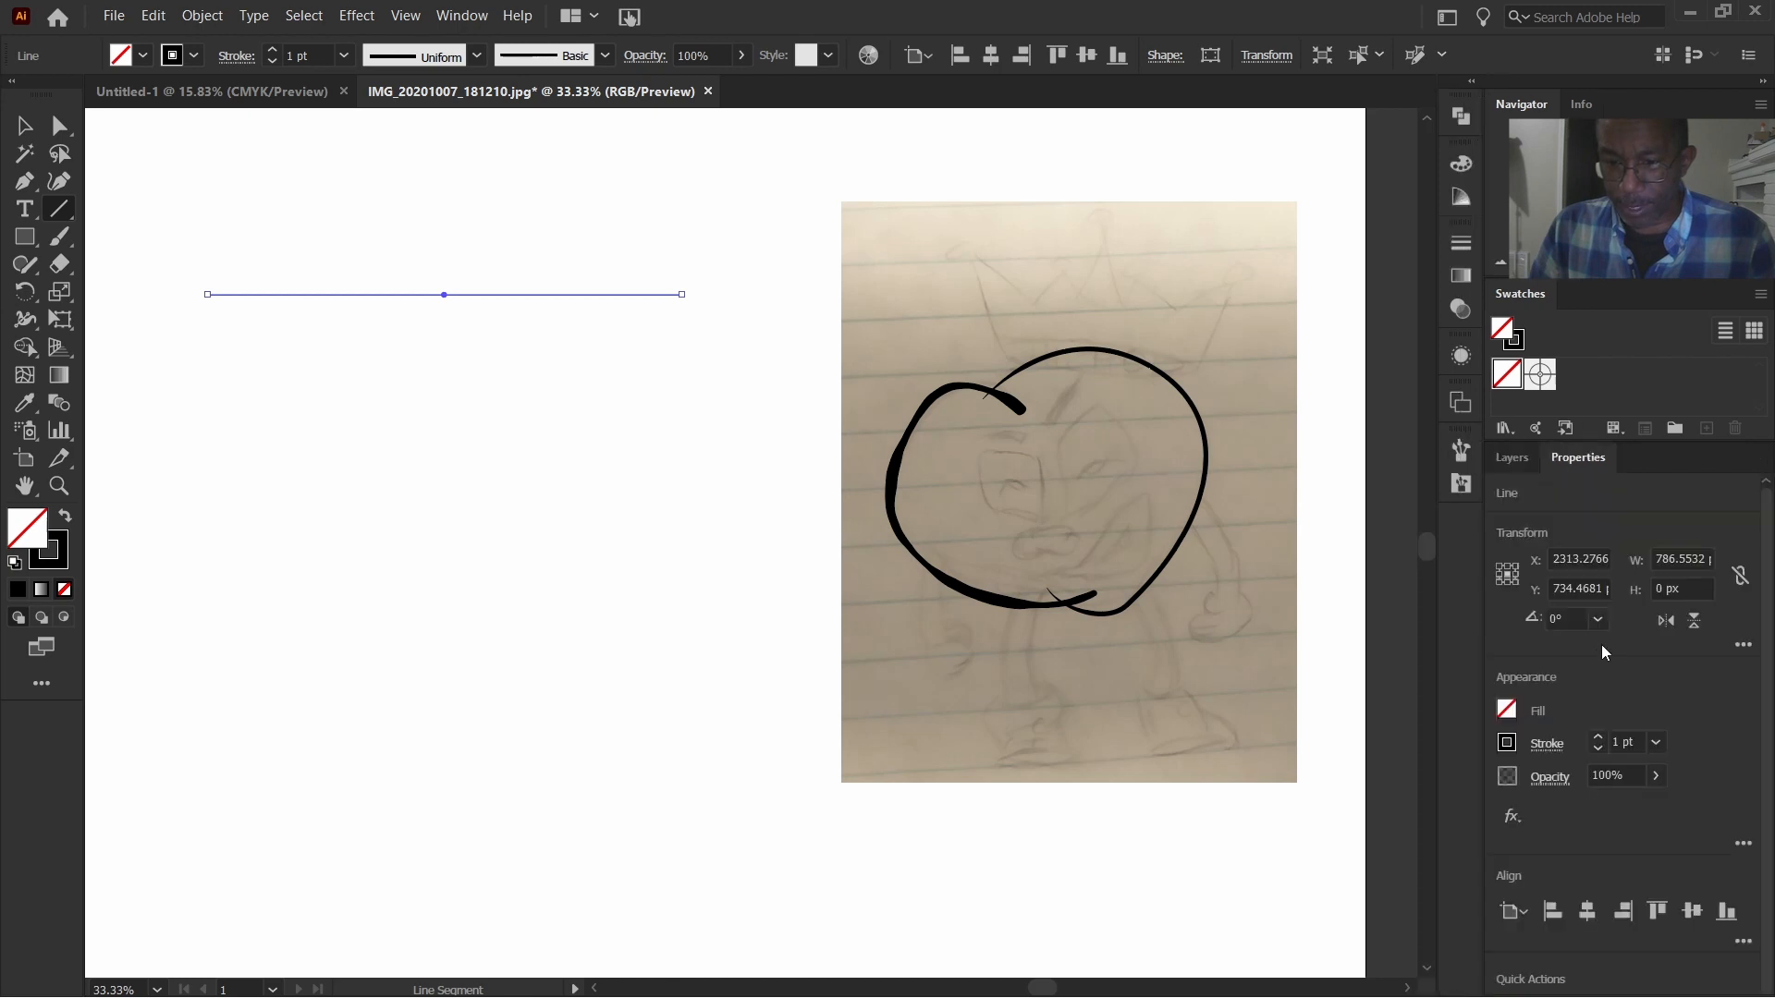
click(1599, 739)
click(1599, 740)
click(1598, 740)
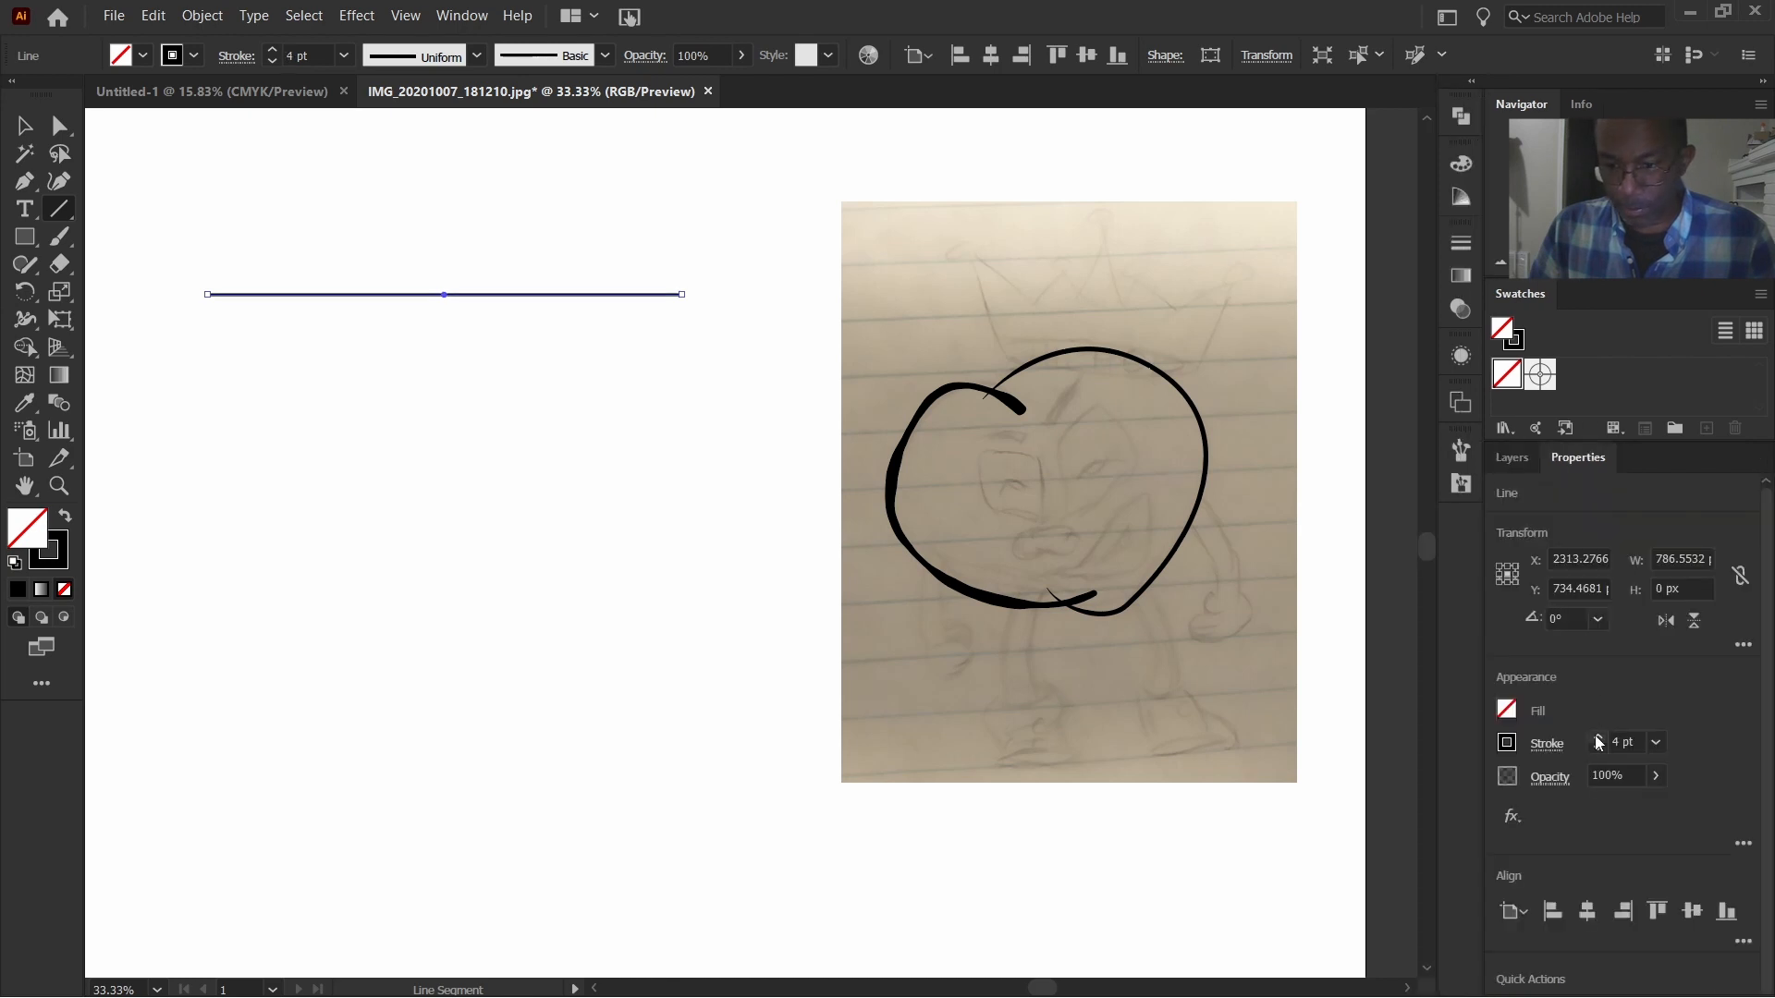
click(1598, 740)
click(1599, 740)
click(1599, 740)
click(1599, 740)
click(1599, 739)
click(1599, 739)
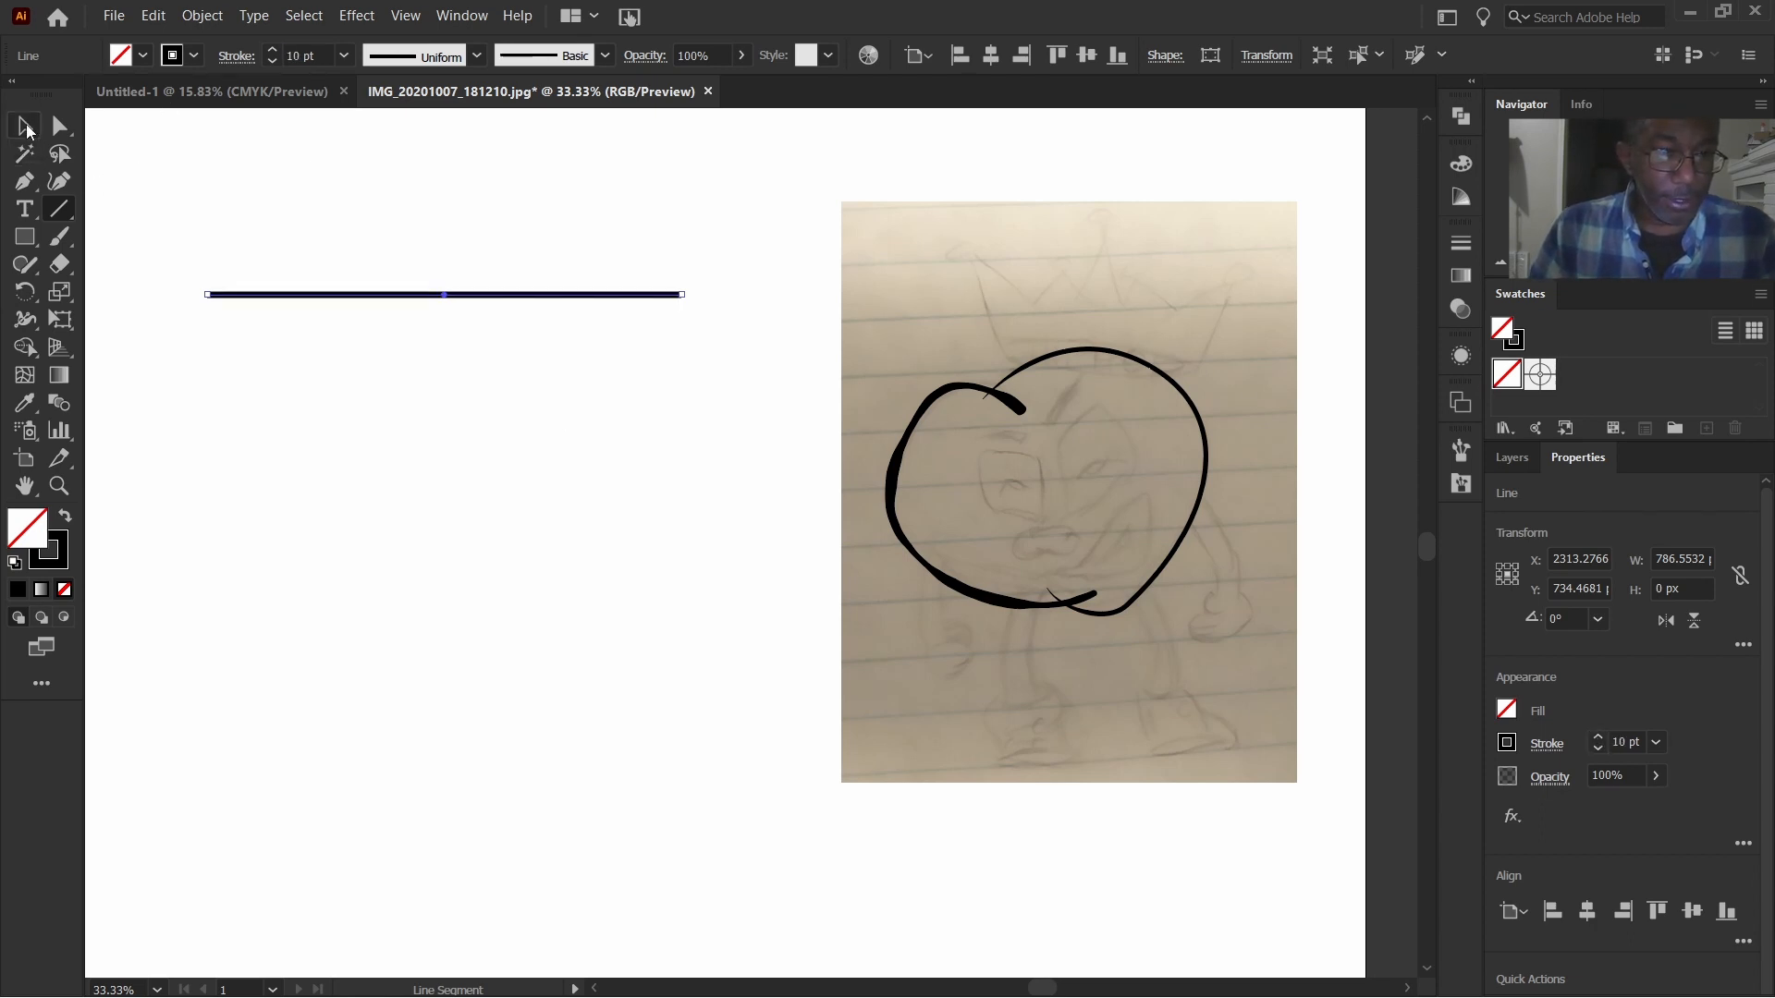
Step: Start a Roughen effect on the line with preview, using absolute size and corner points after trying smooth ones
click(204, 16)
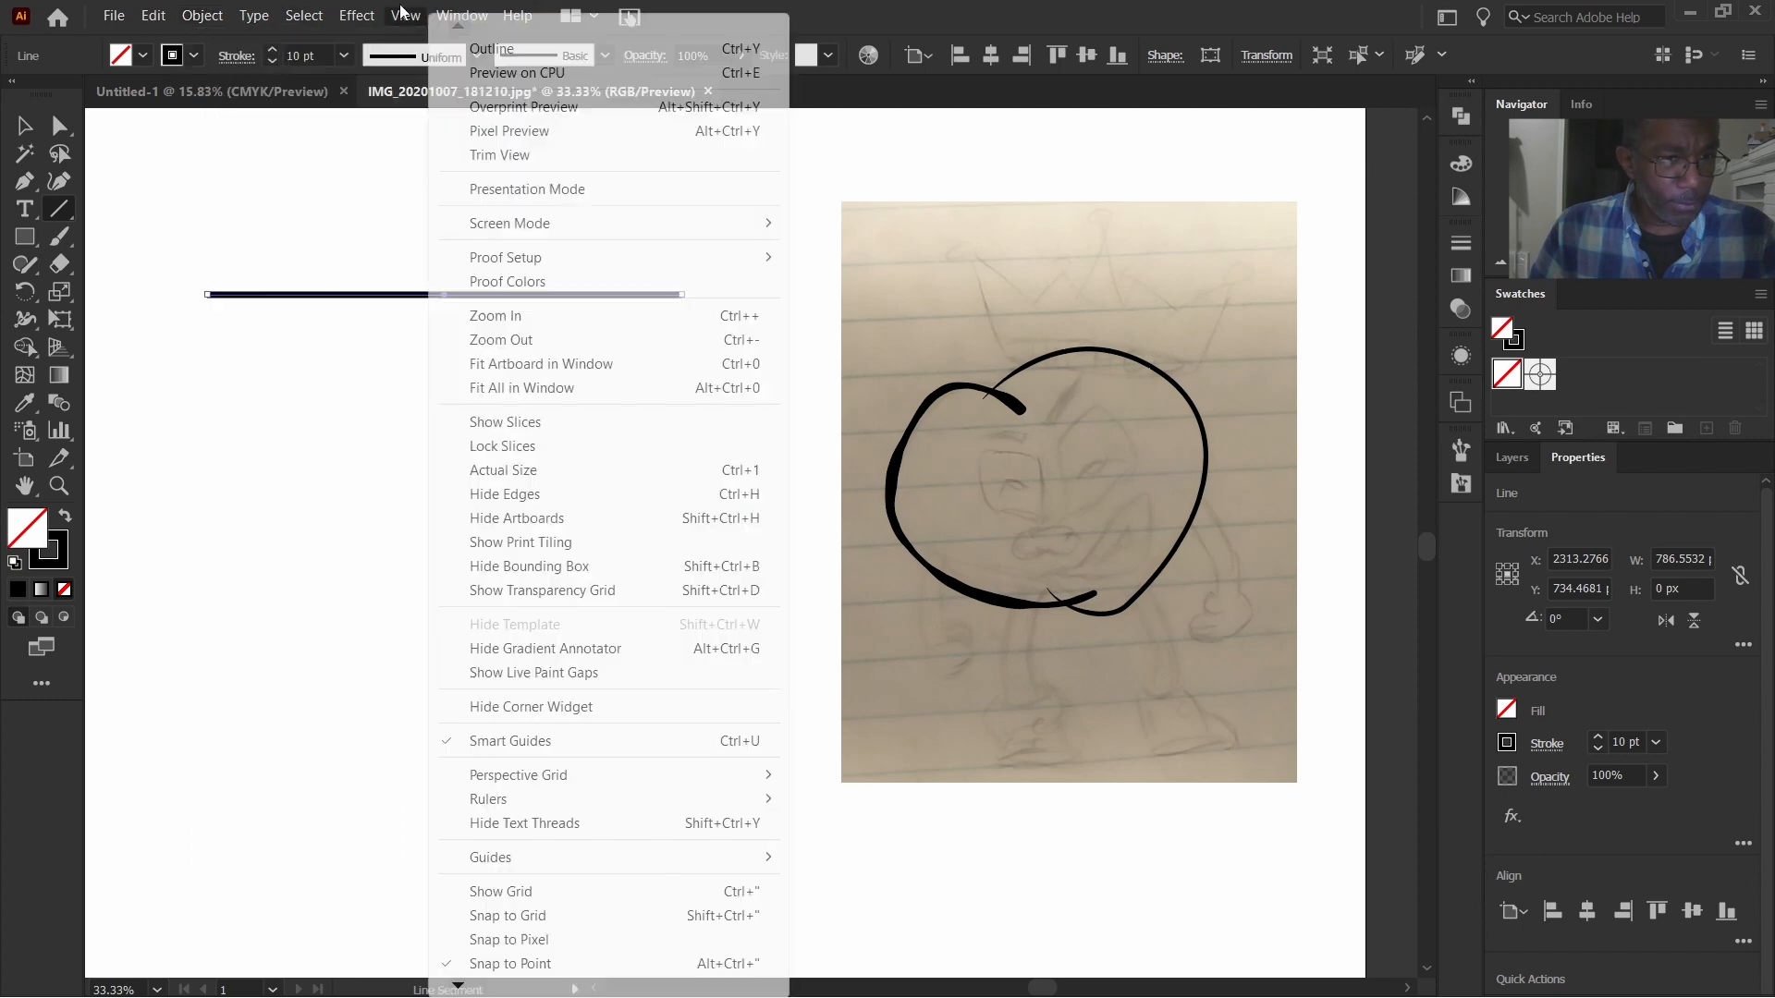
mouse_move(352, 16)
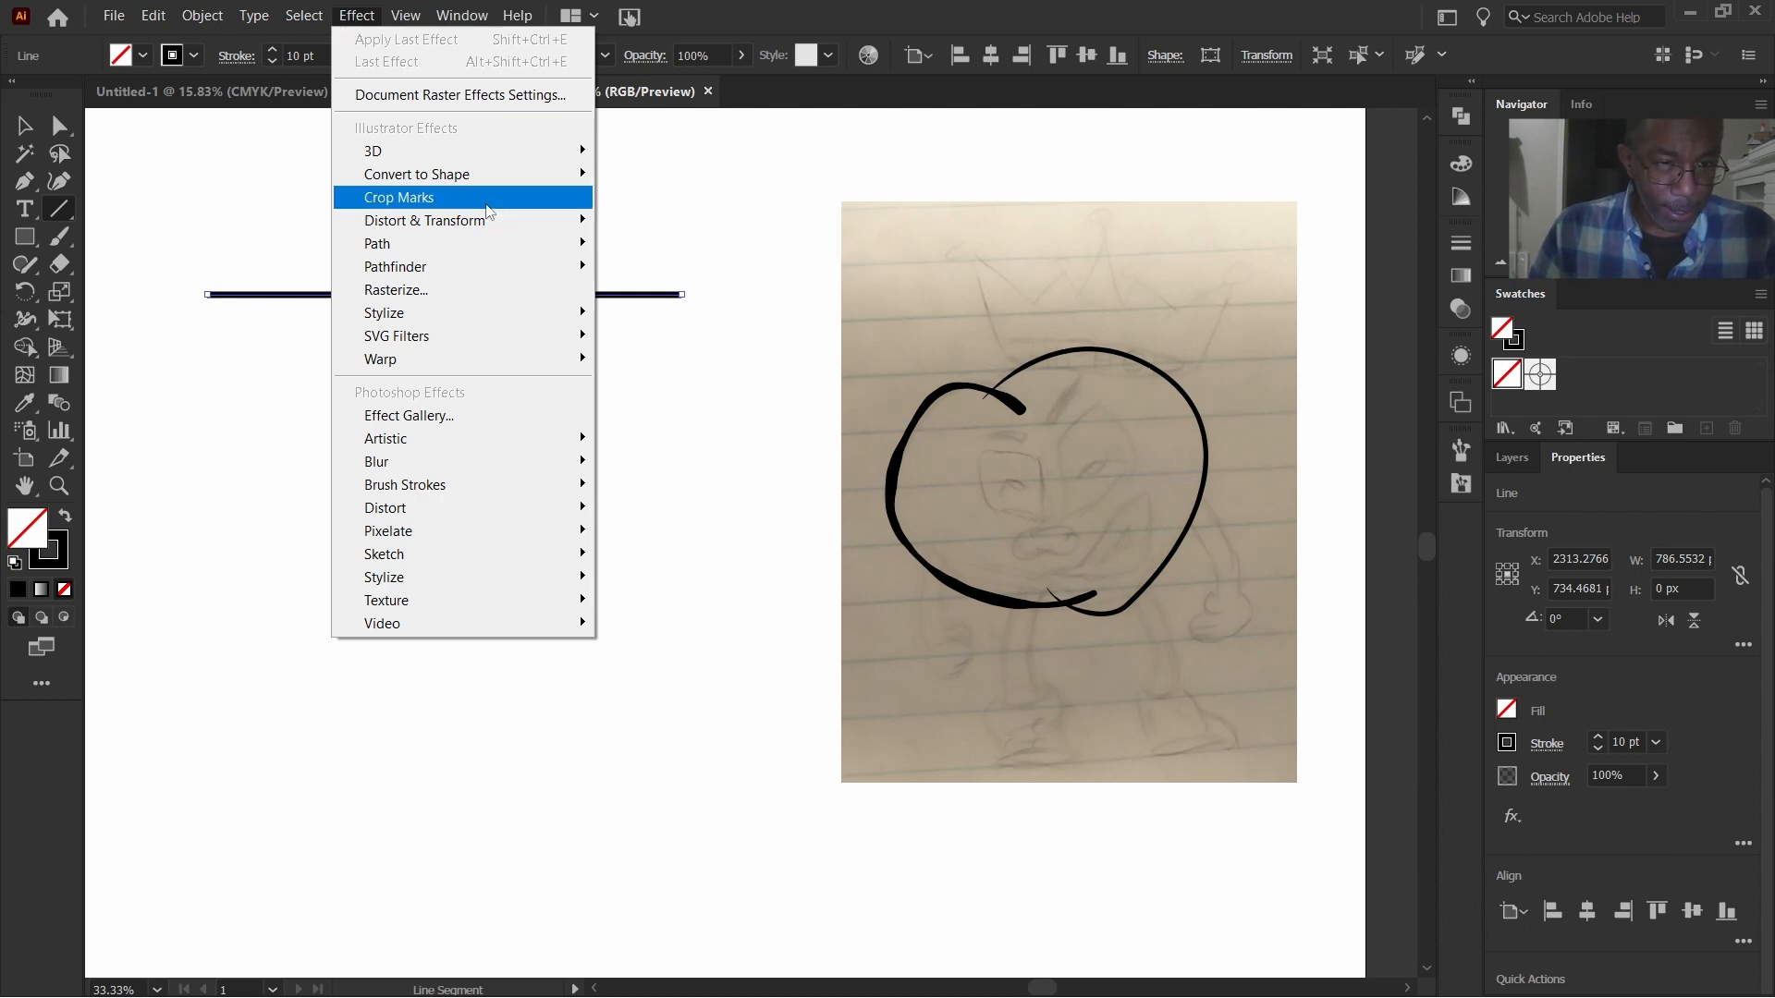
mouse_move(494, 229)
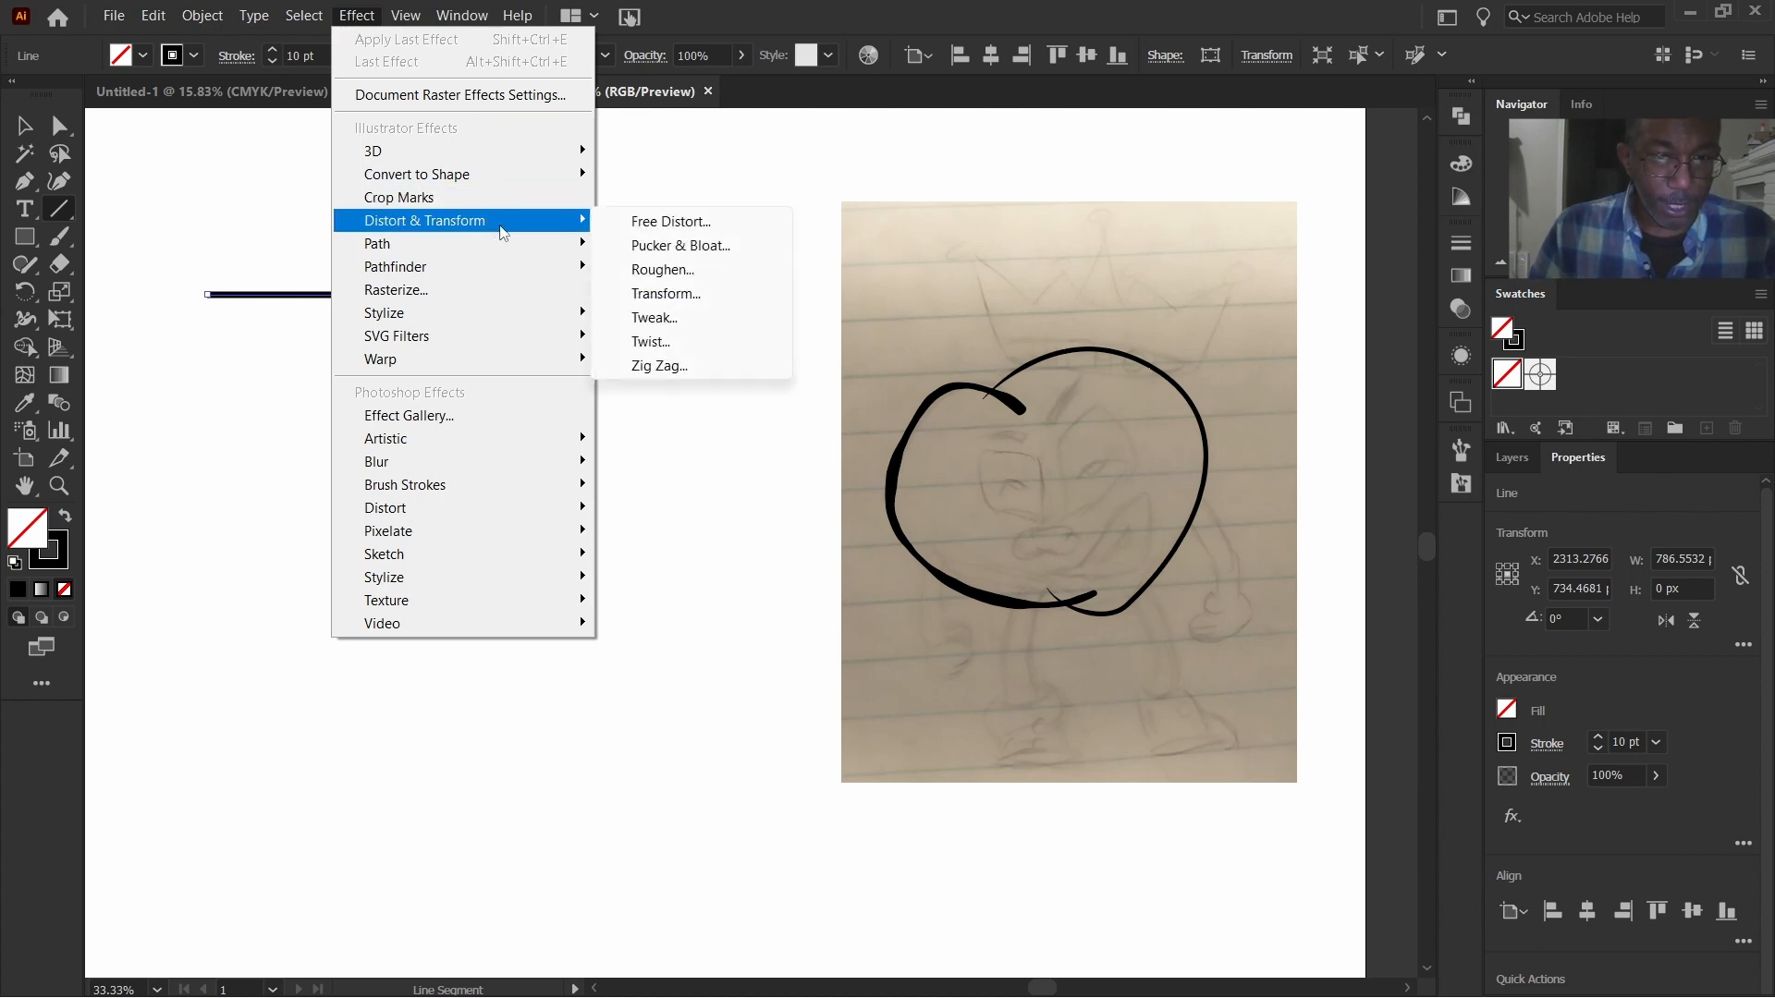
click(659, 269)
drag(627, 185, 939, 192)
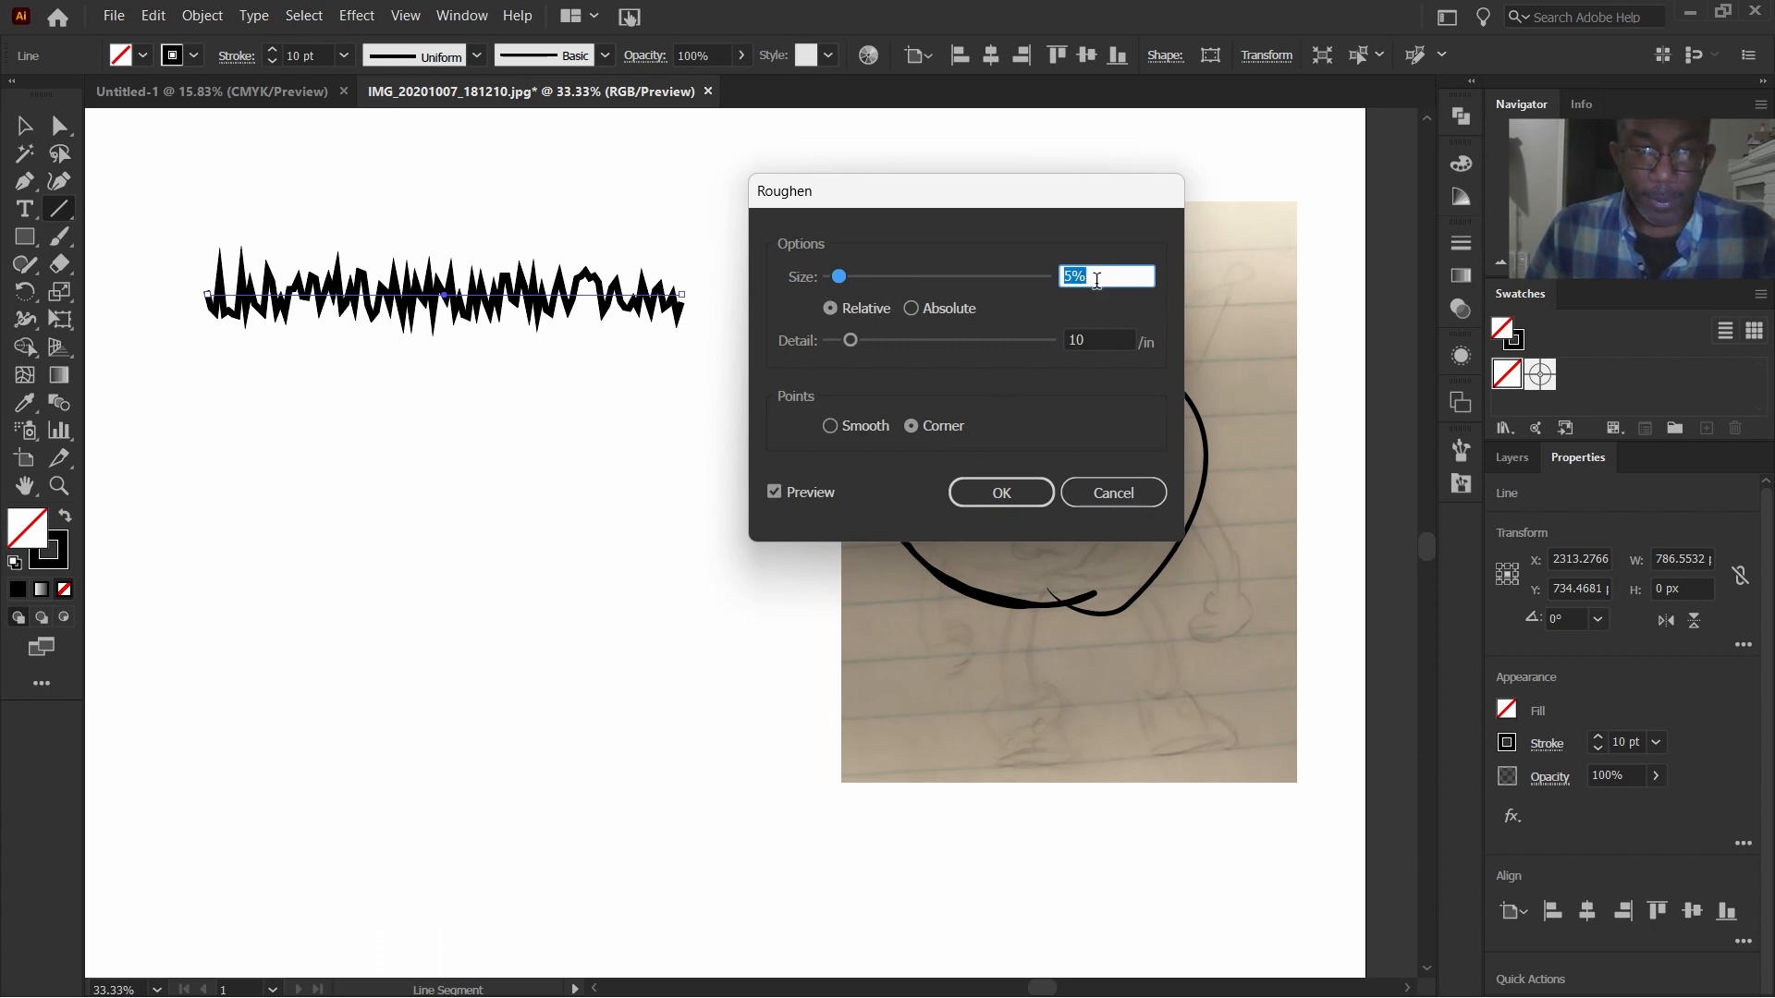
click(910, 310)
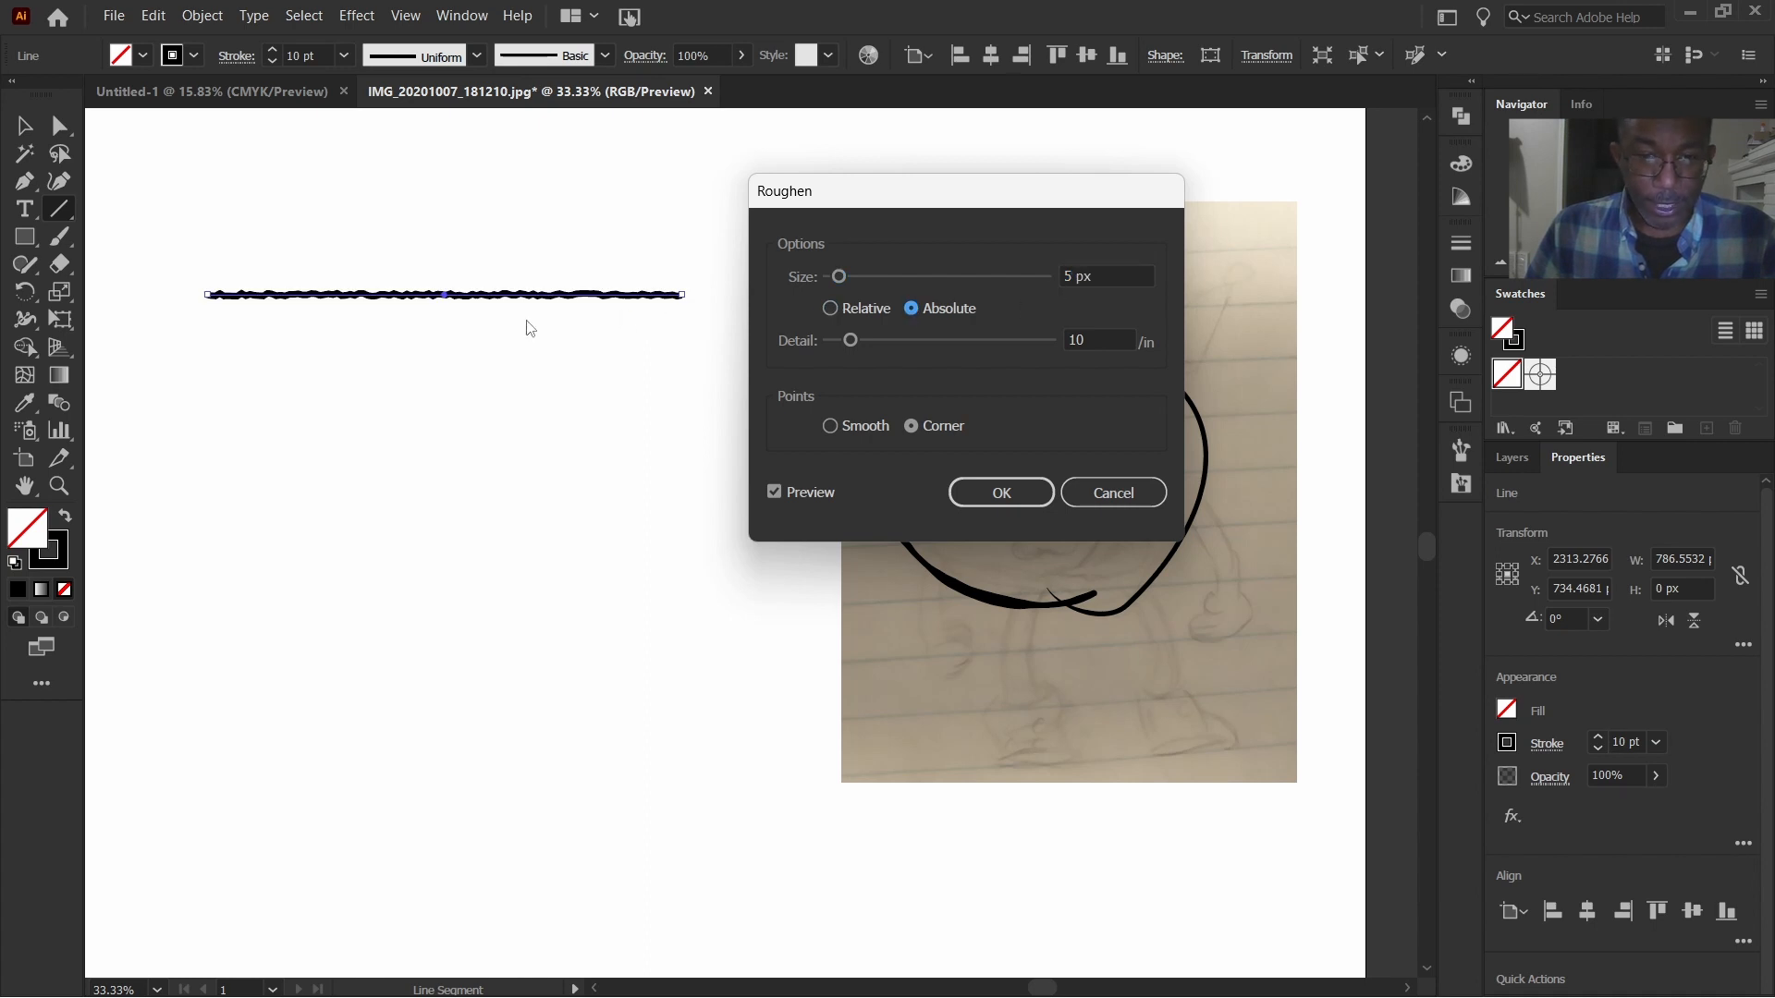
click(830, 426)
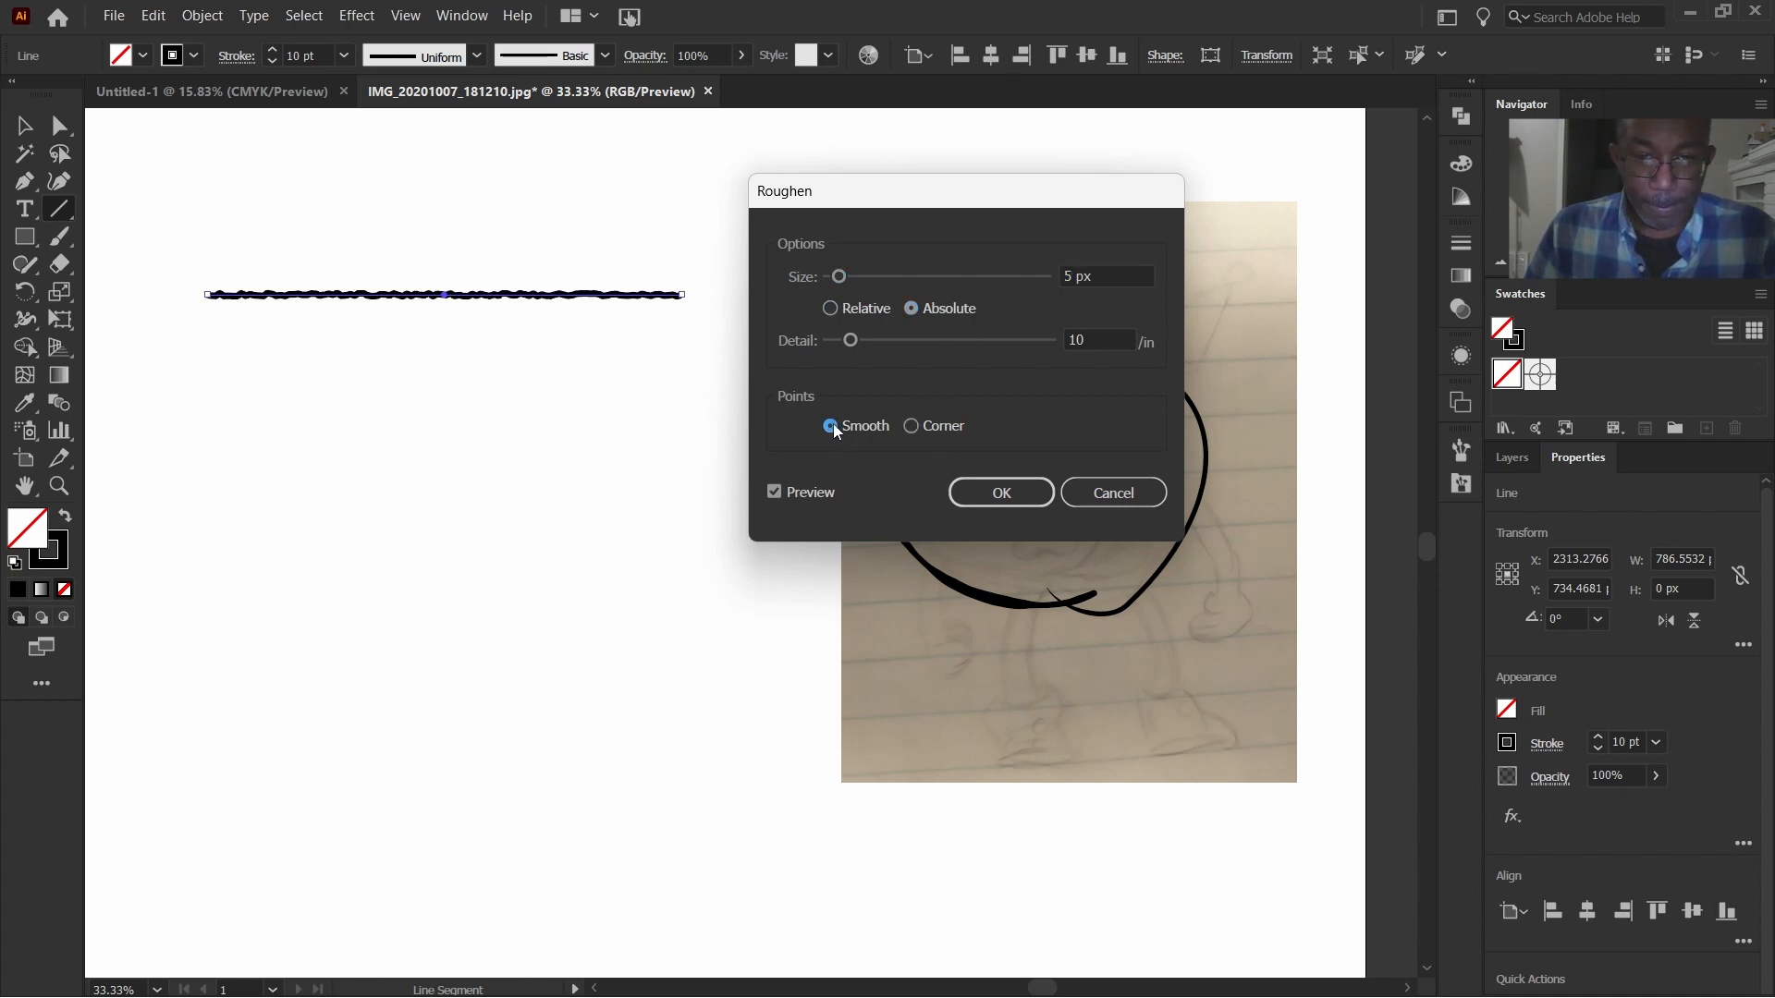
click(915, 428)
Step: Lower the Roughen detail to 3 per inch
key(Up)
key(Down)
key(Down)
key(Down)
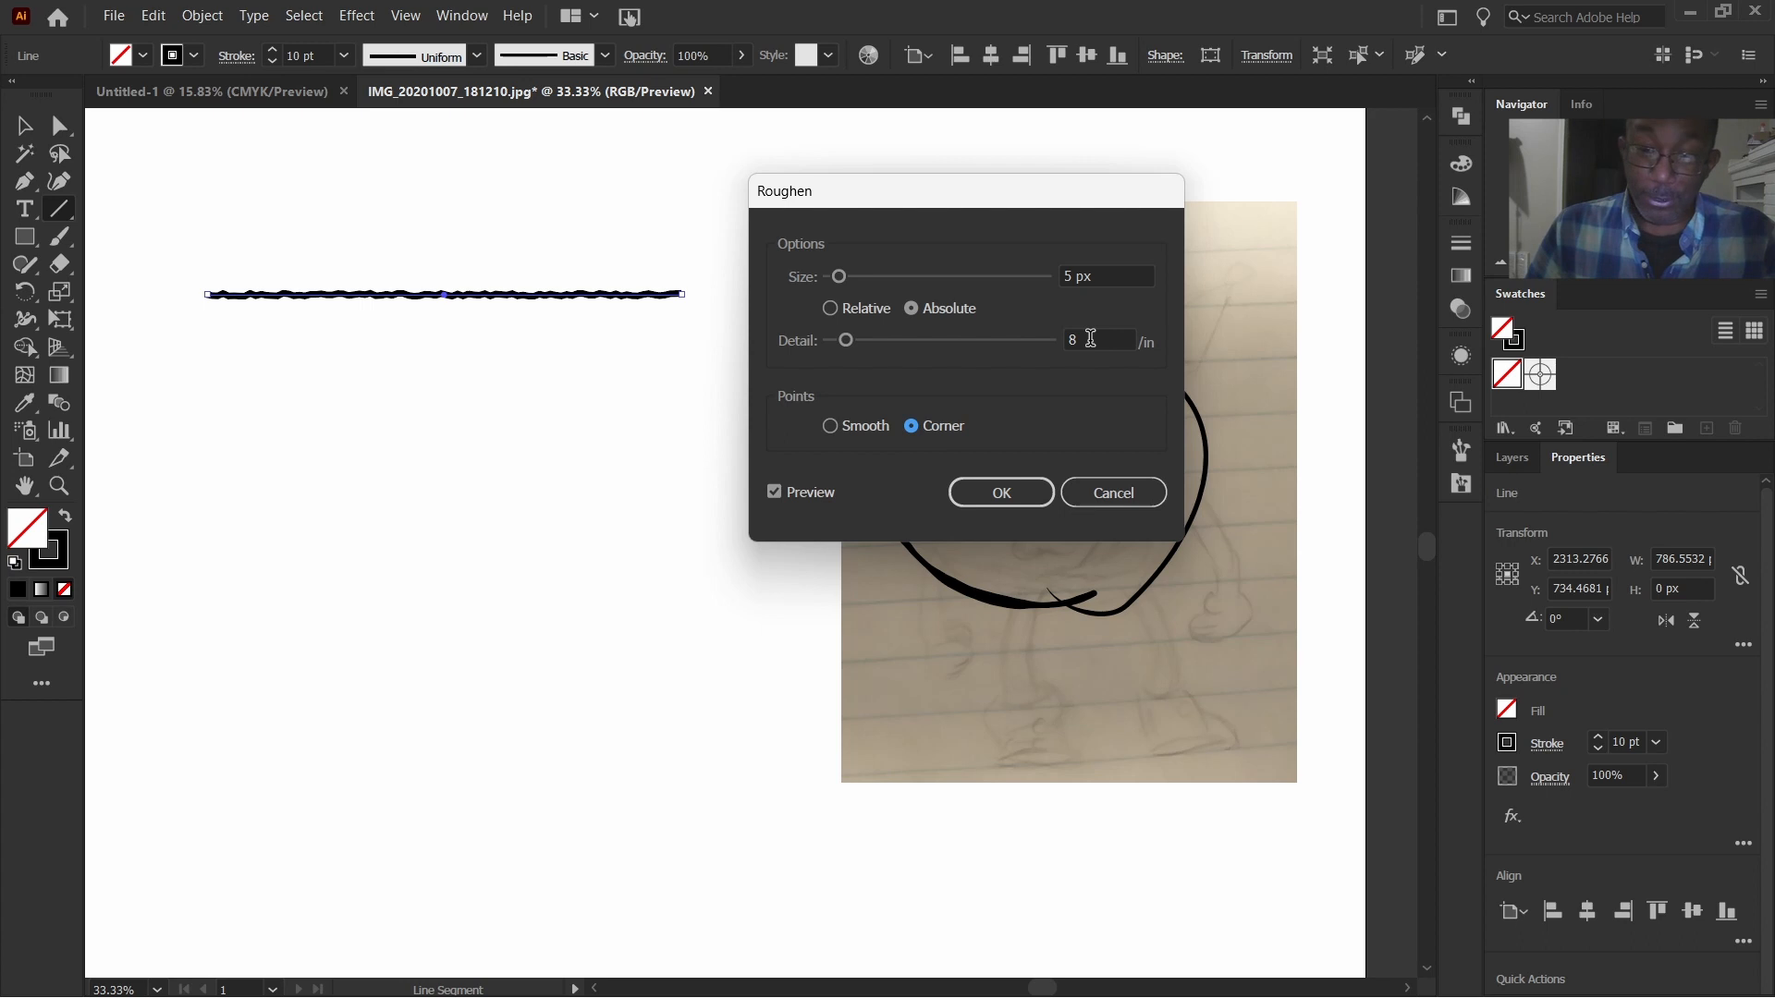
key(Down)
key(Down)
key(Down)
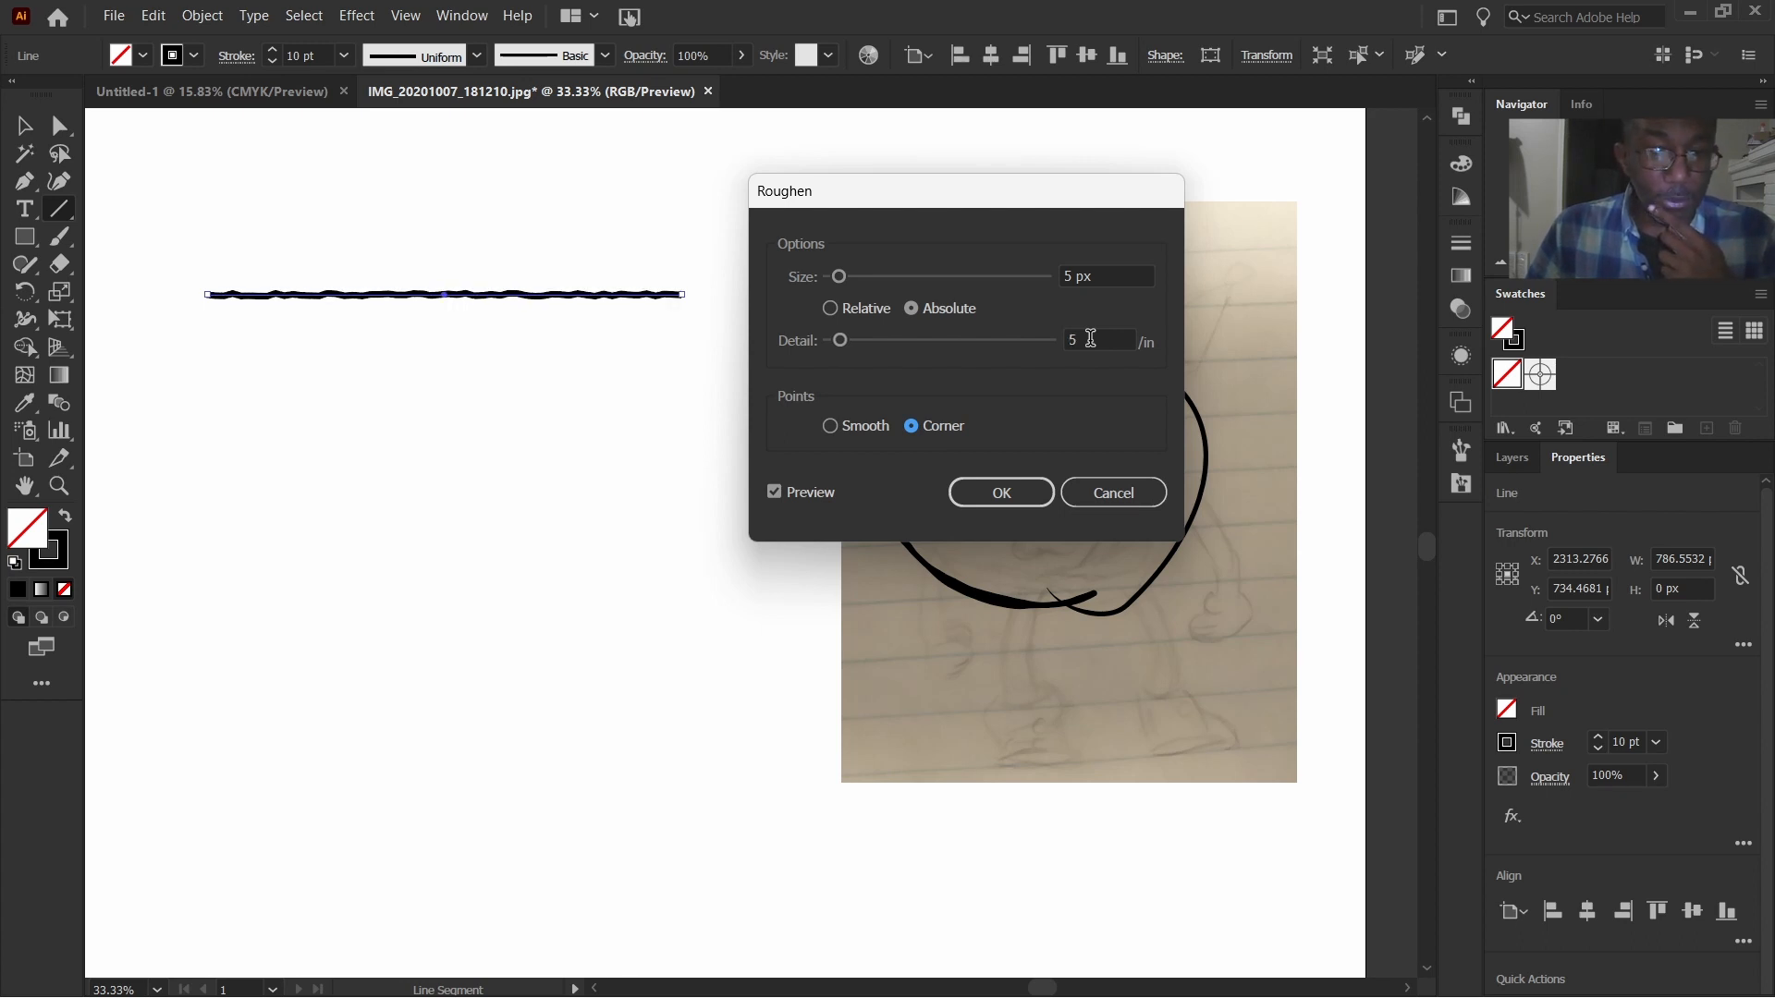
key(Down)
key(Down)
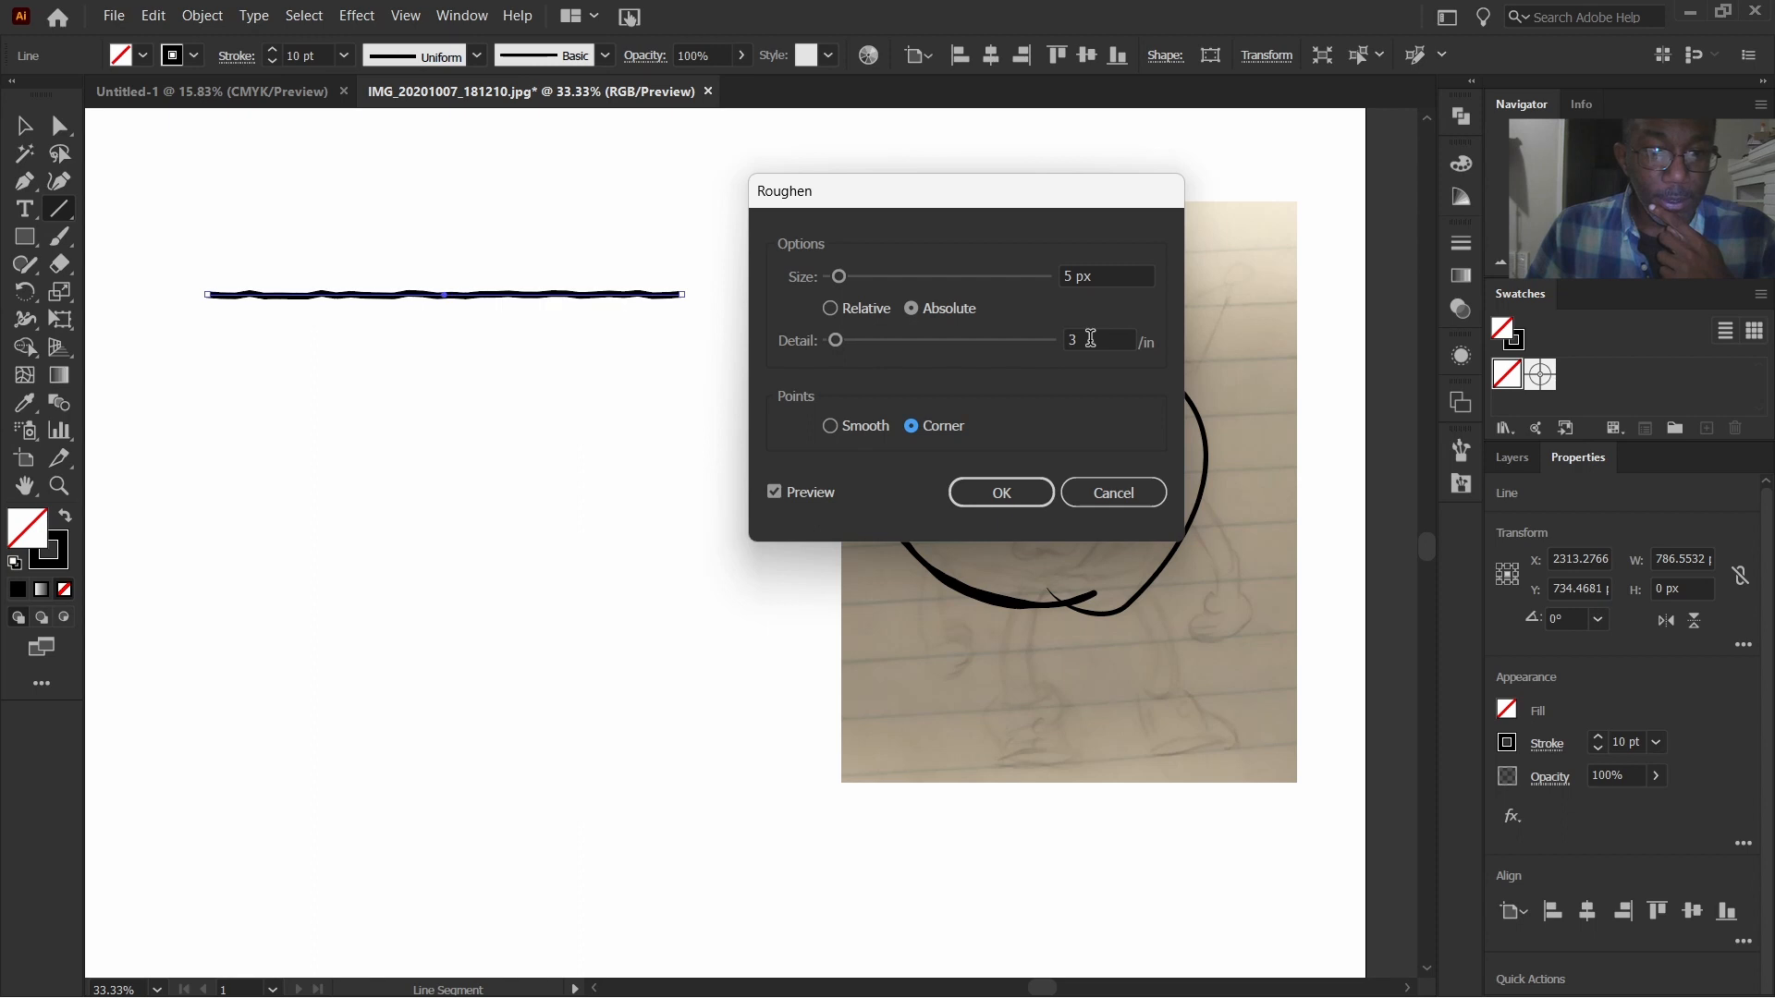
Step: Set the Roughen size to 7 px with smooth points and apply the effect to the line
scroll(1090, 274, up, 1)
click(1093, 275)
scroll(1093, 274, up, 3)
scroll(1094, 275, down, 3)
scroll(1094, 273, down, 1)
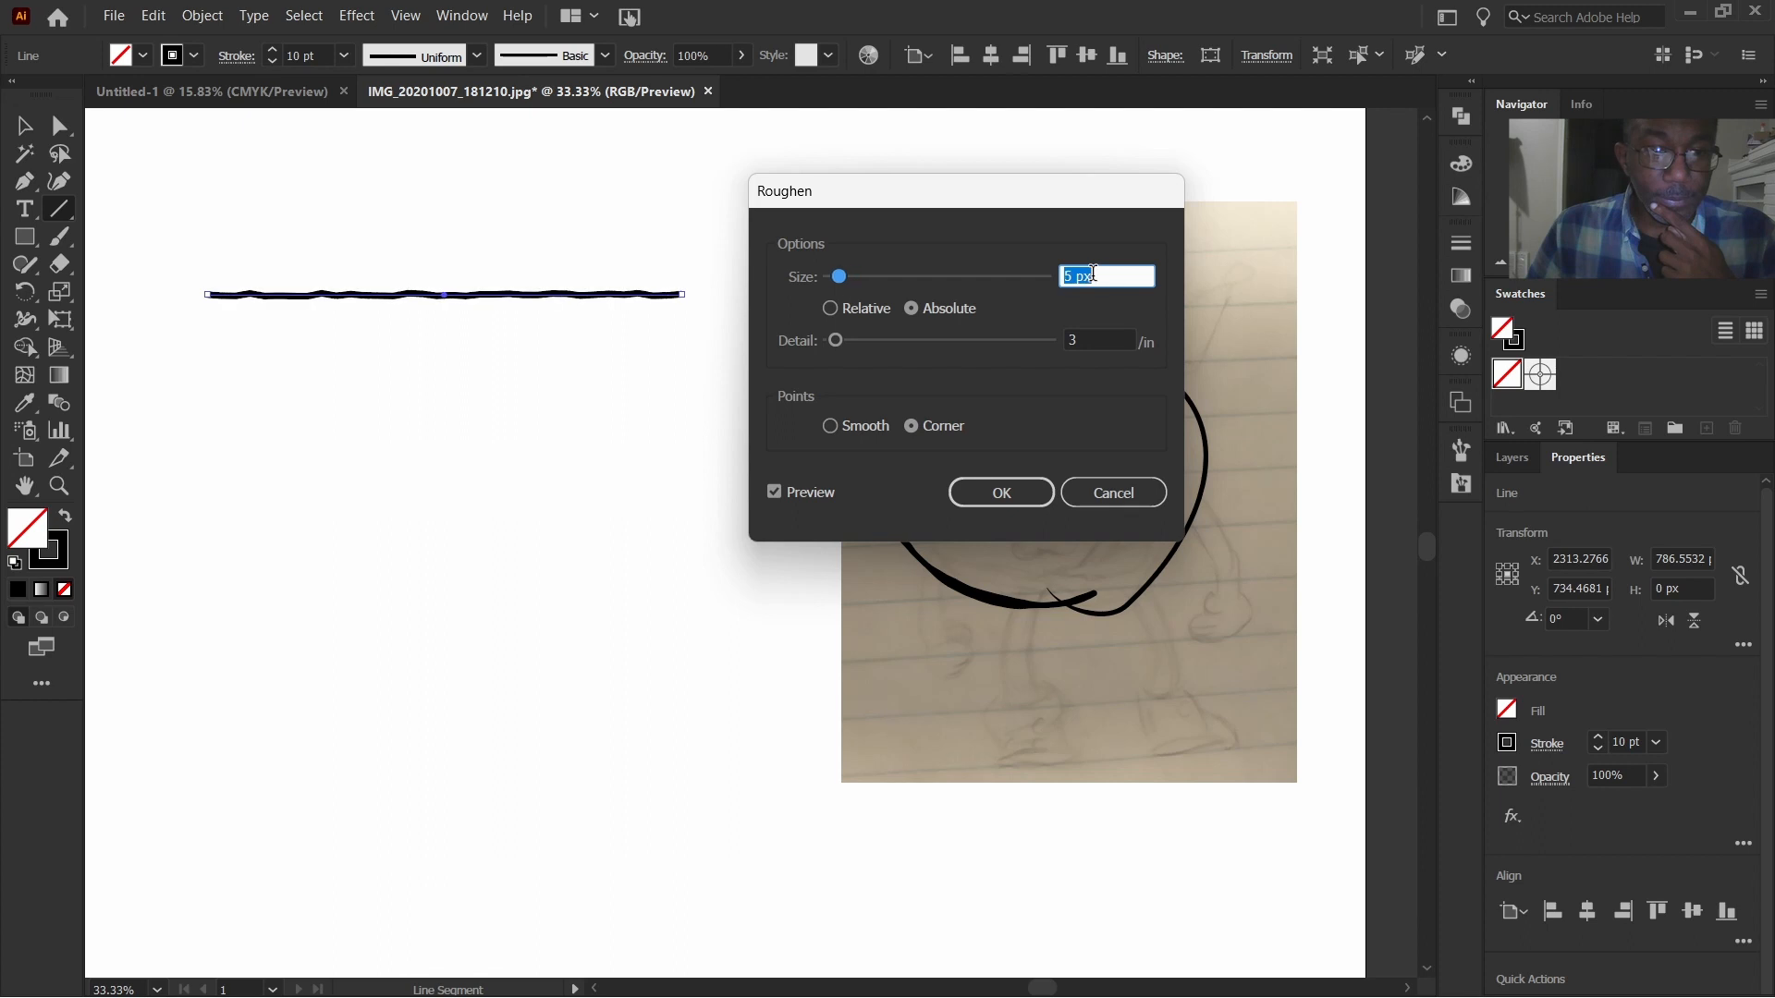
scroll(1094, 274, up, 1)
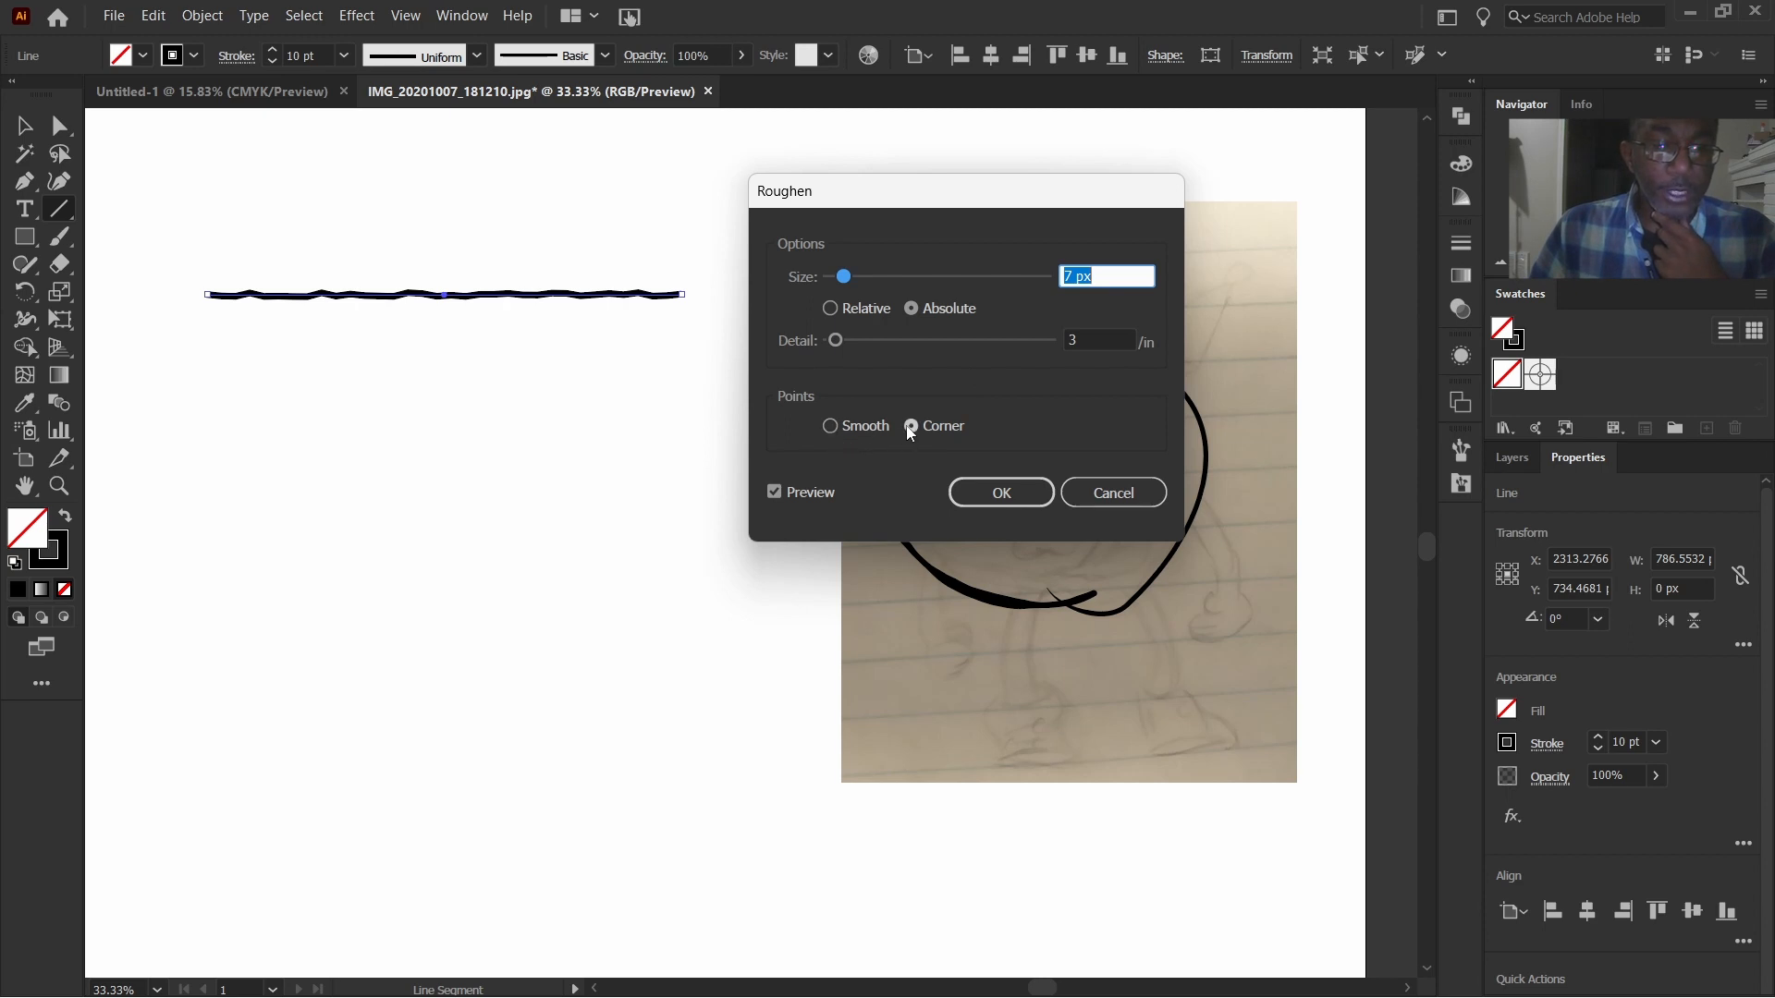
click(830, 426)
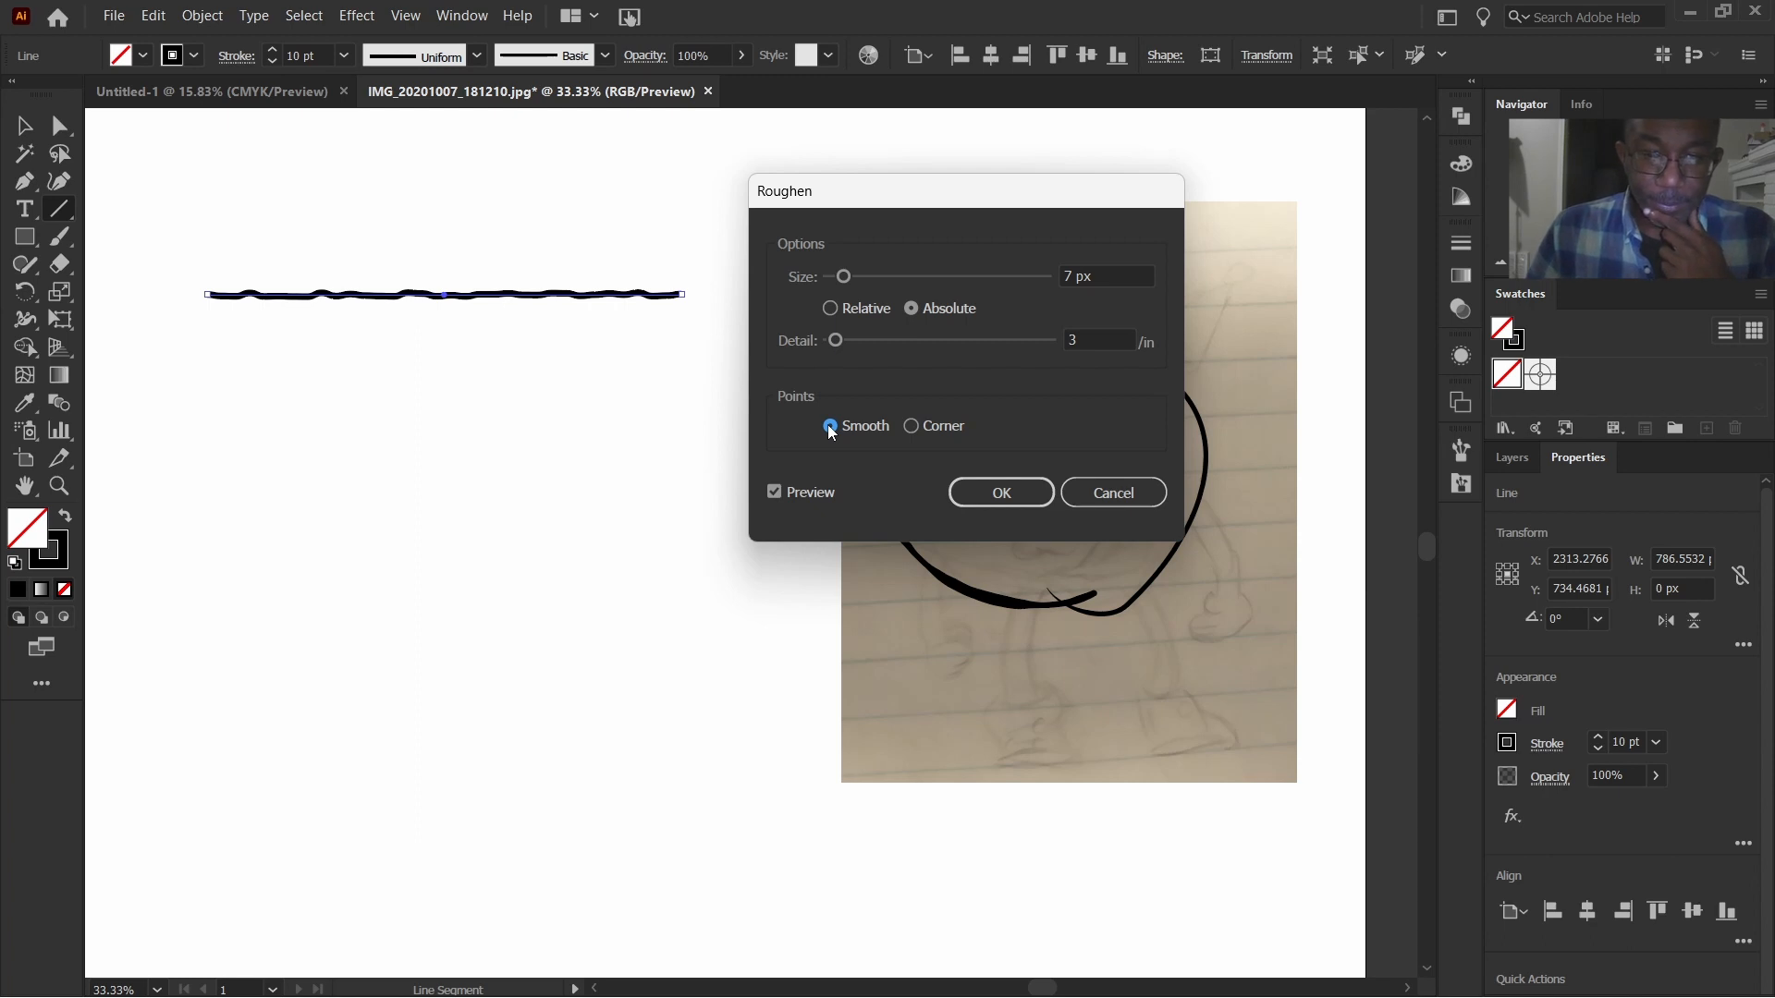
click(1002, 493)
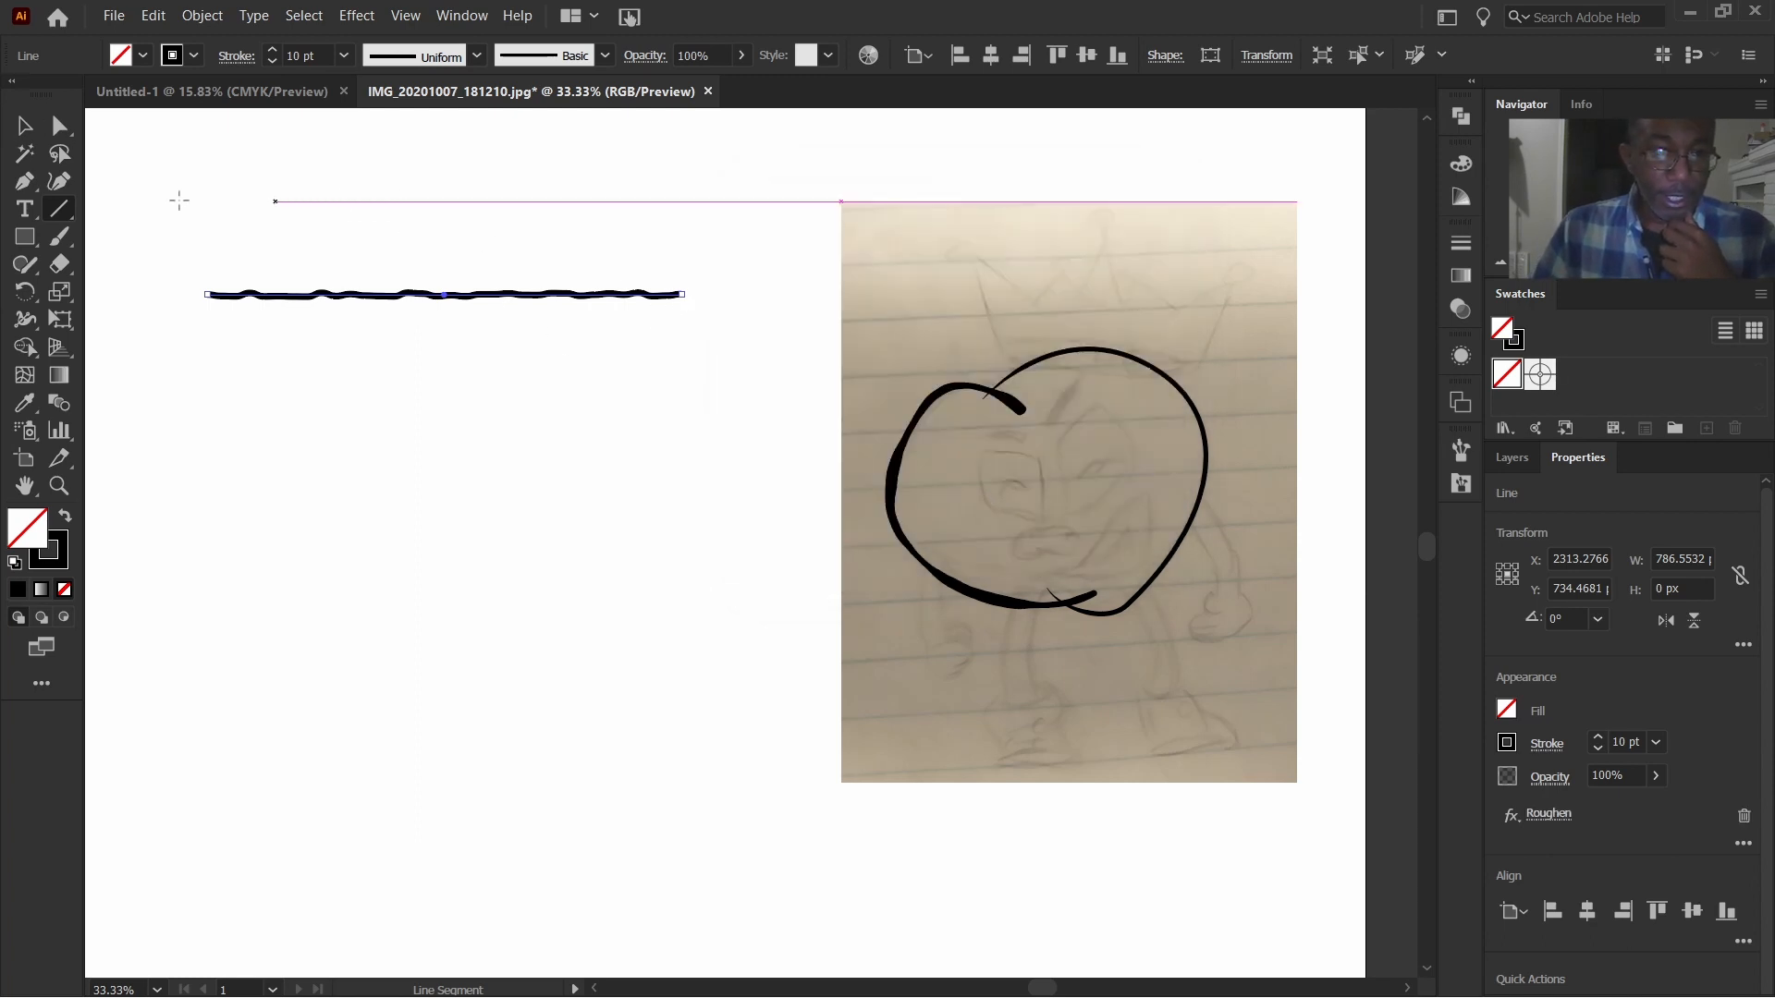
Step: Create a new art brush from the roughened line, keeping the default name and the stretch to fit stroke length option
key(v)
drag(315, 176, 432, 453)
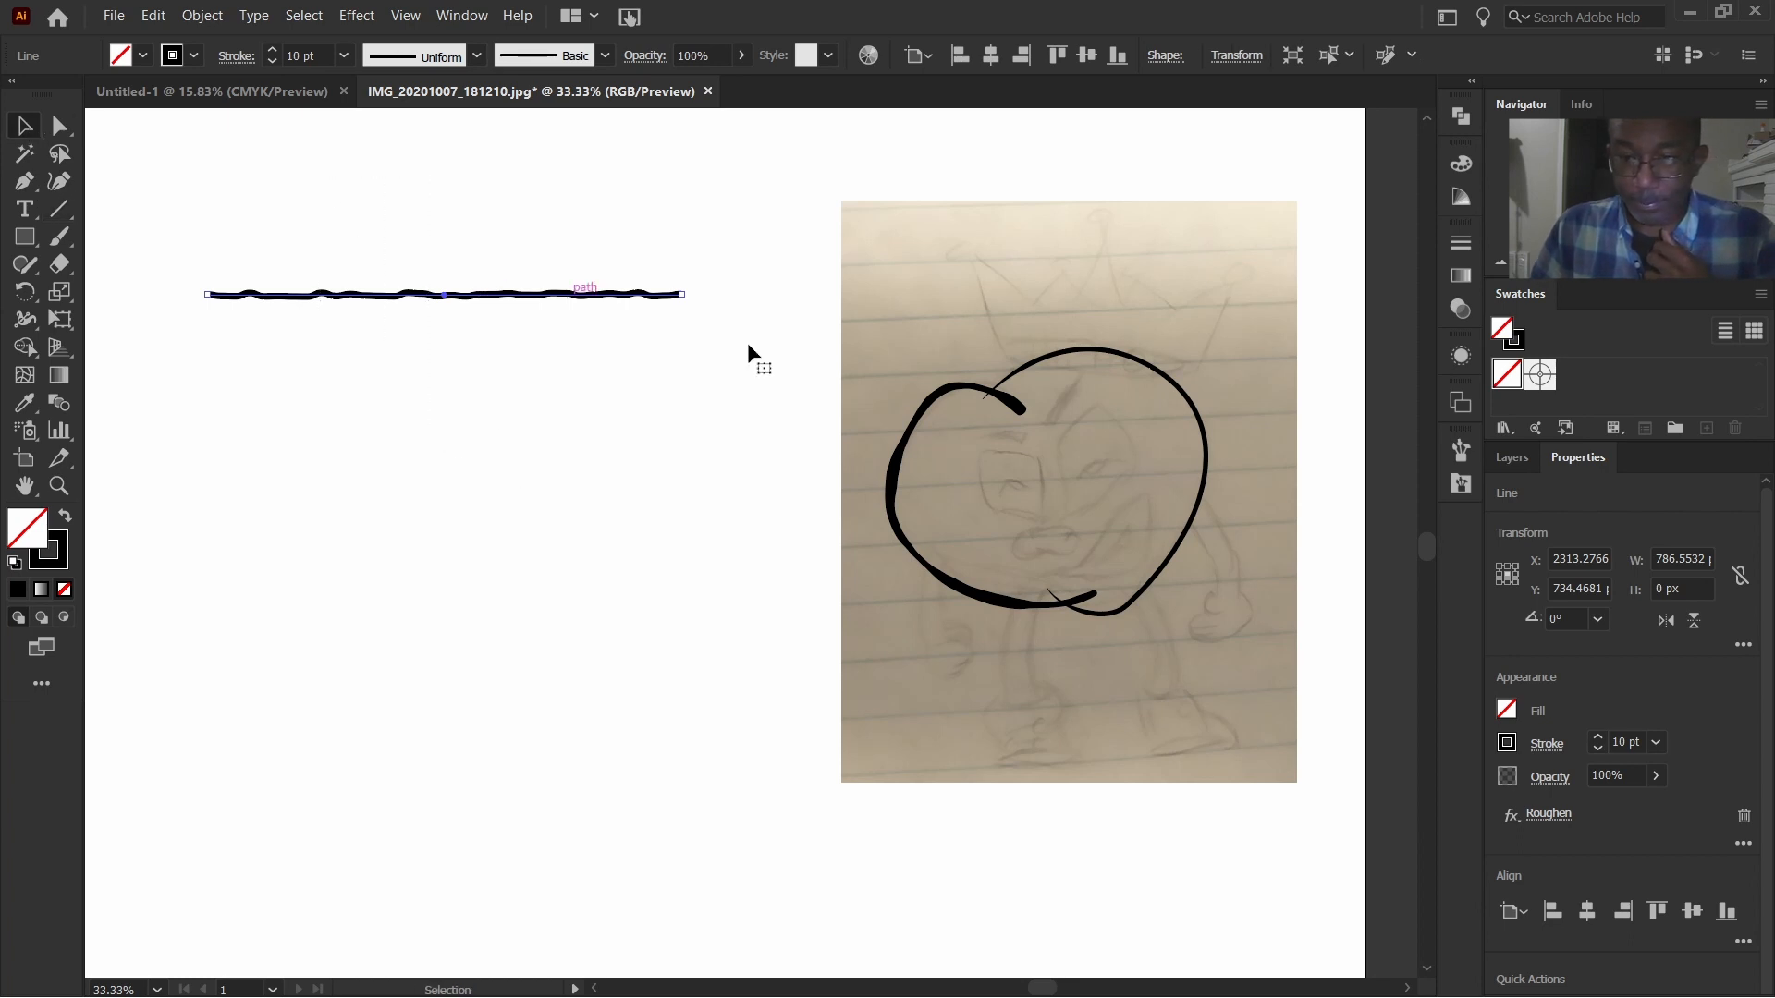
click(1464, 449)
mouse_move(573, 298)
mouse_down()
mouse_move(673, 385)
mouse_move(1099, 647)
mouse_up()
drag(1224, 691, 1222, 690)
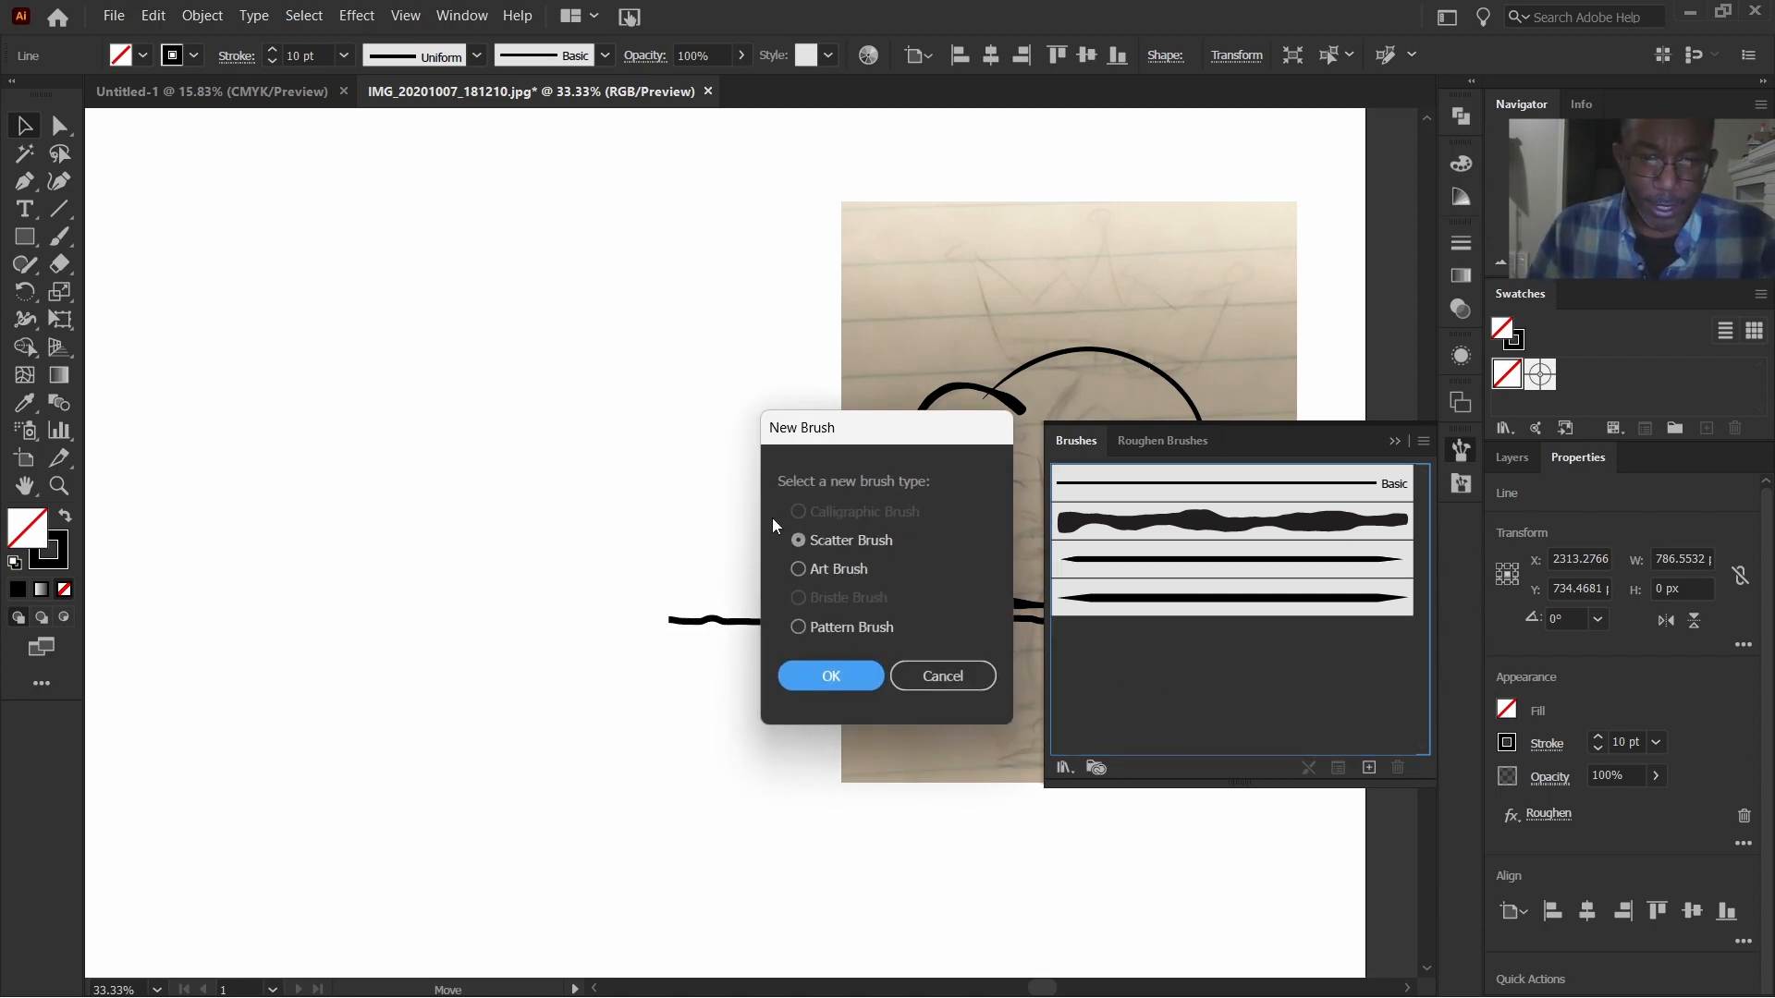
click(807, 571)
click(852, 674)
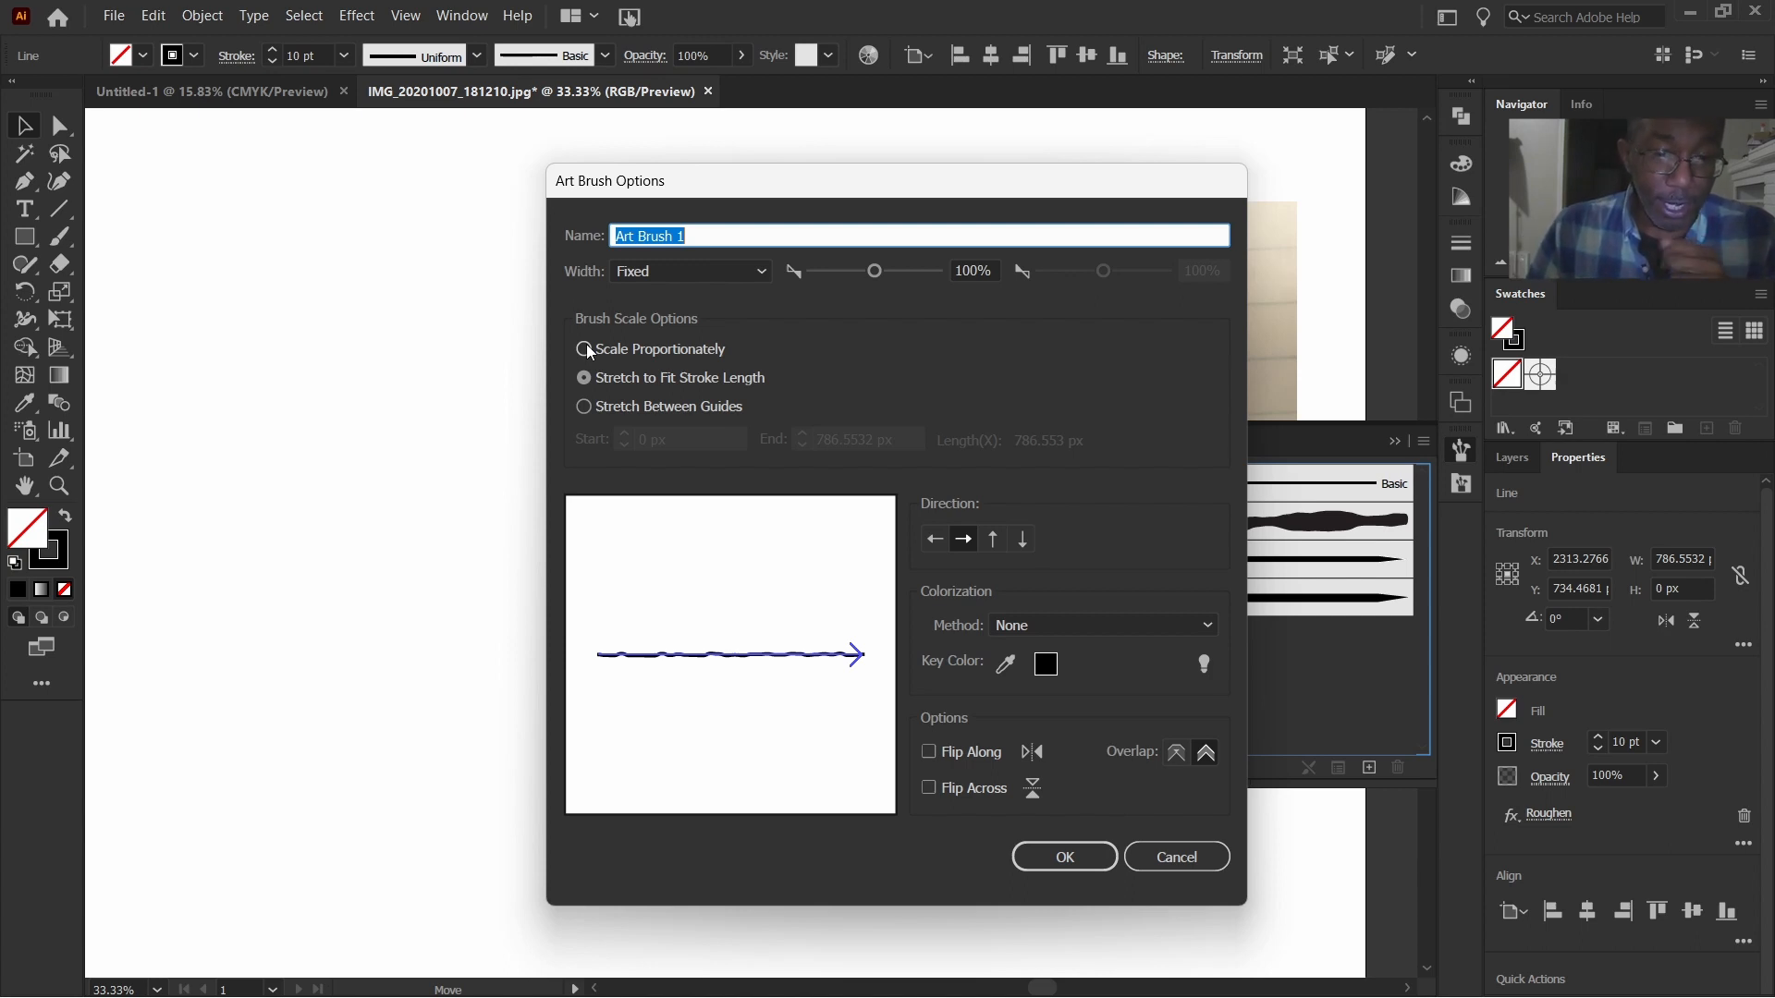
click(1065, 857)
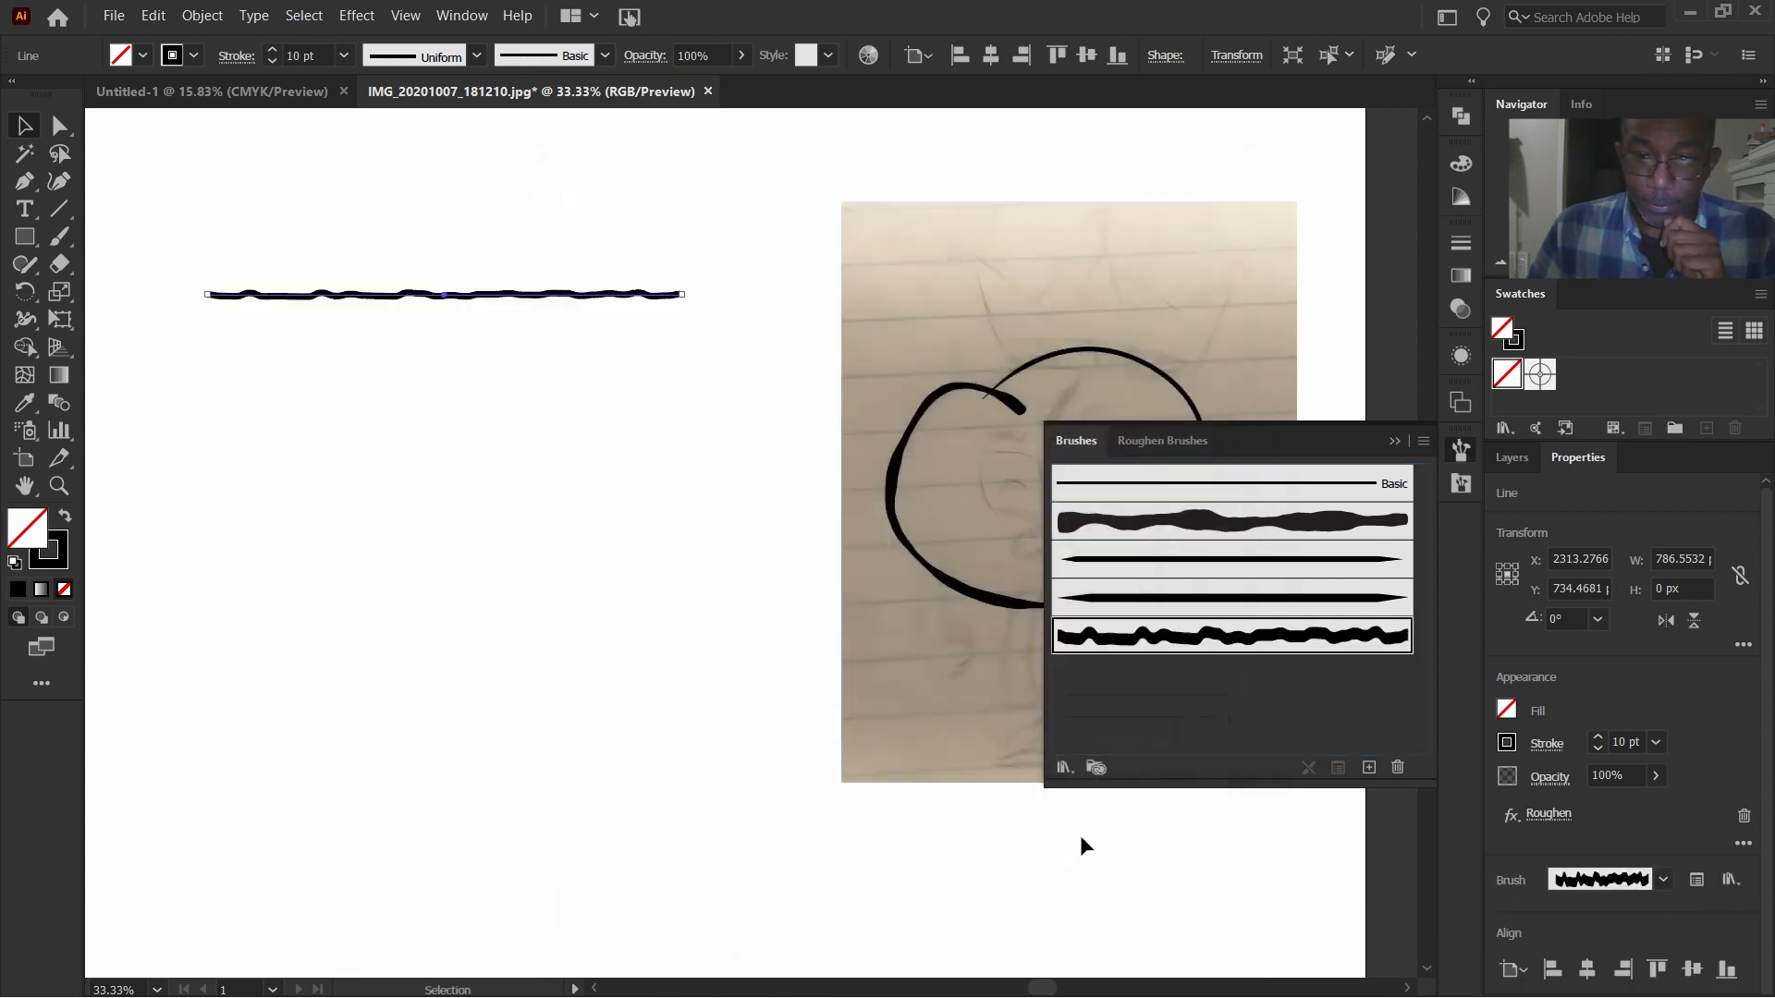
click(1395, 442)
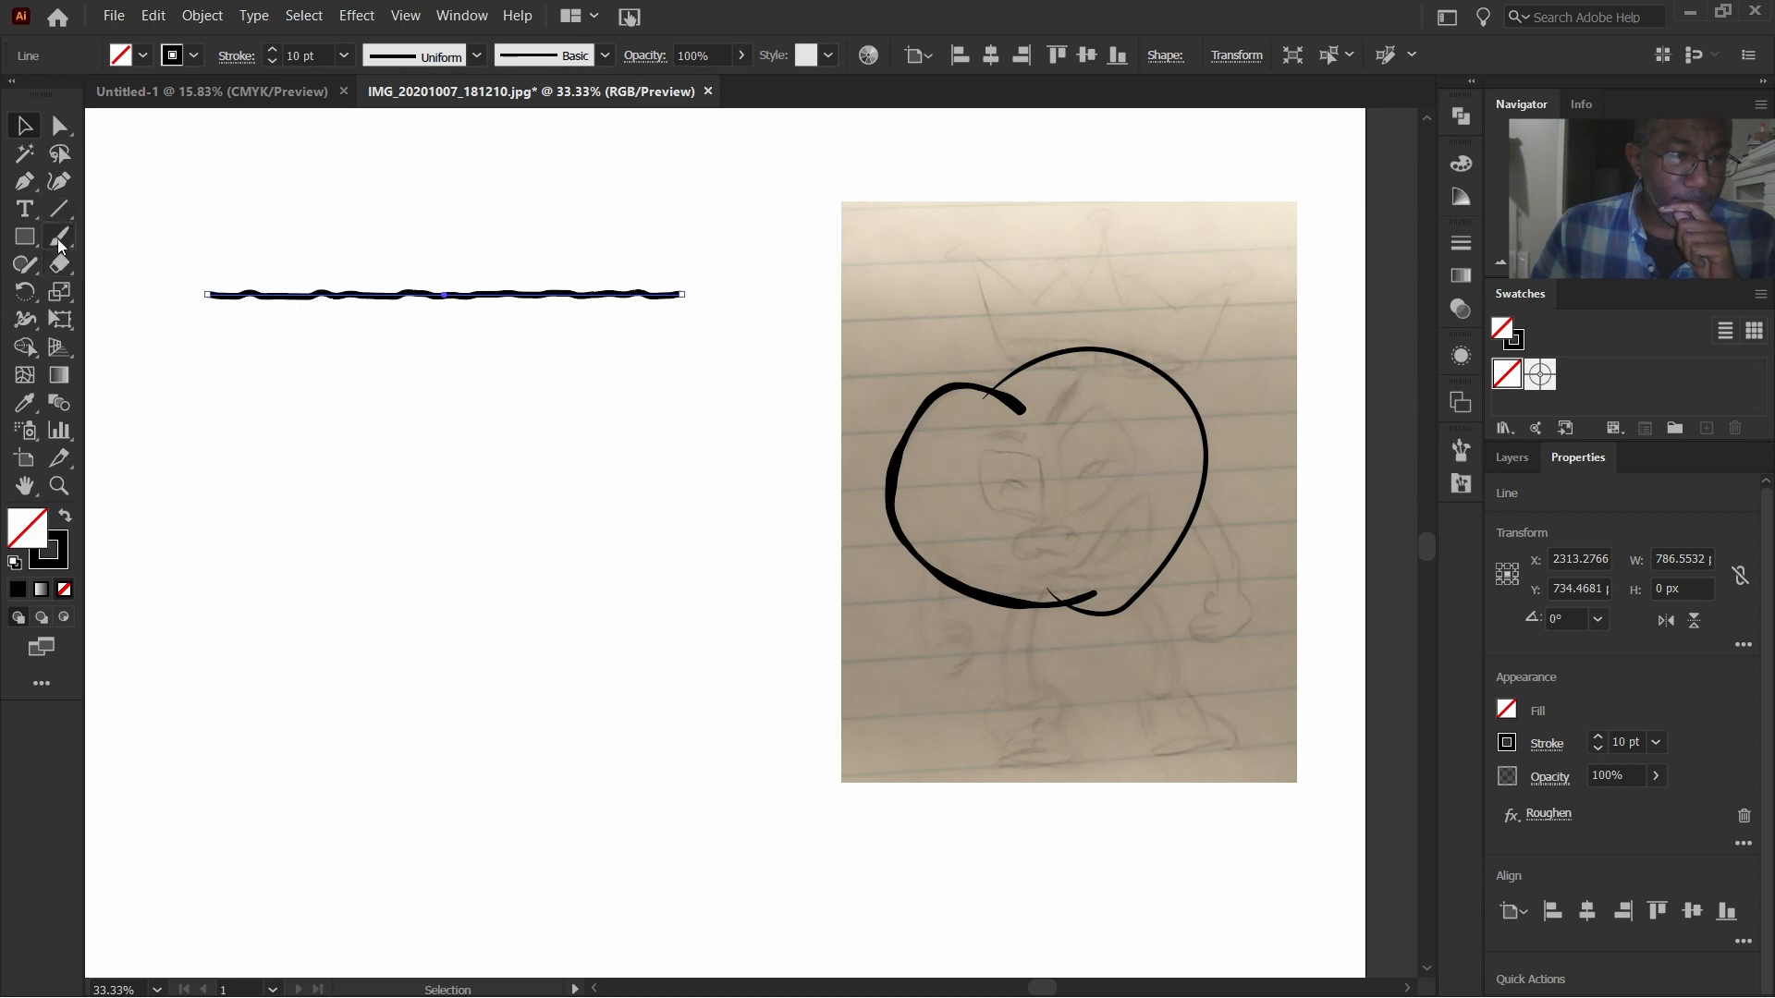
Step: Draw an open curved loop with the Pen tool below the roughened line and apply the new wavy art brush to it
click(24, 181)
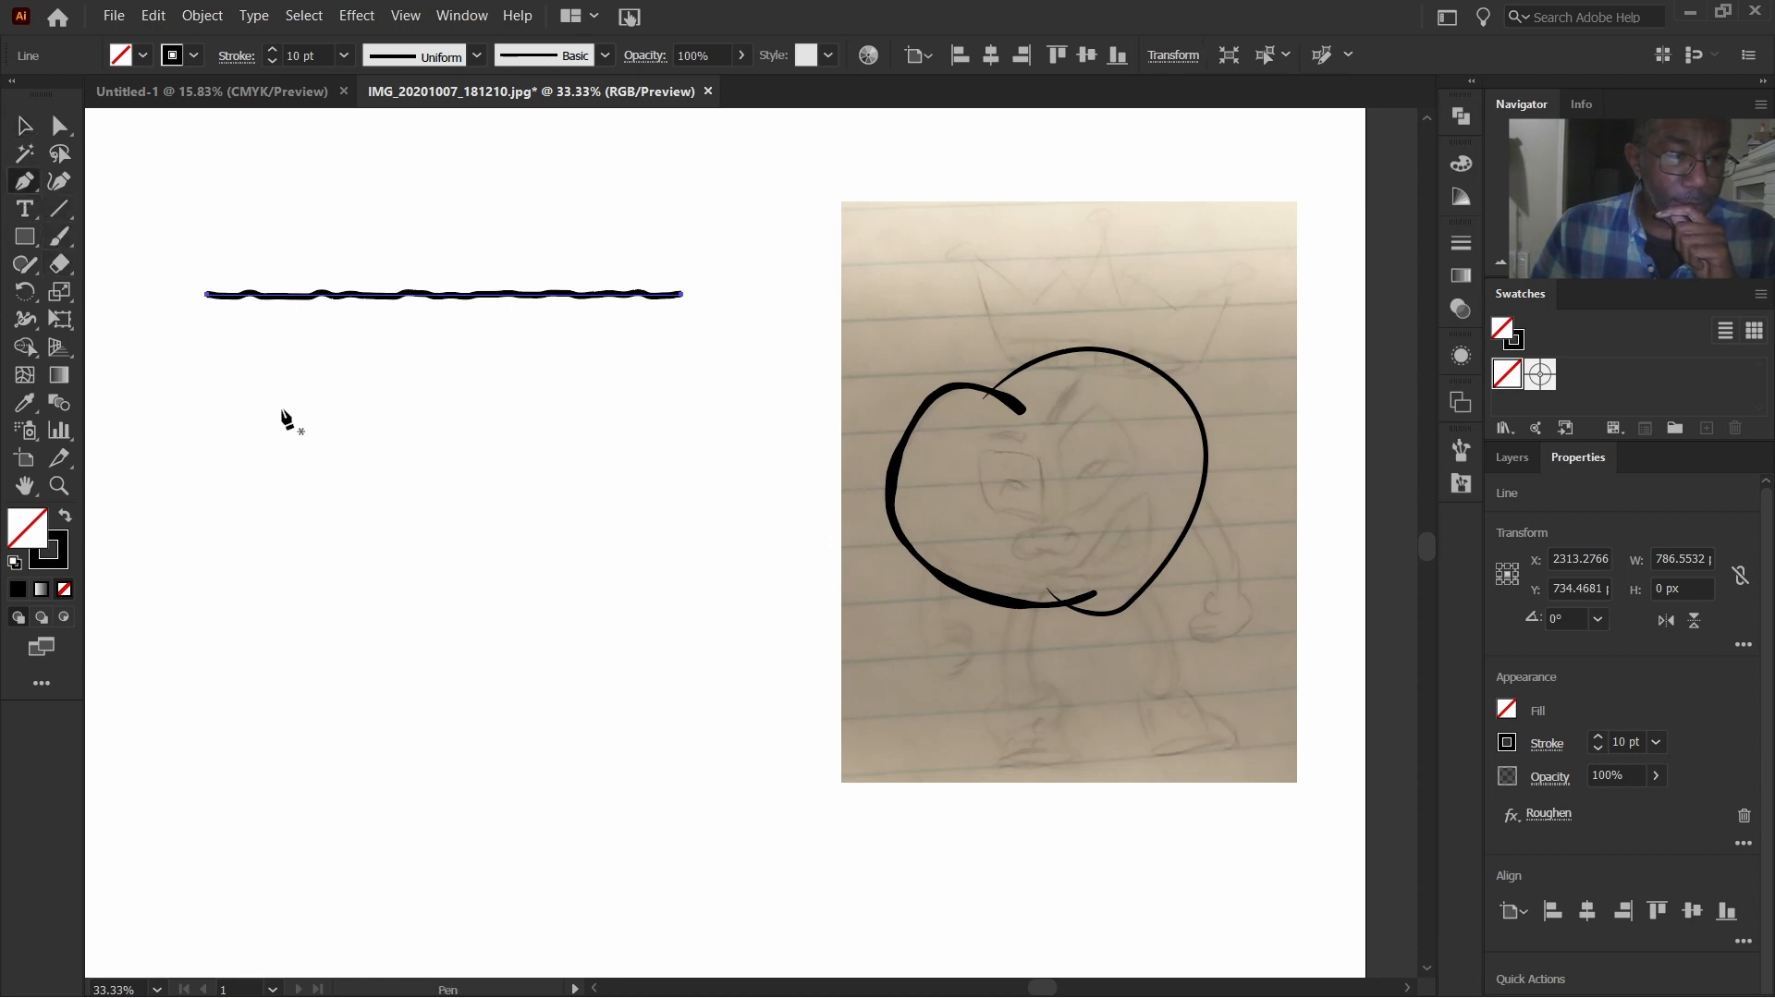
click(322, 454)
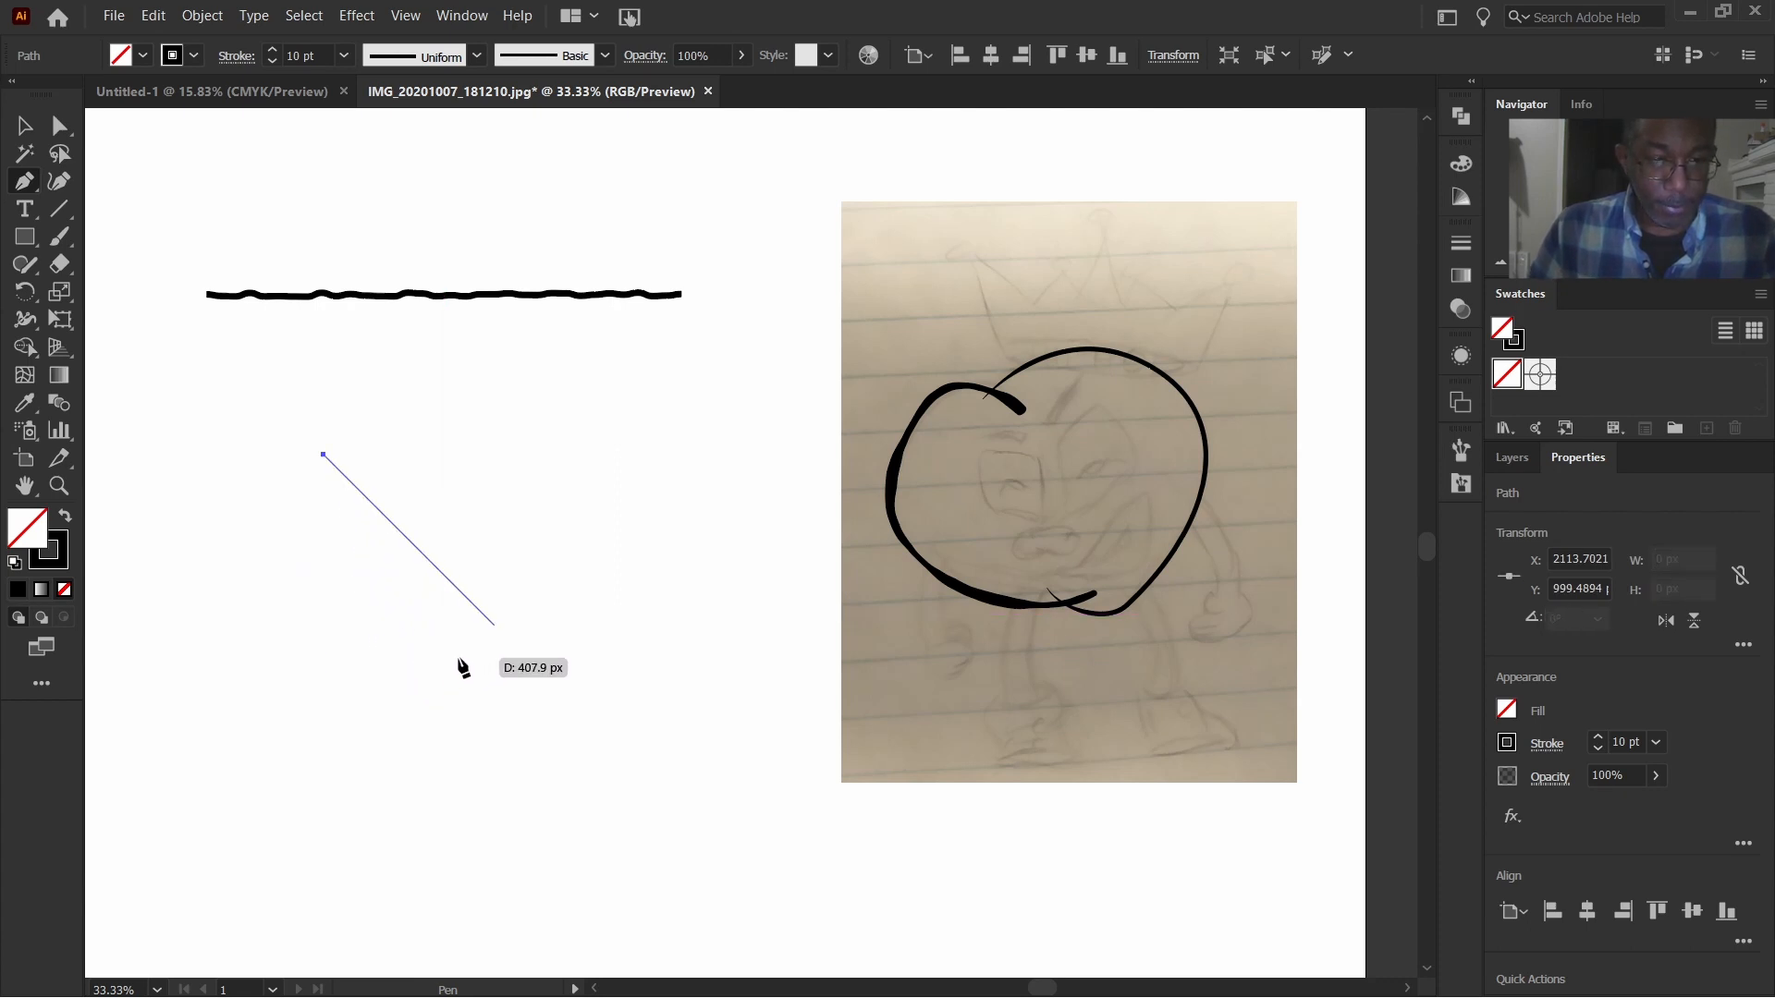
drag(445, 662, 638, 602)
drag(532, 448, 400, 582)
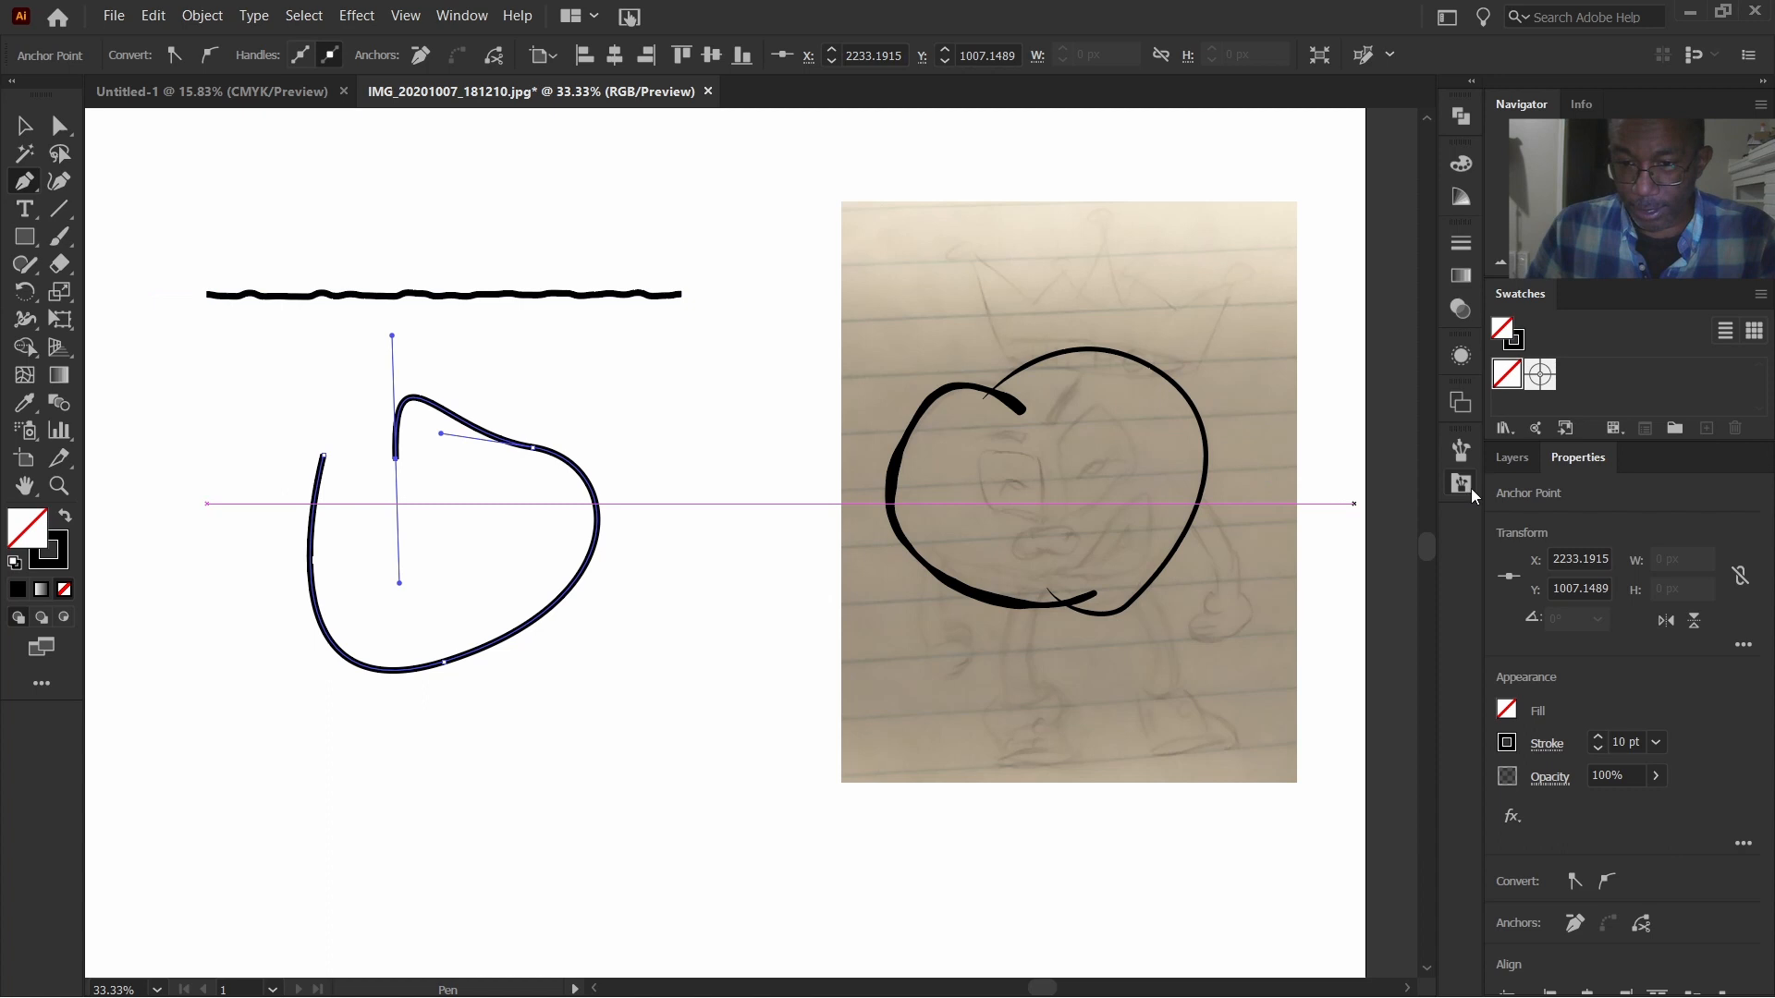
click(1465, 455)
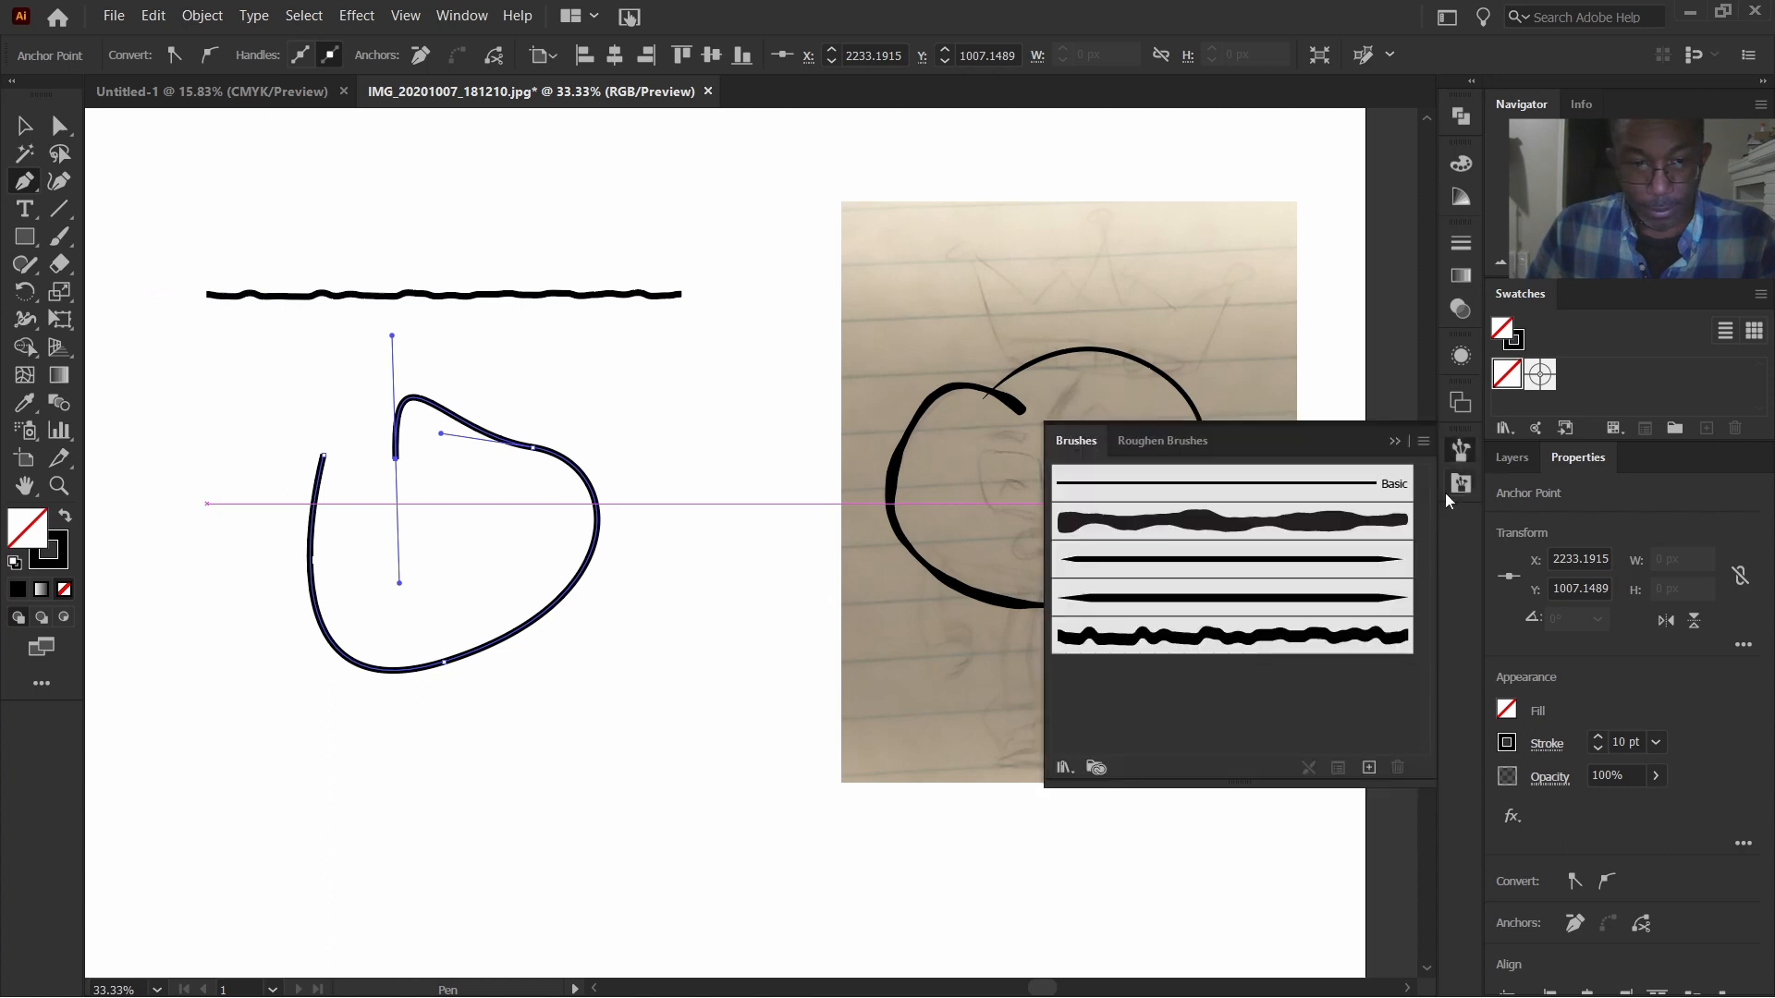
click(1311, 638)
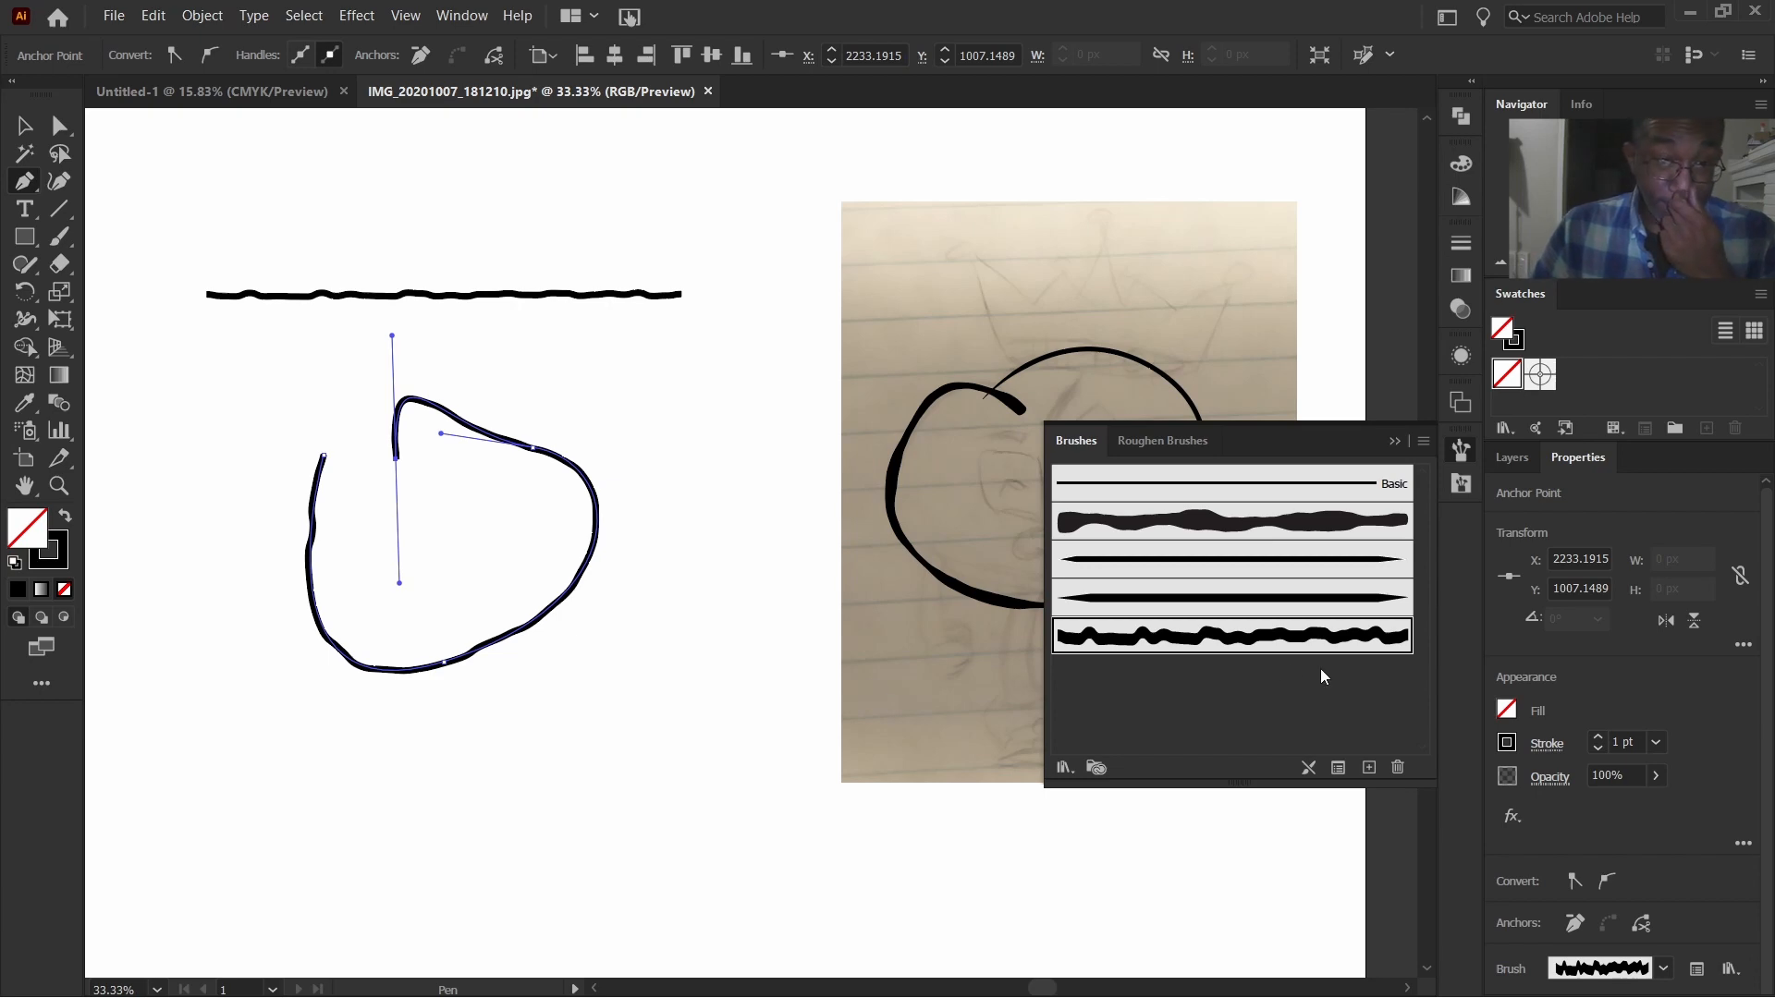
Step: Change the new art brush to scale proportionately, apply the change to existing strokes, and deselect the loop
double_click(1276, 631)
click(585, 349)
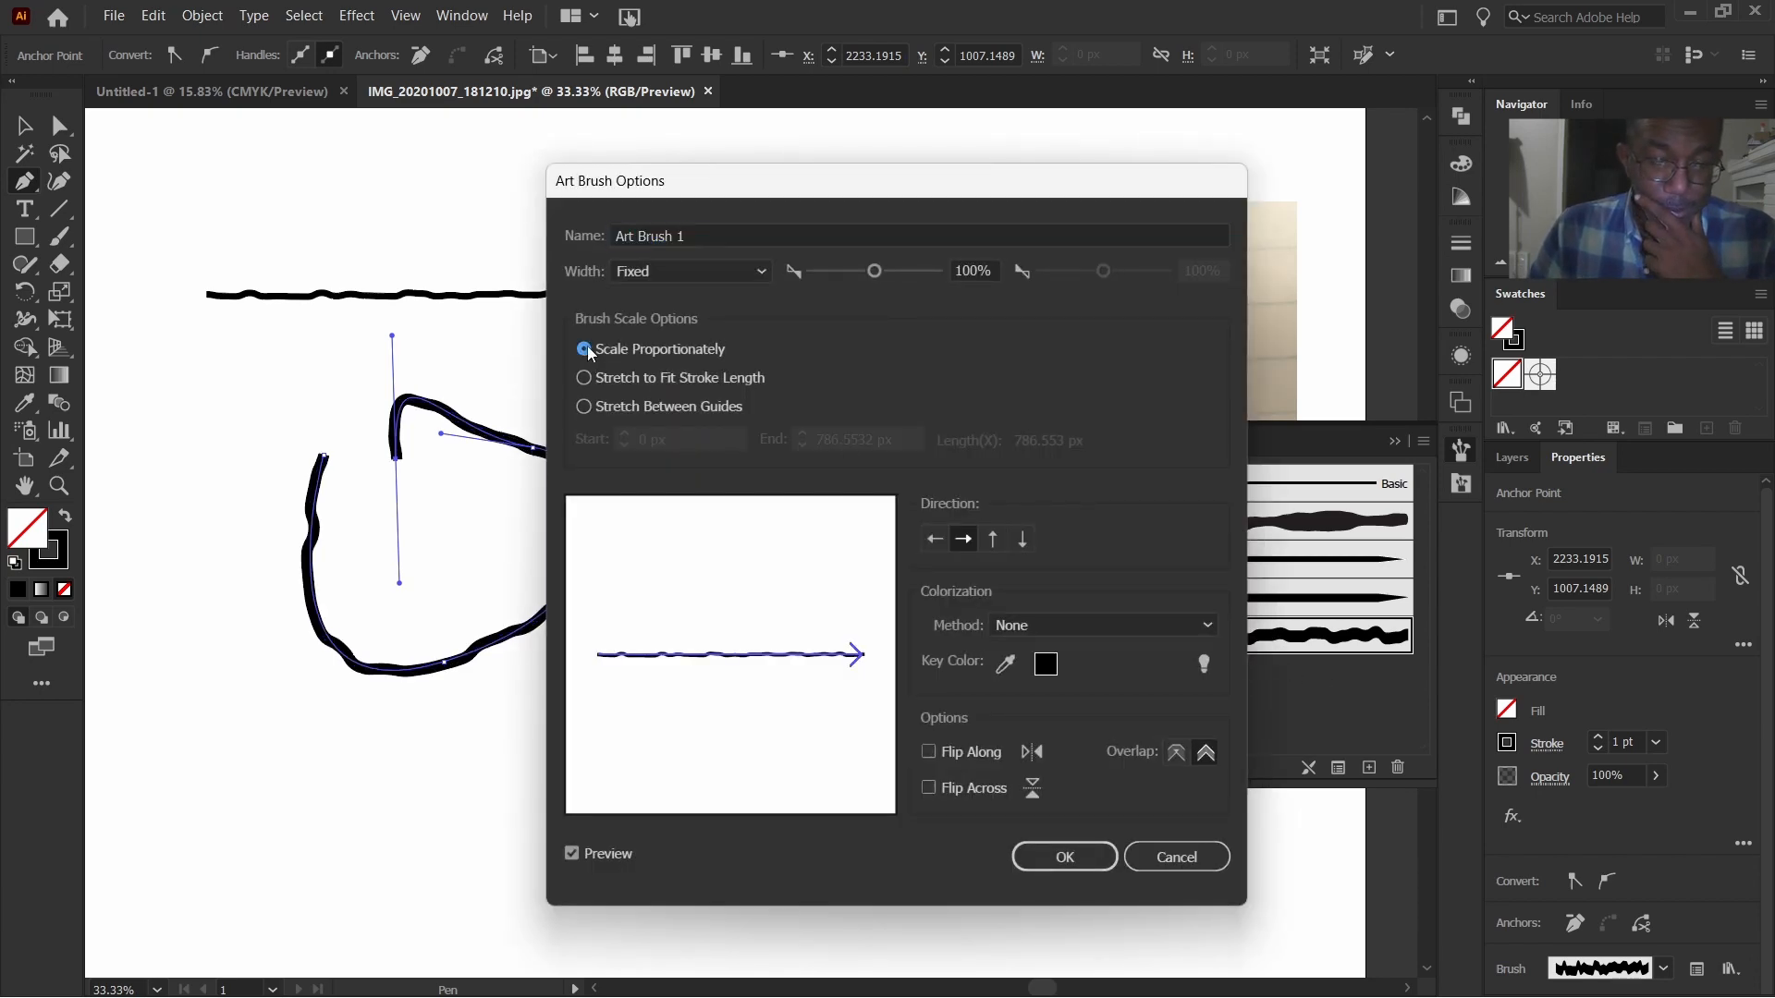
click(1072, 858)
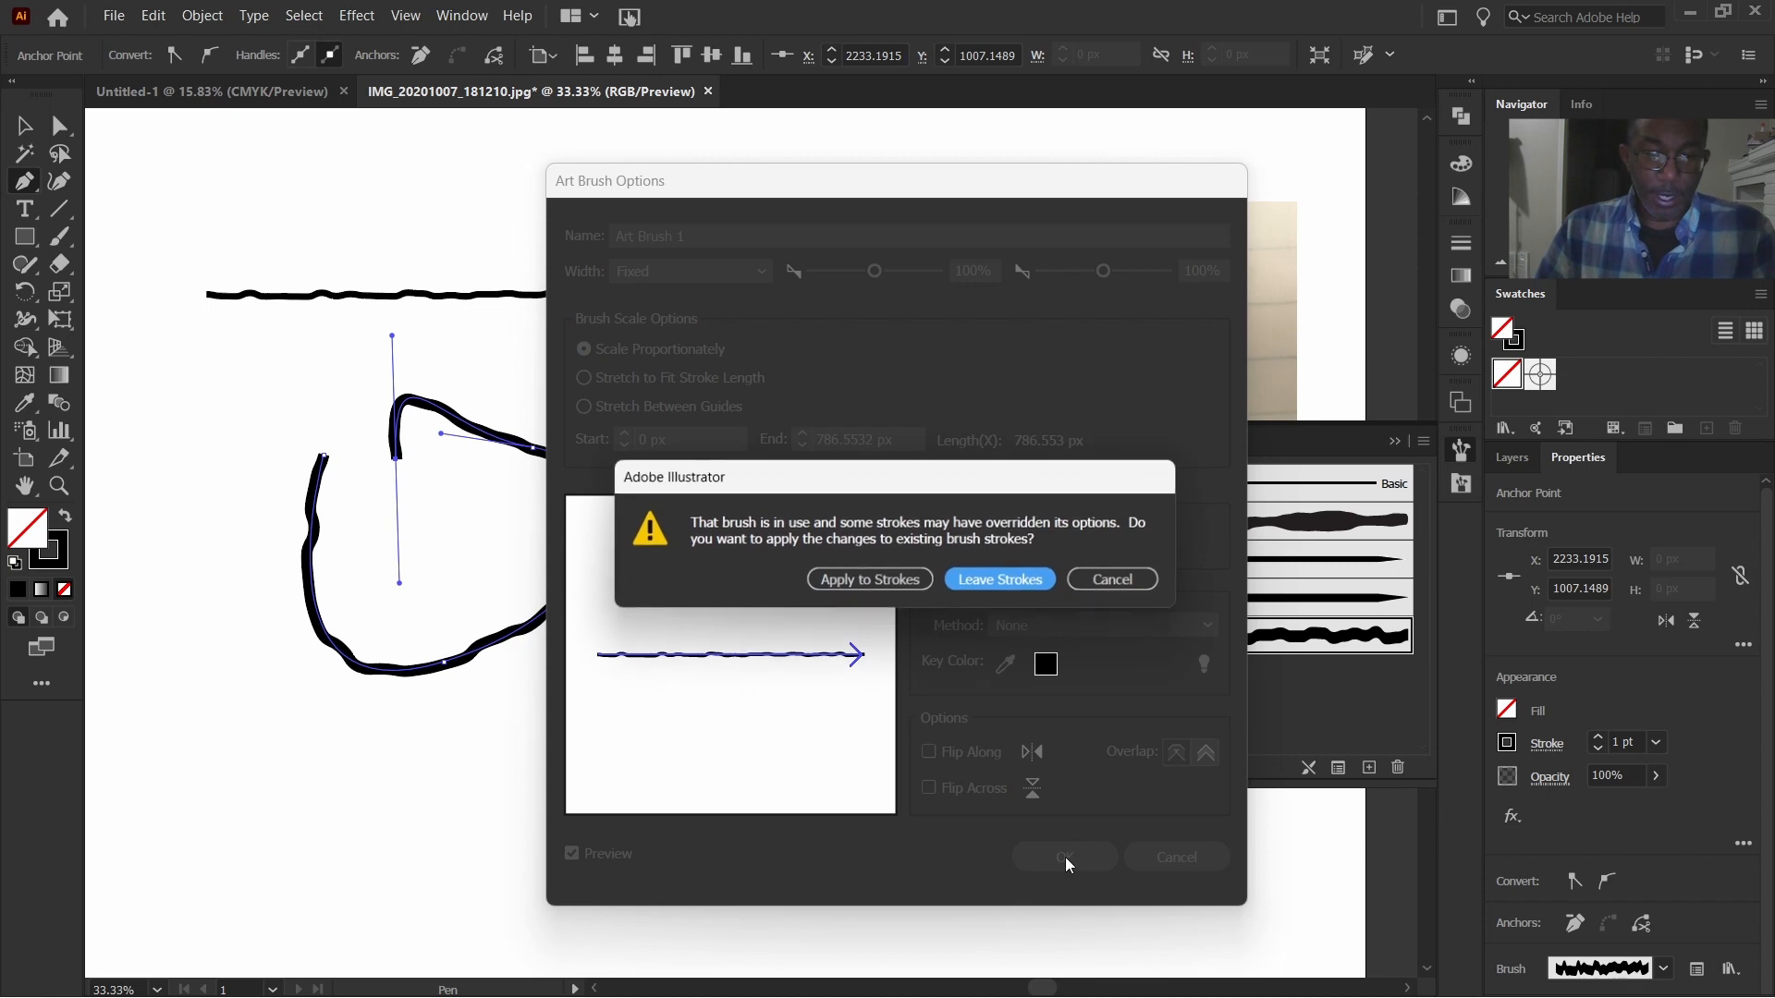
click(832, 579)
key(v)
click(468, 433)
click(664, 625)
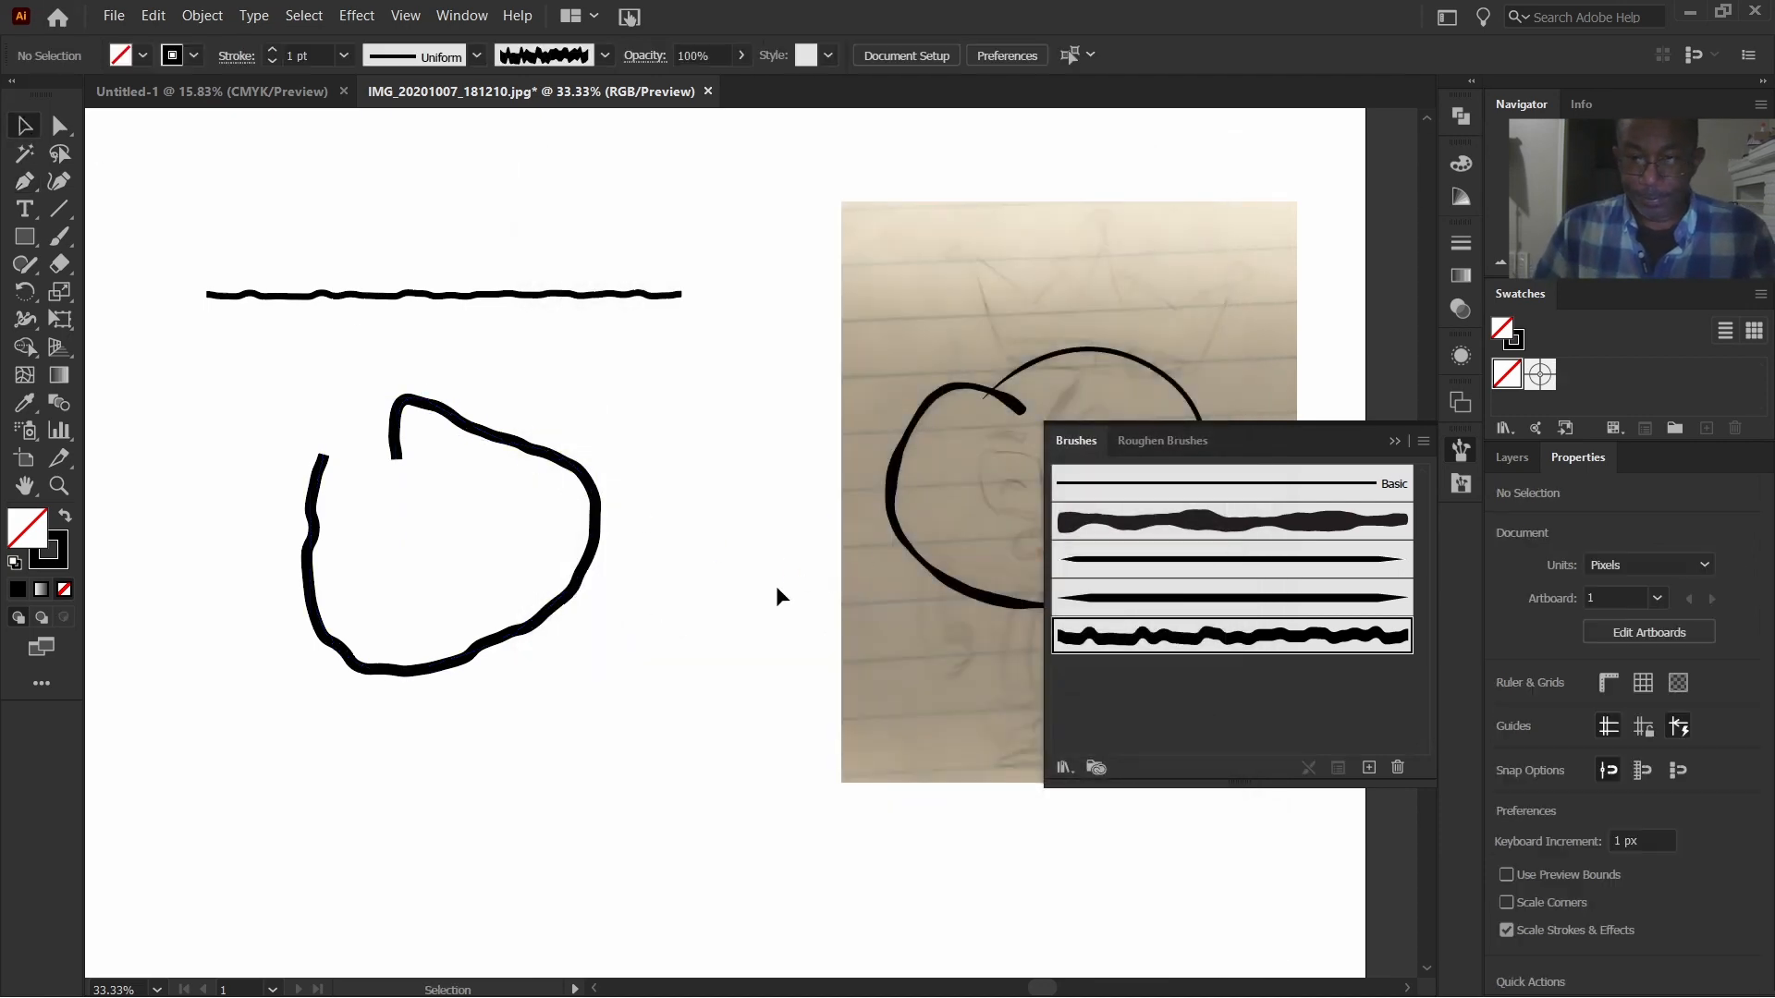
Step: Collapse the expanded brush list and delete the wavy test loop drawn below the roughened line
click(1393, 442)
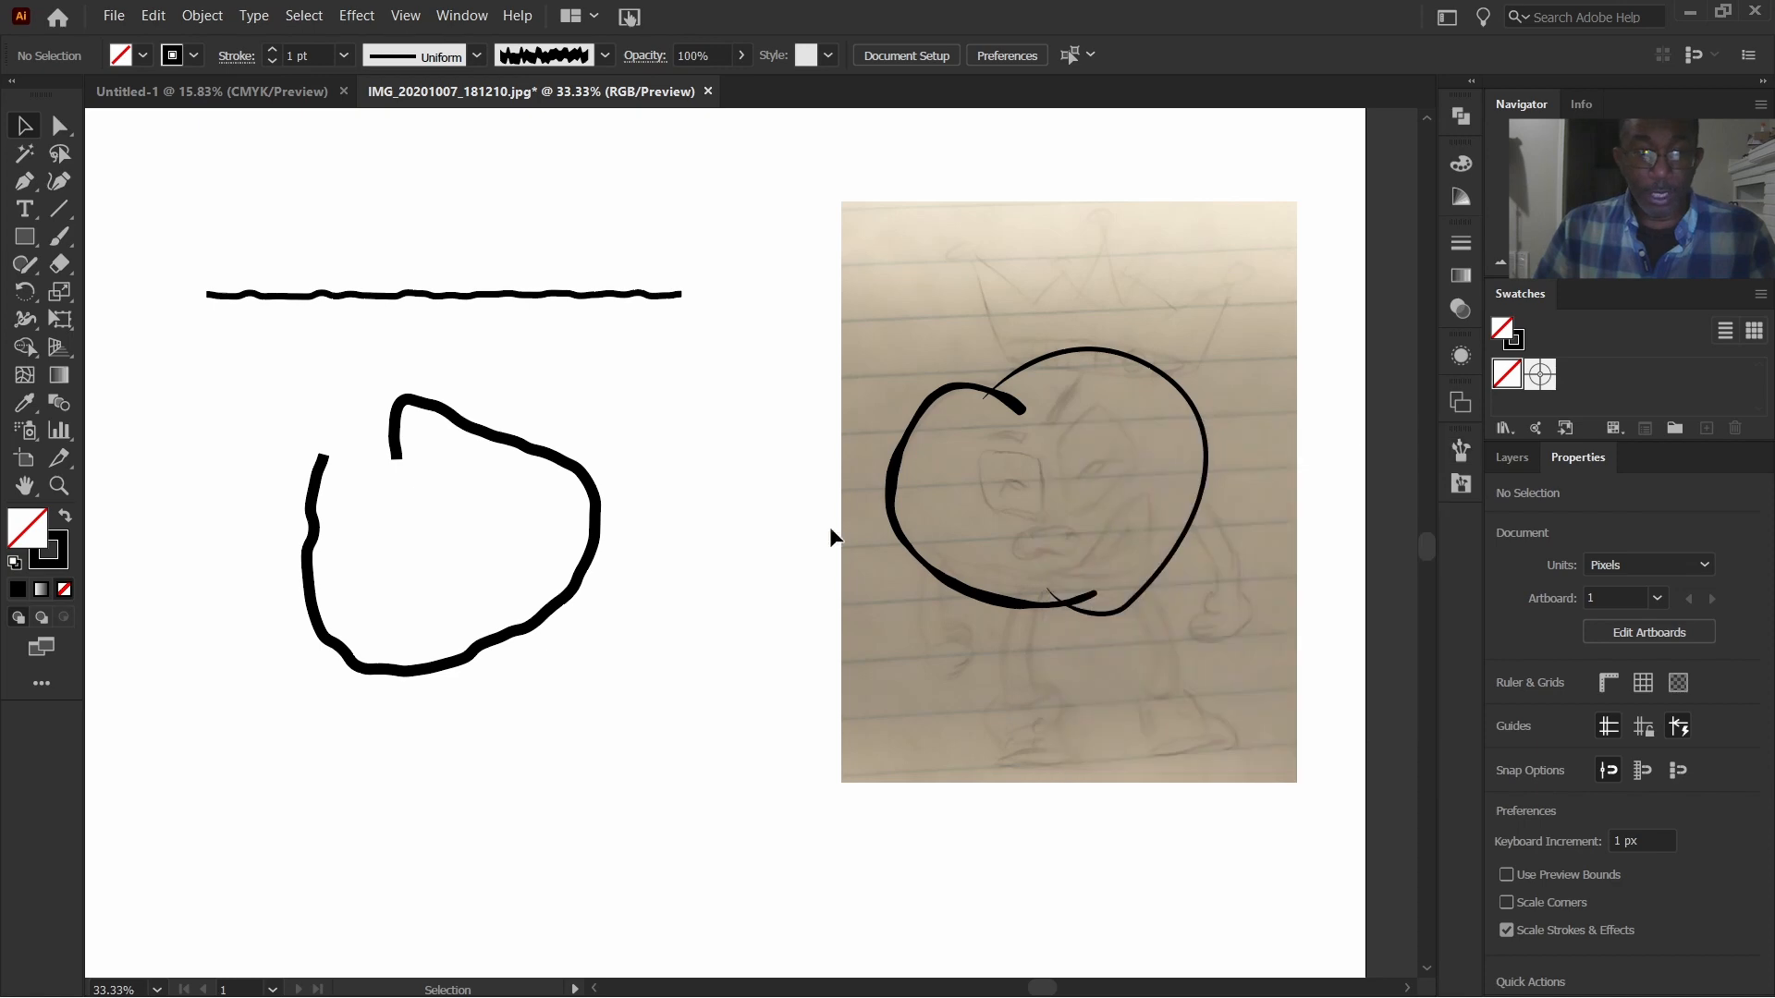
scroll(817, 527, right, 2)
scroll(817, 527, down, 1)
scroll(793, 544, up, 4)
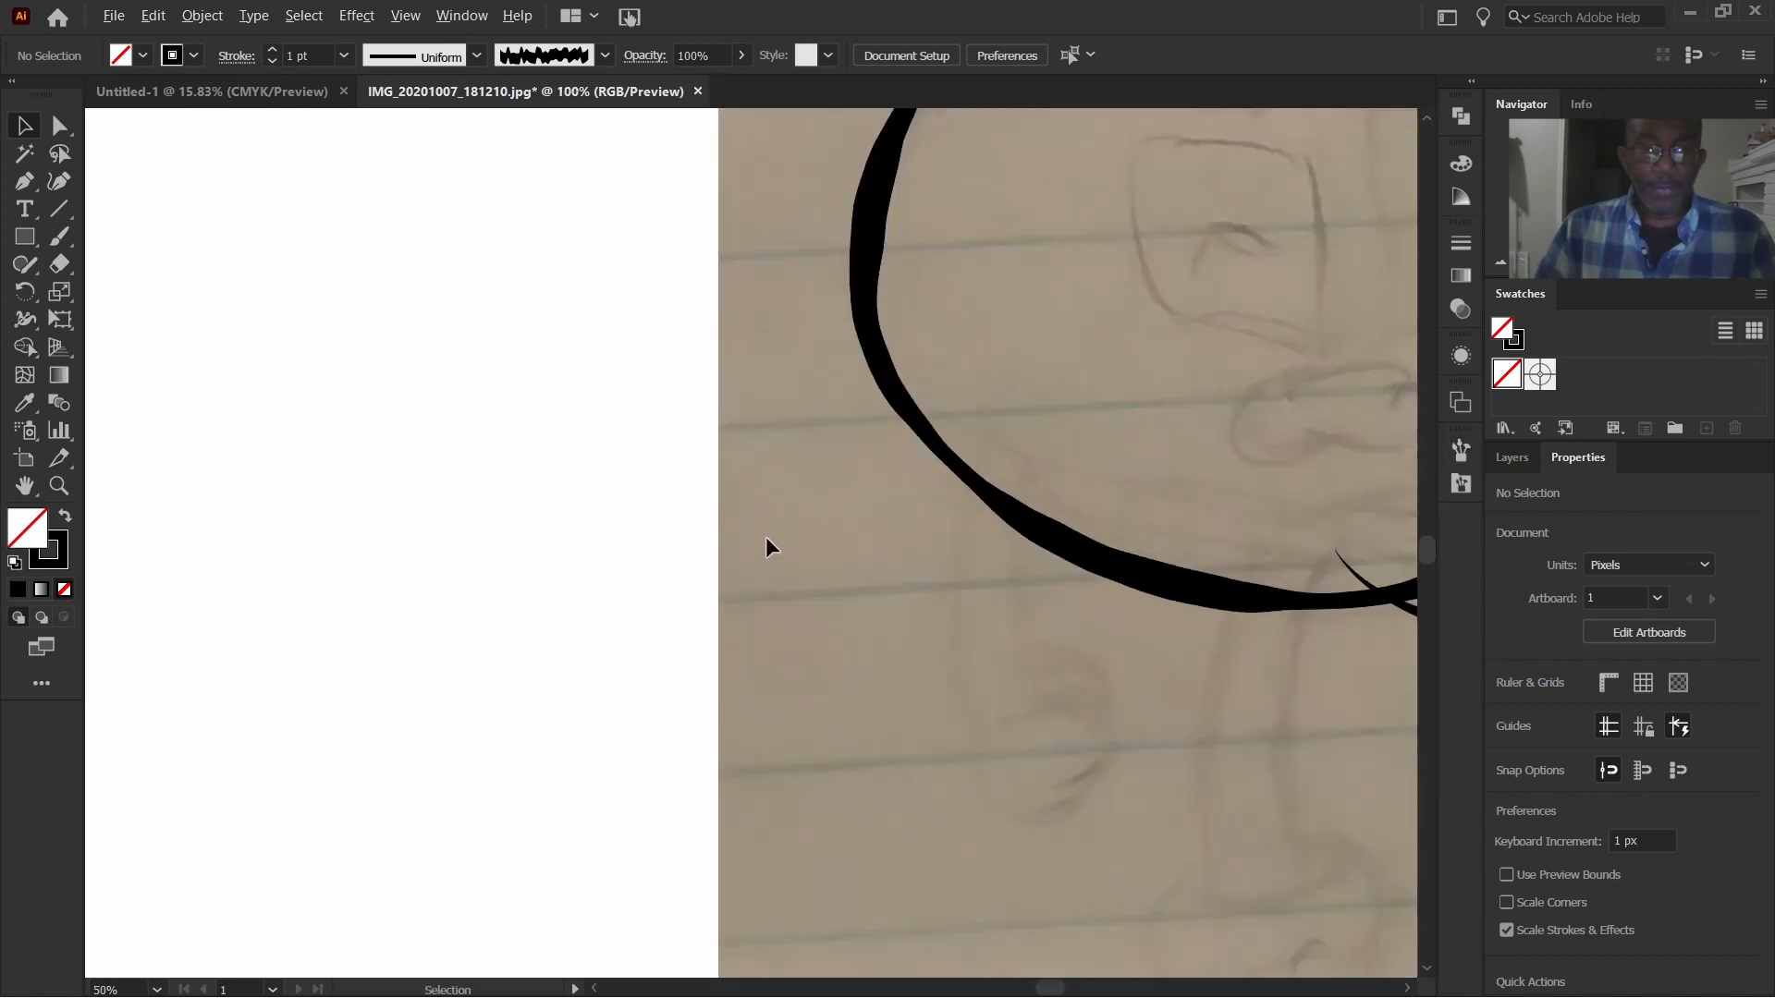
scroll(766, 548, down, 5)
scroll(740, 559, left, 5)
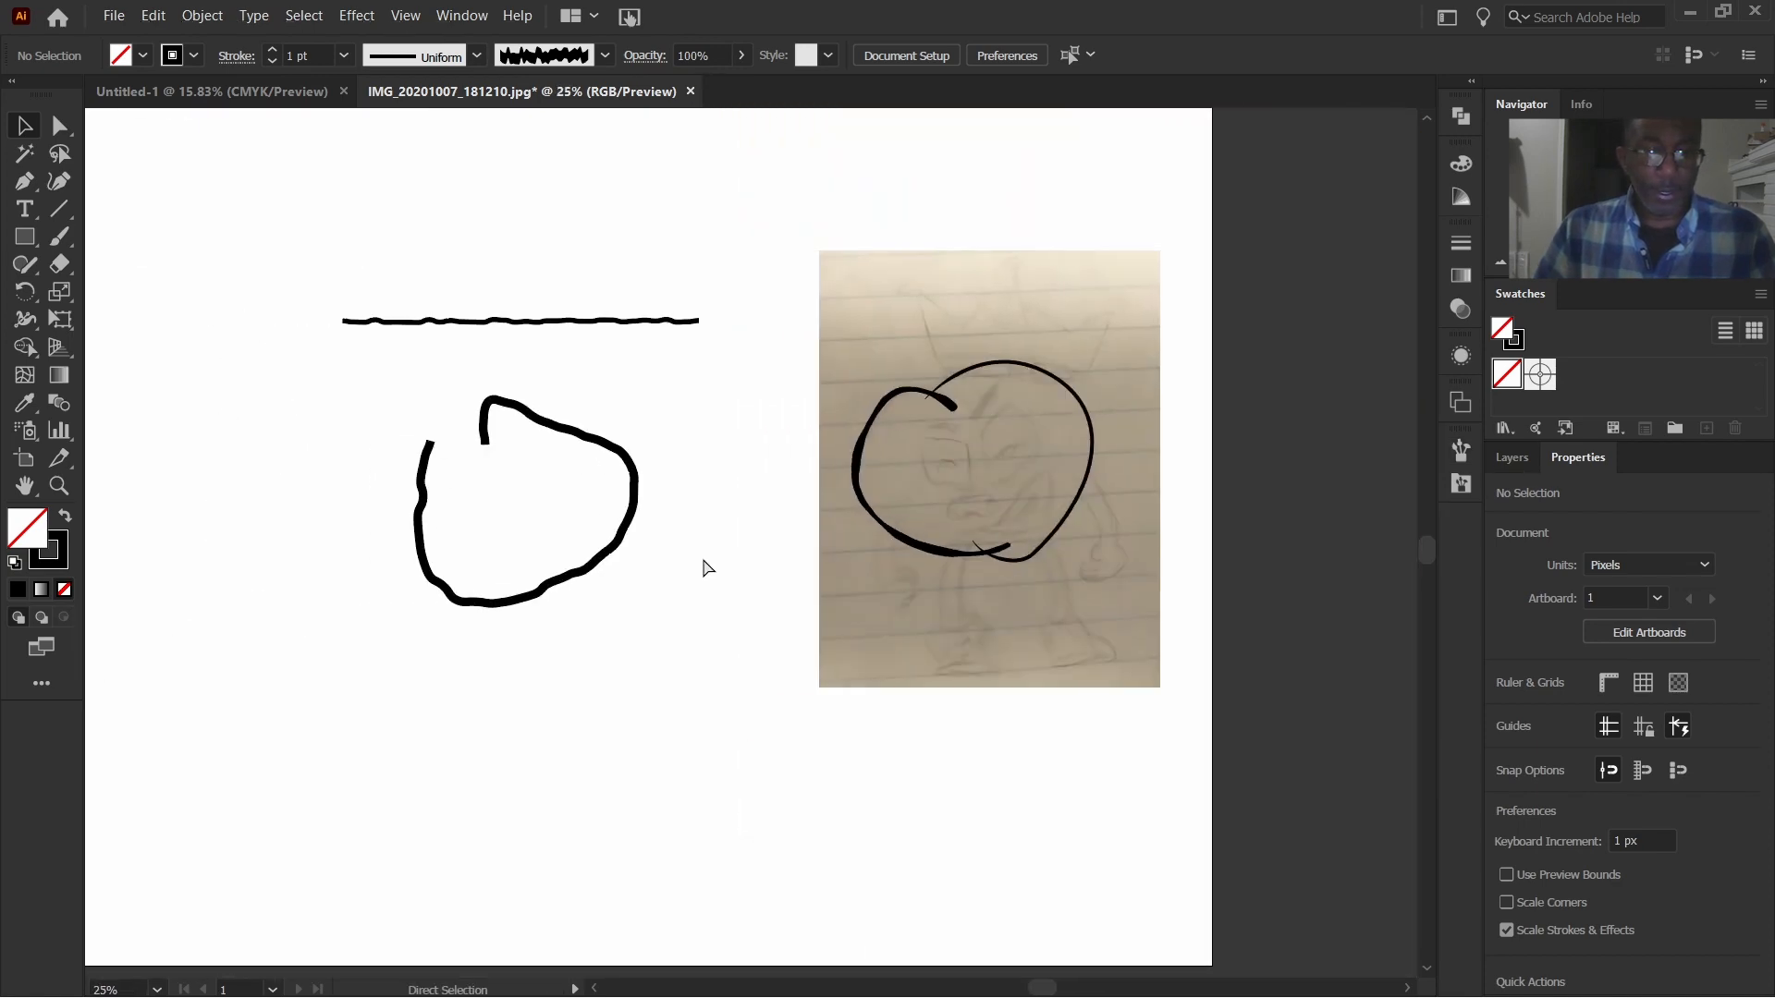
drag(641, 450, 667, 652)
key(Delete)
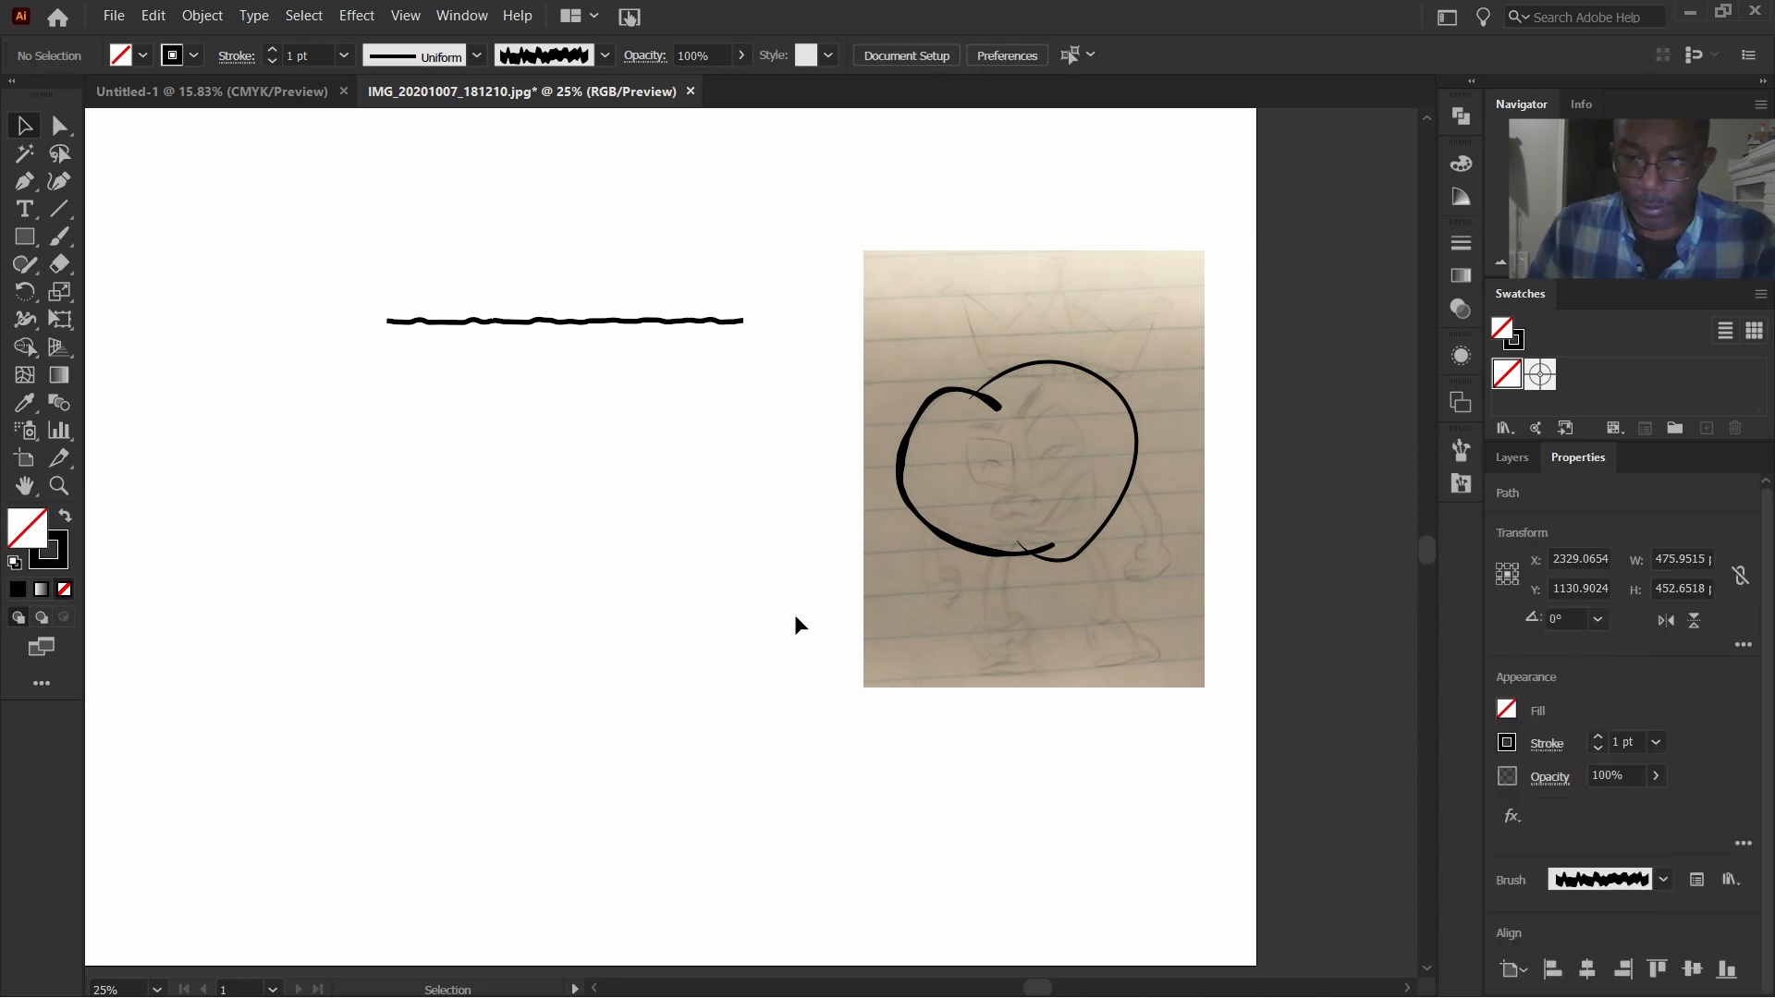
click(1462, 450)
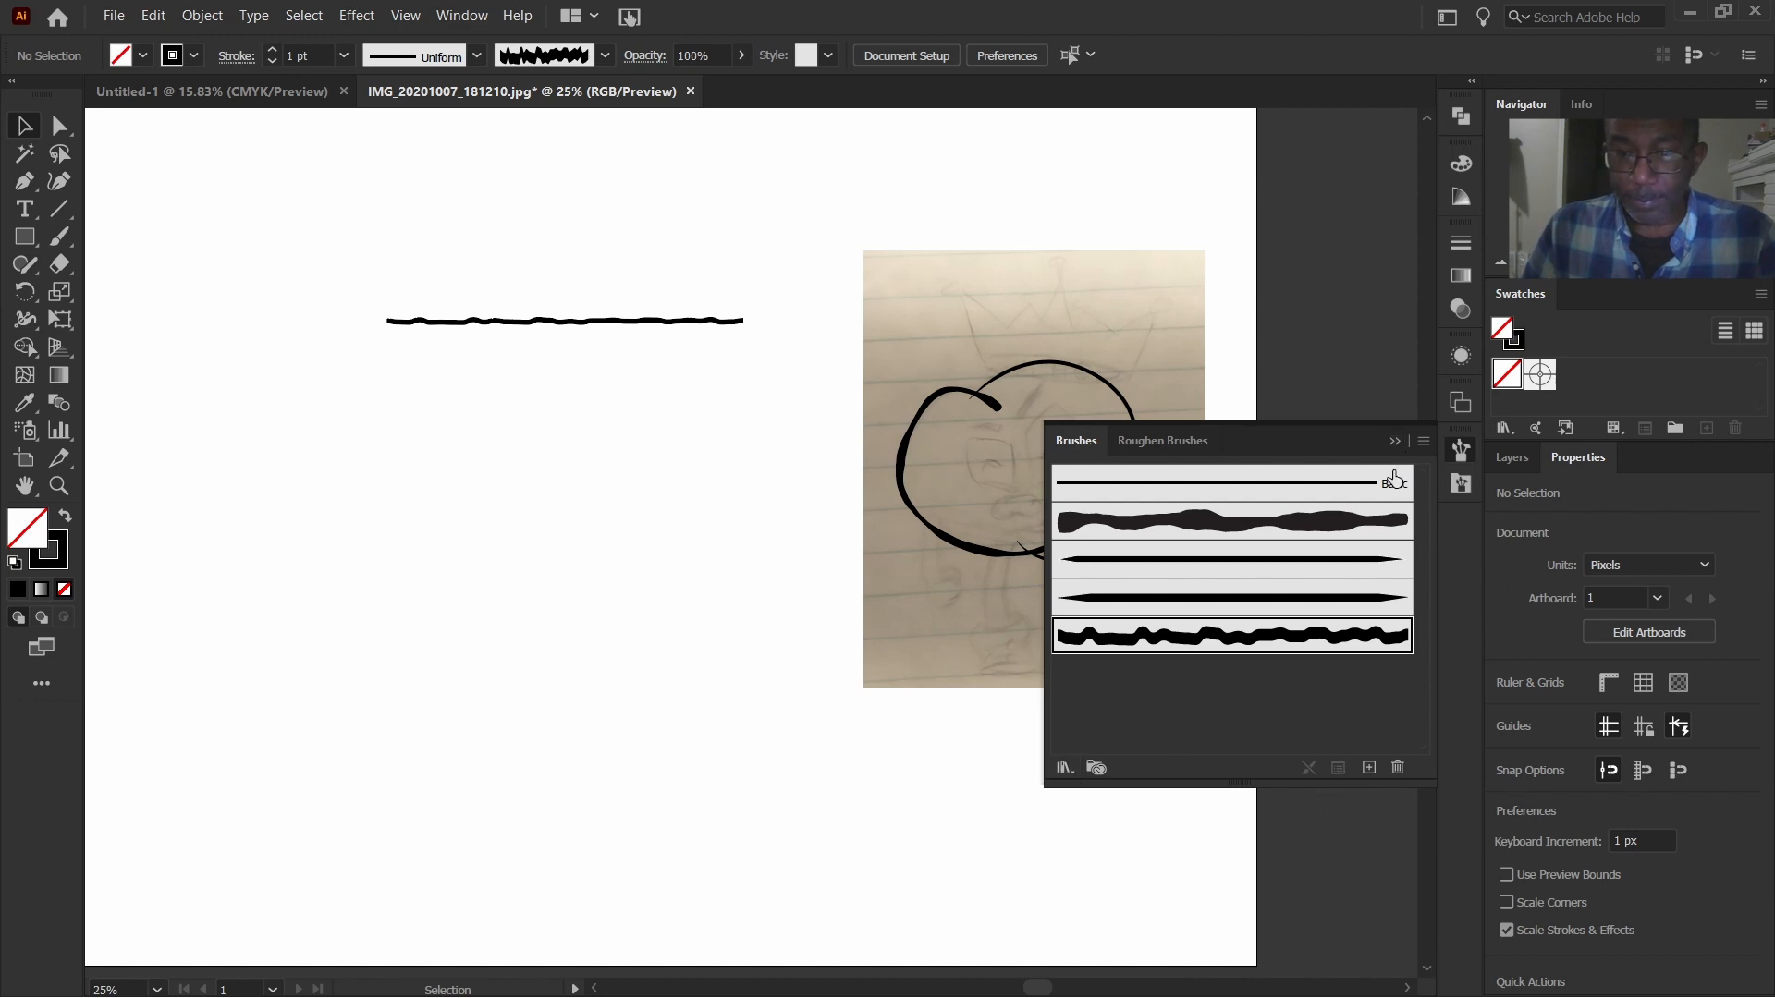
click(1423, 442)
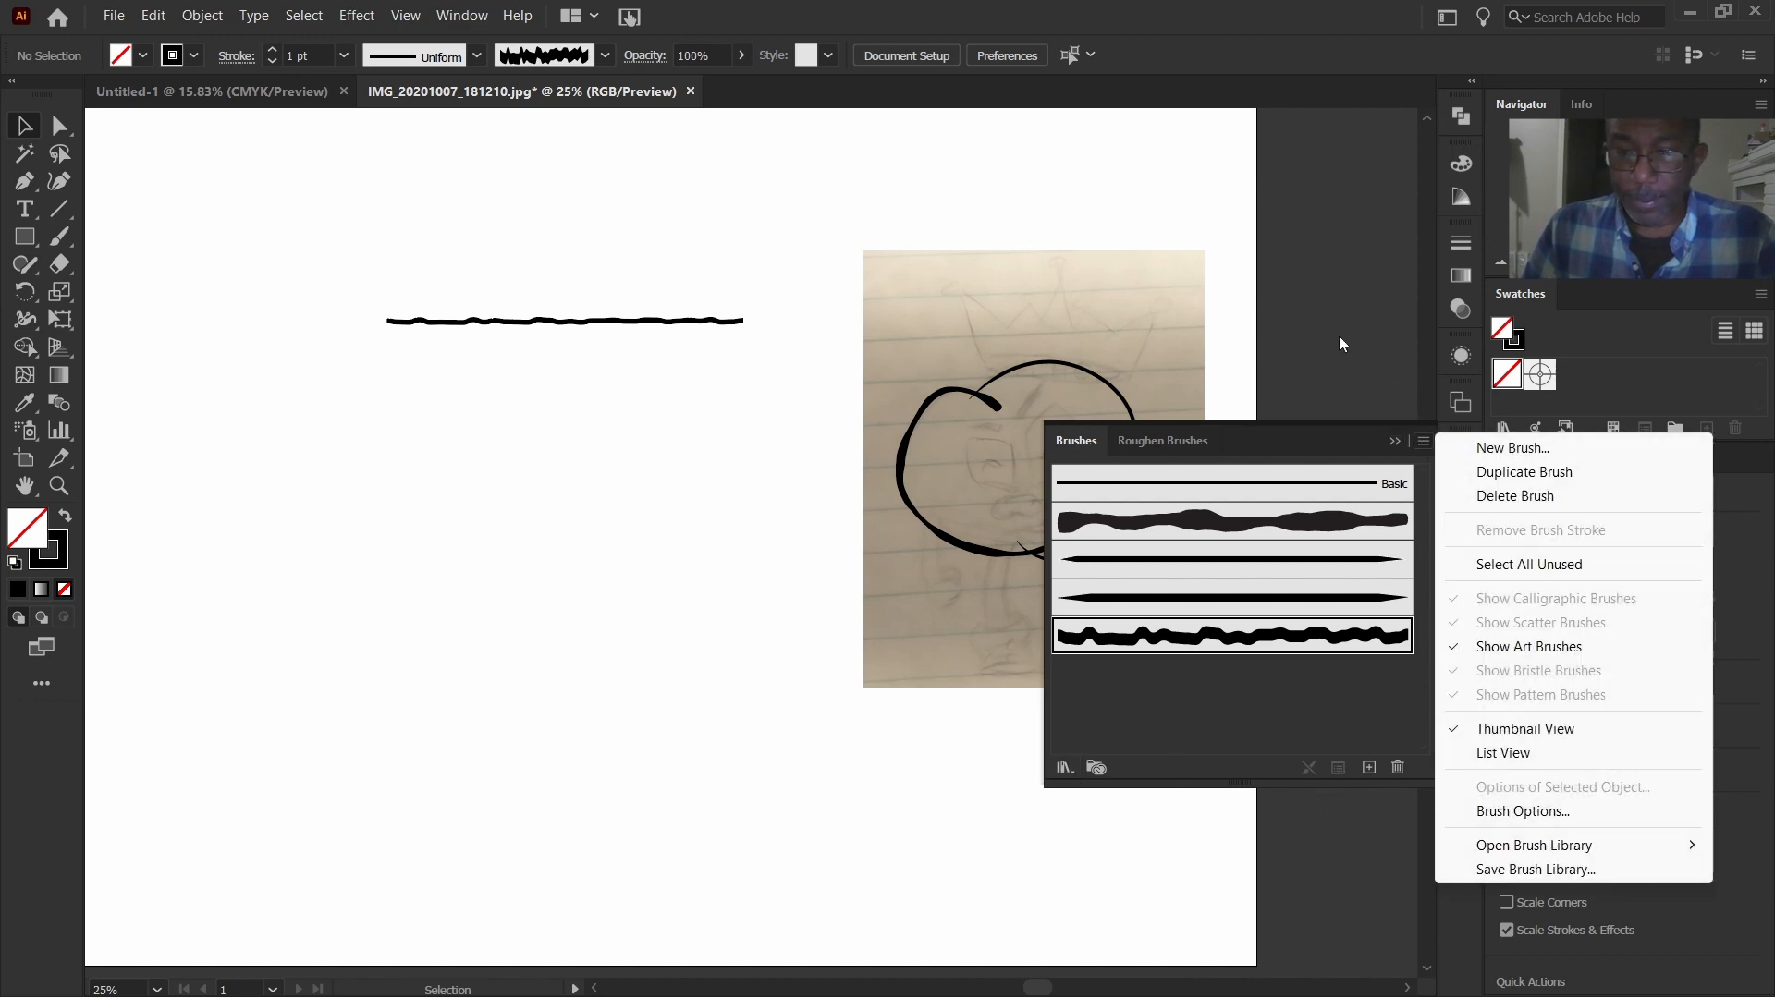
click(1339, 338)
click(1396, 442)
scroll(1169, 546, up, 2)
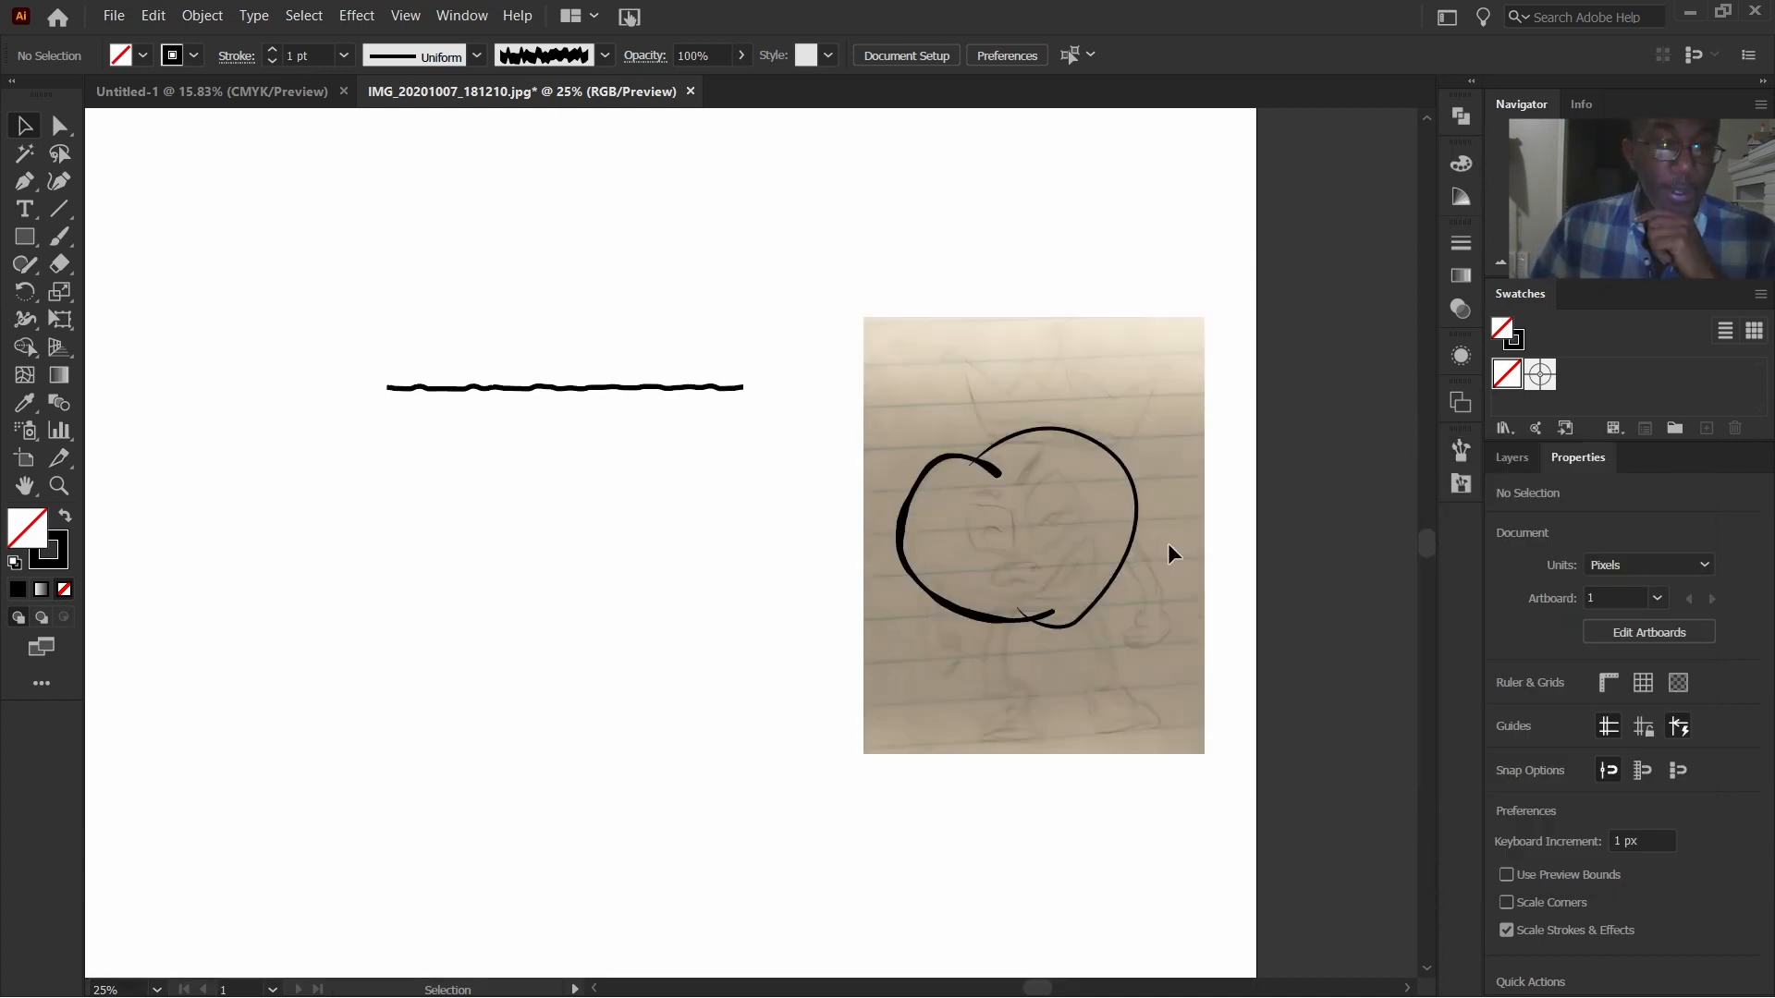